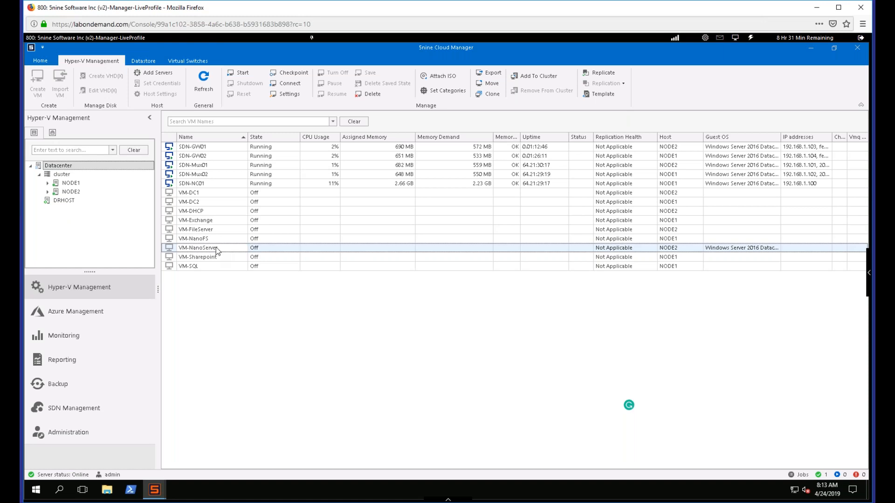
- Start the VM-NanoServer virtual machine
right_click(217, 250)
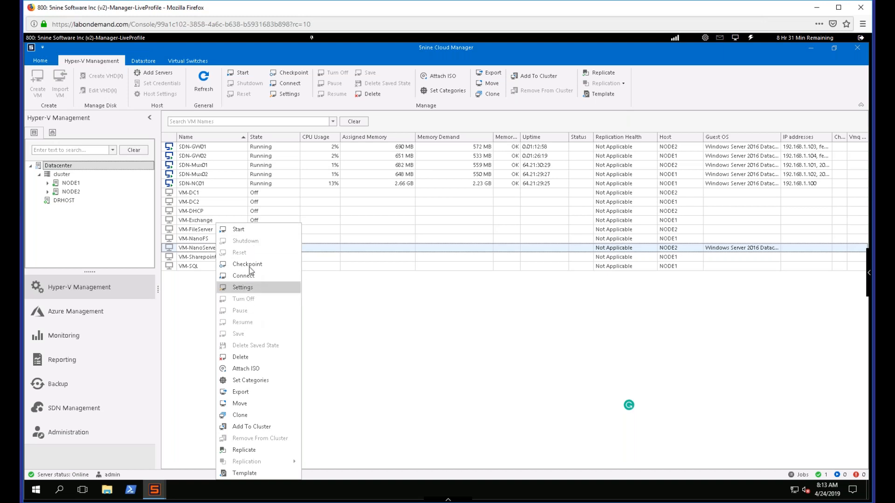
left_click(247, 233)
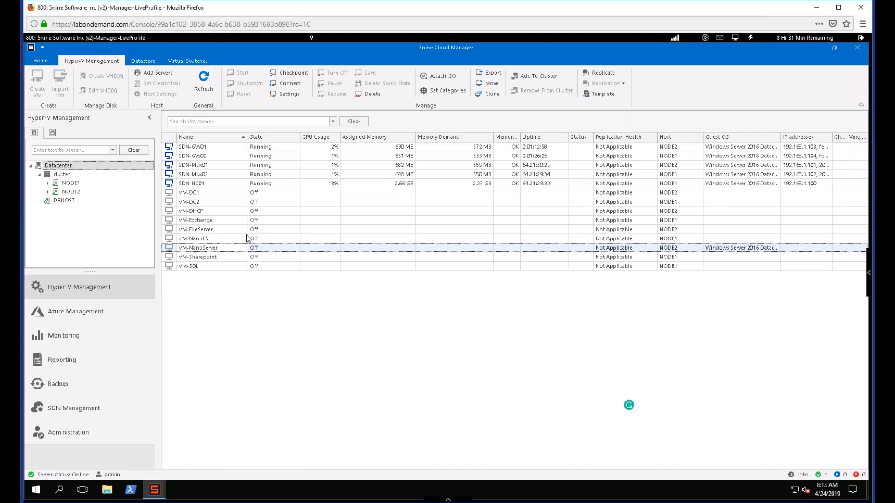
right_click(238, 251)
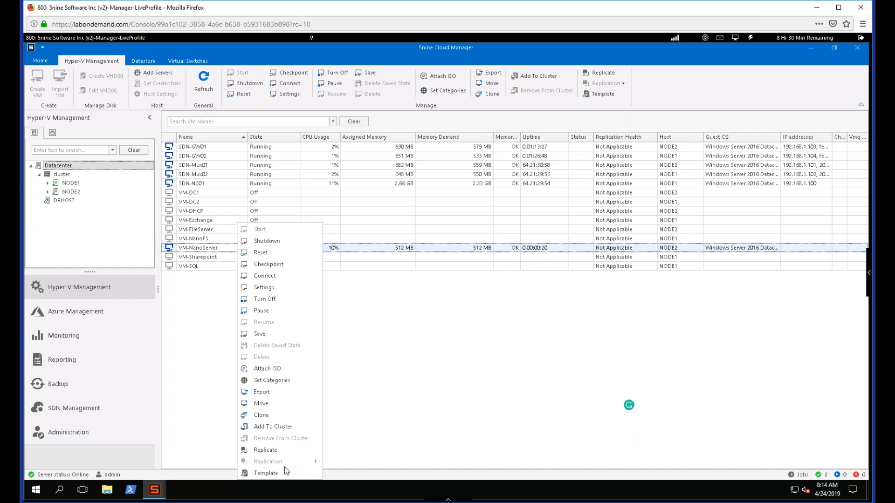
left_click(382, 361)
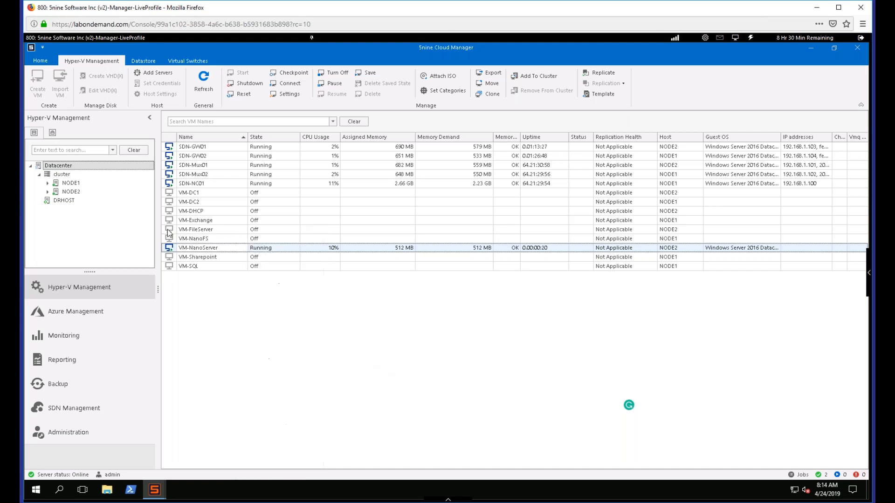
right_click(72, 185)
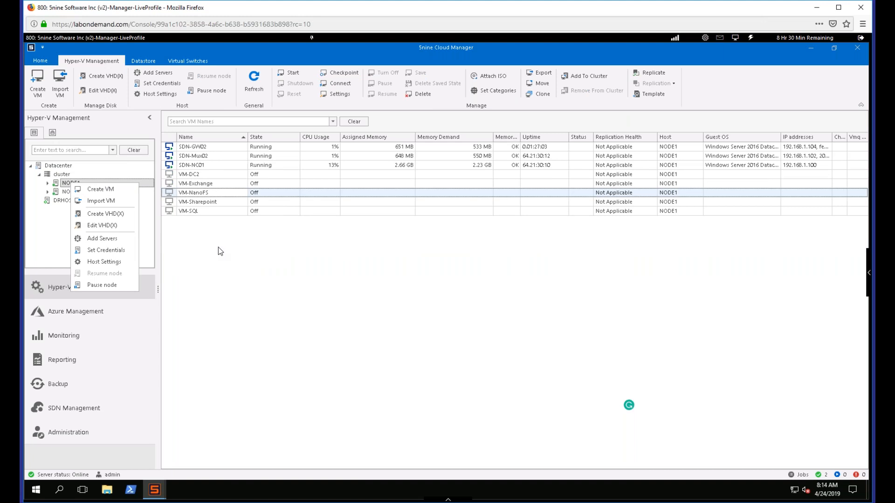
- Add the running VM-NanoServer virtual machine to the failover cluster
left_click(61, 174)
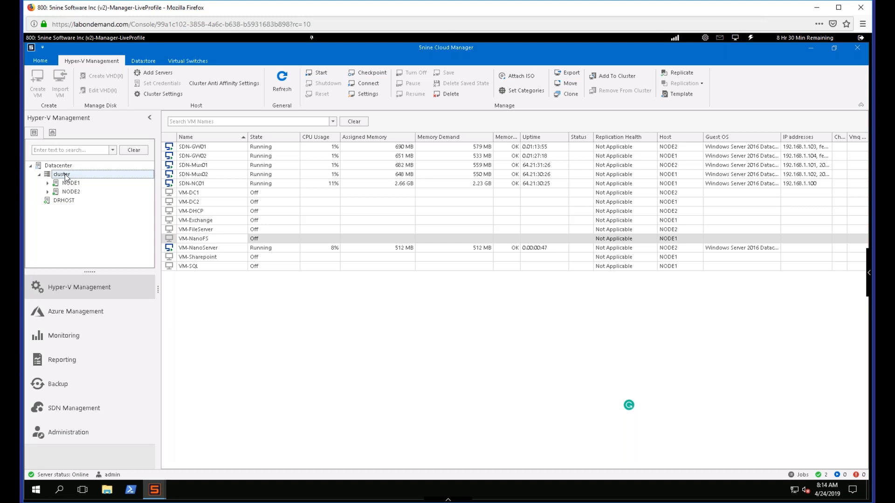
right_click(281, 251)
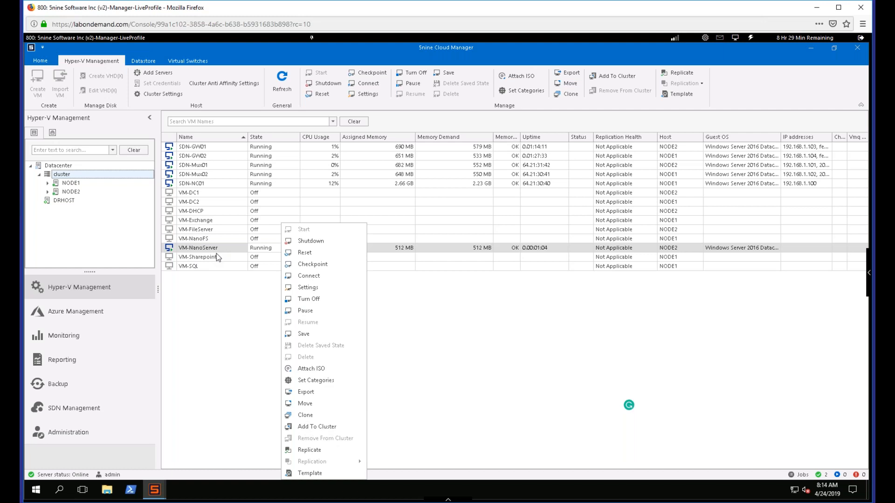
left_click(321, 428)
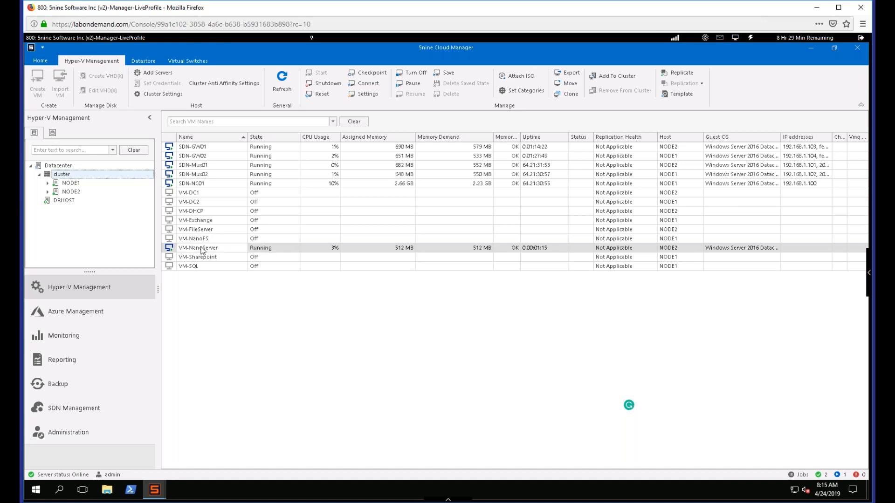
right_click(201, 251)
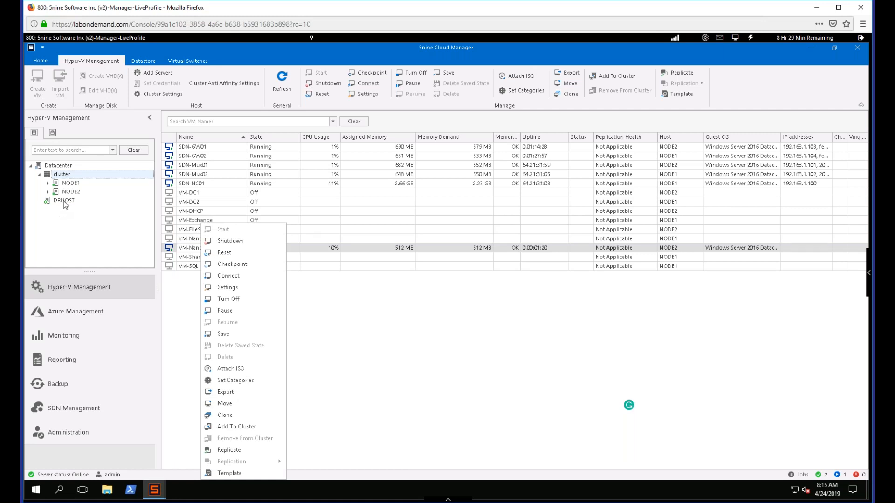
left_click(427, 310)
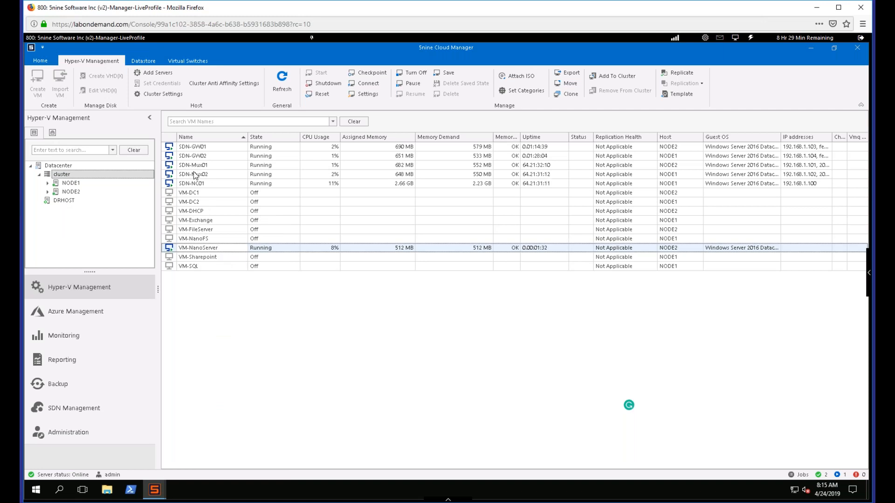
right_click(226, 250)
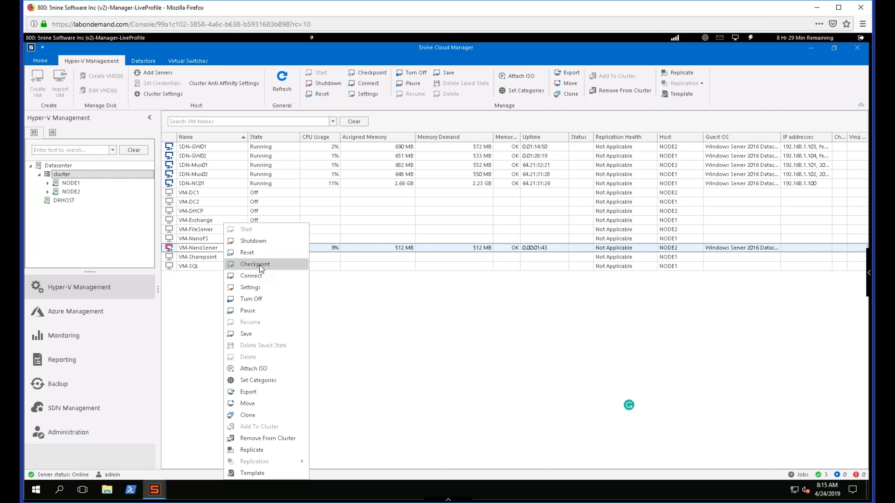
left_click(408, 321)
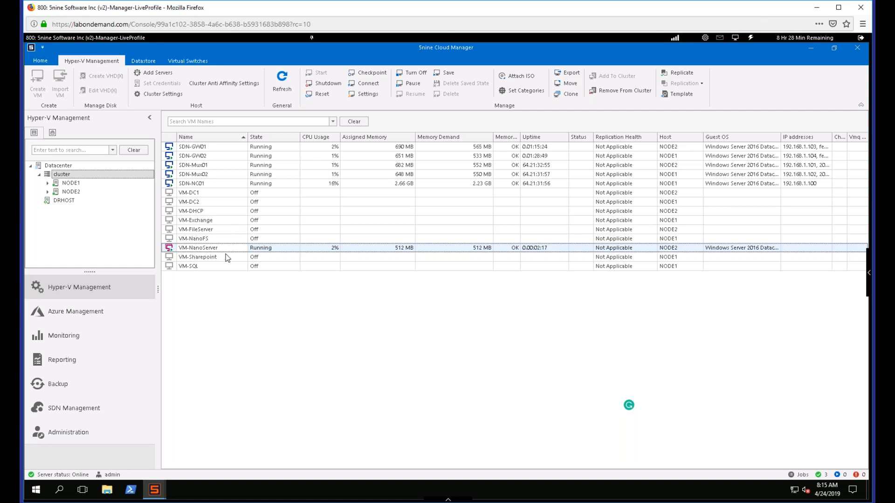
left_click(215, 206)
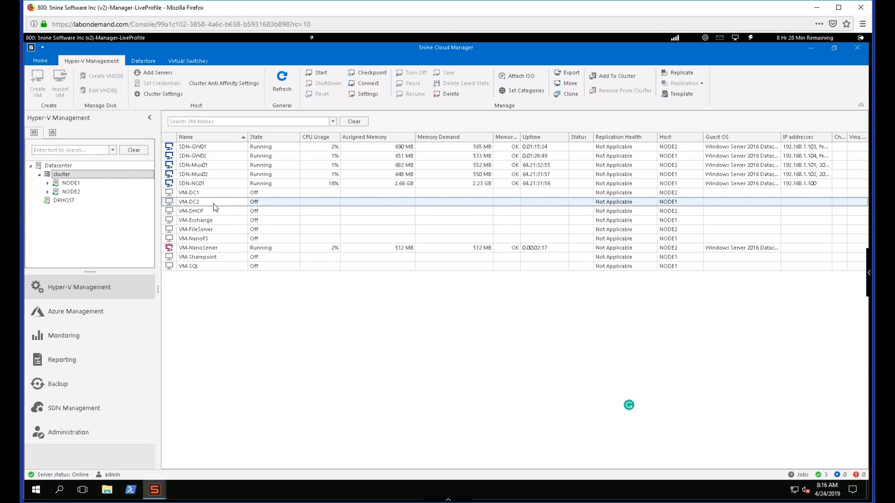
left_click(216, 249)
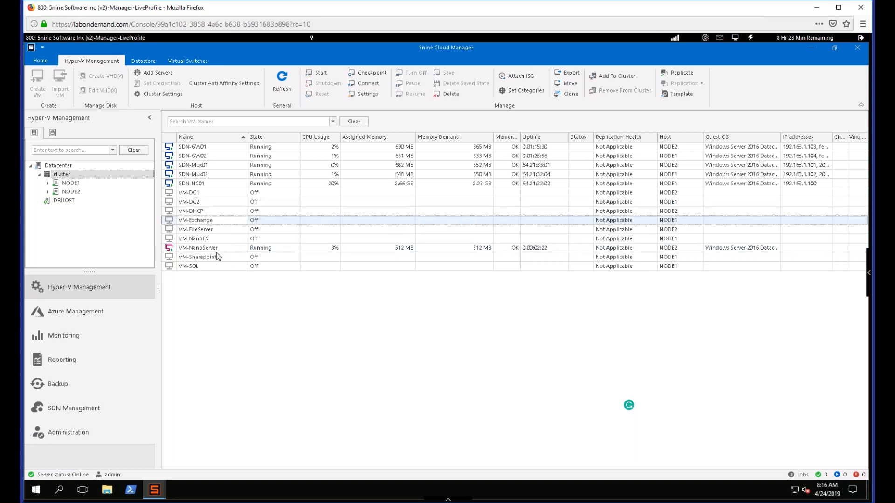
- Examine the replication settings in DRHOST's host settings and close them without saving
right_click(67, 202)
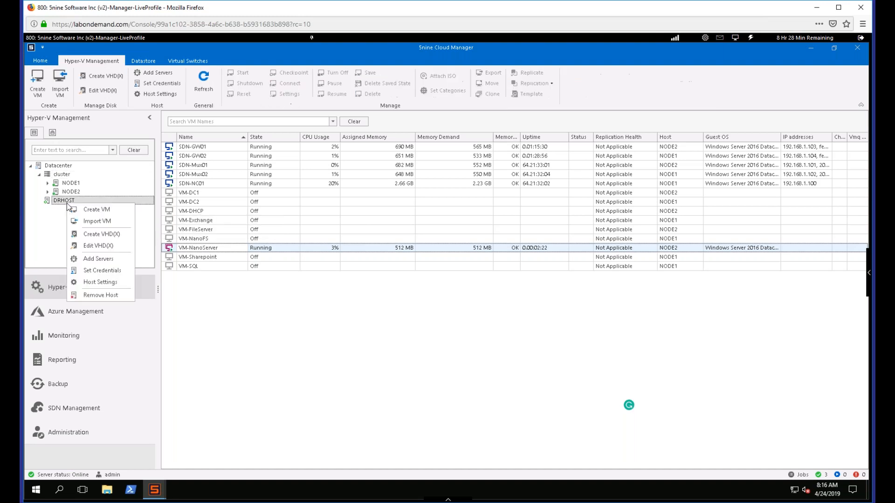
left_click(112, 283)
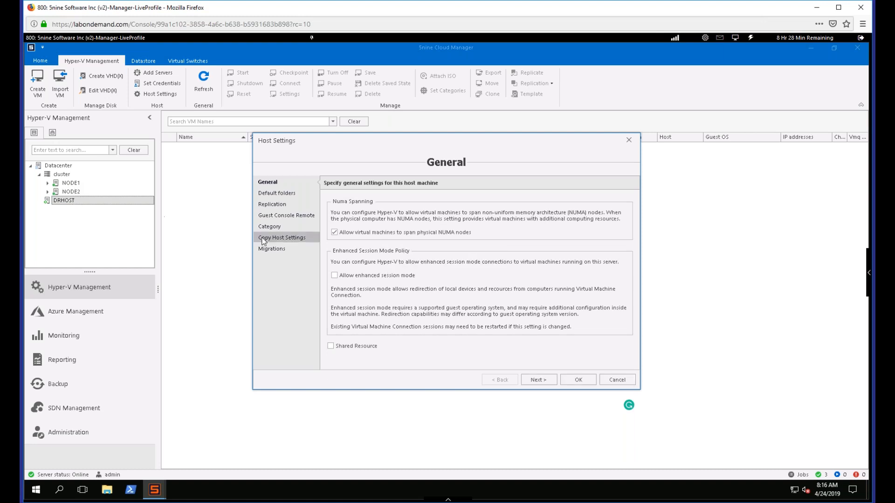
left_click(280, 207)
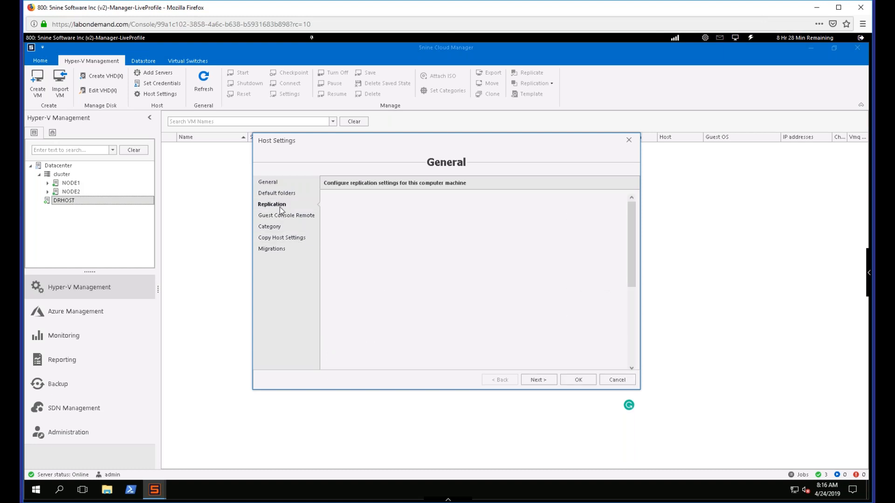
left_click(332, 202)
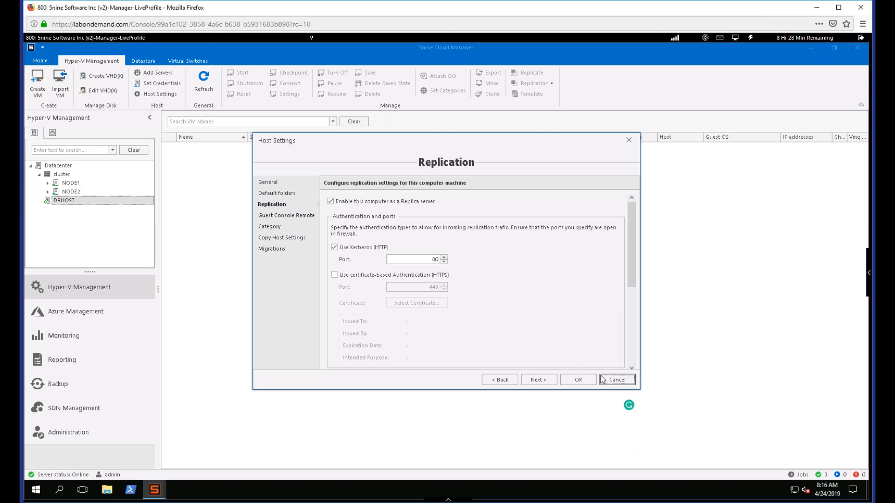
left_click(617, 379)
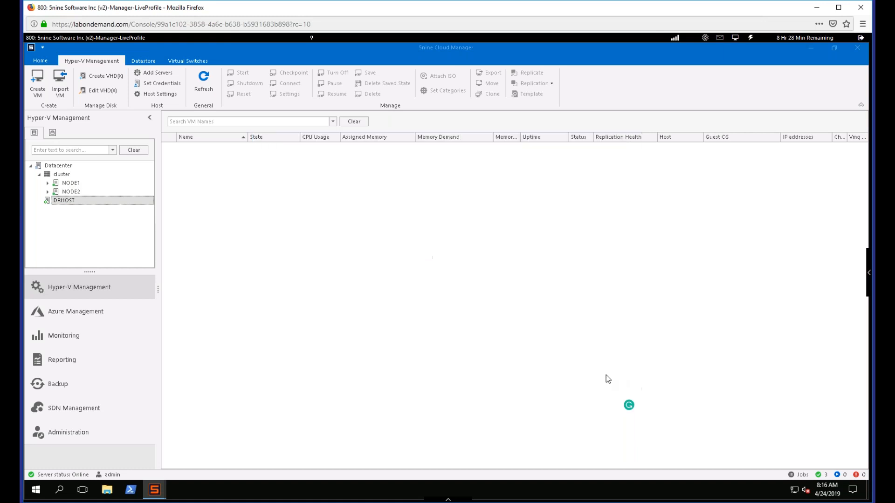
- Begin replicating VM-NanoServer to DRHOST, accepting port 80, Kerberos authentication (HTTP) and compressed data transmission
left_click(61, 167)
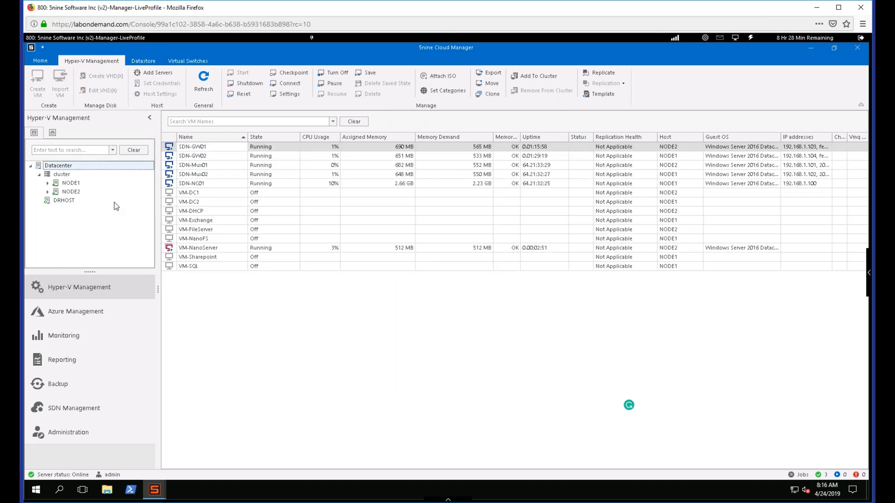
left_click(228, 248)
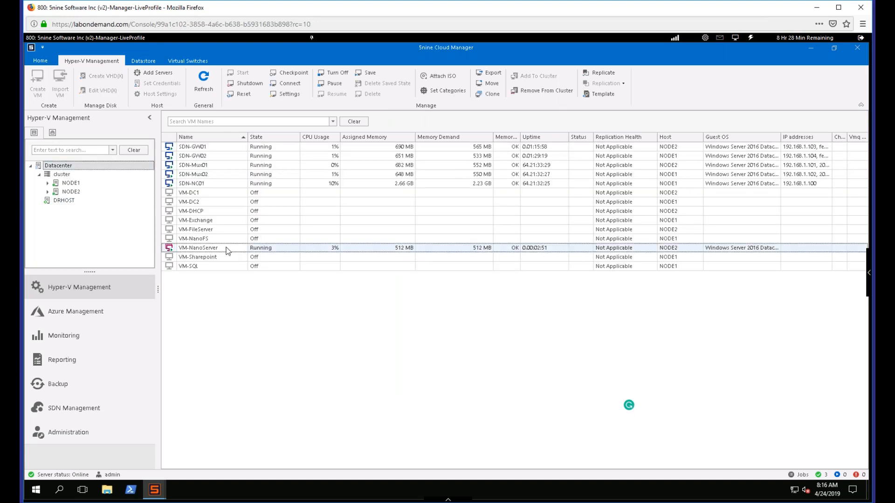
right_click(228, 250)
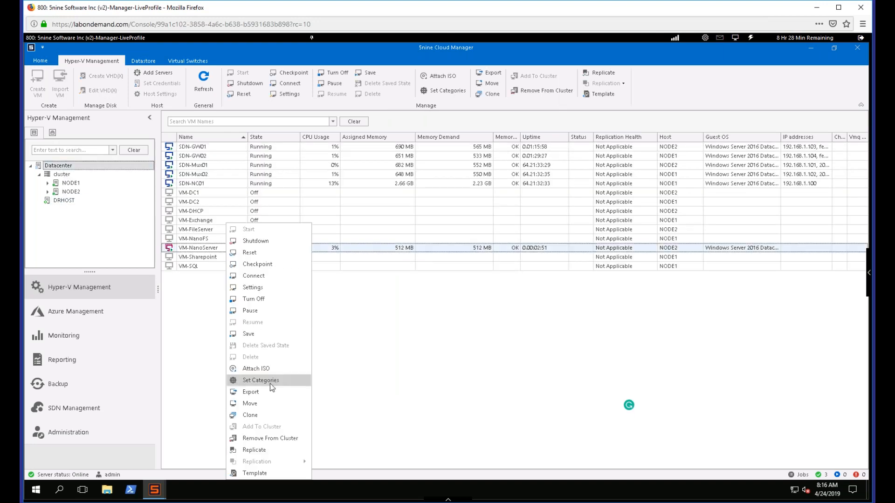
left_click(274, 450)
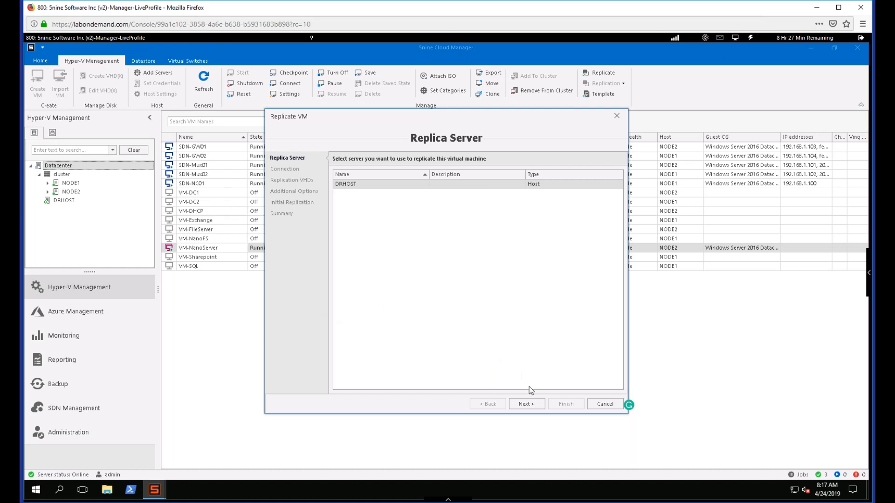
left_click(526, 404)
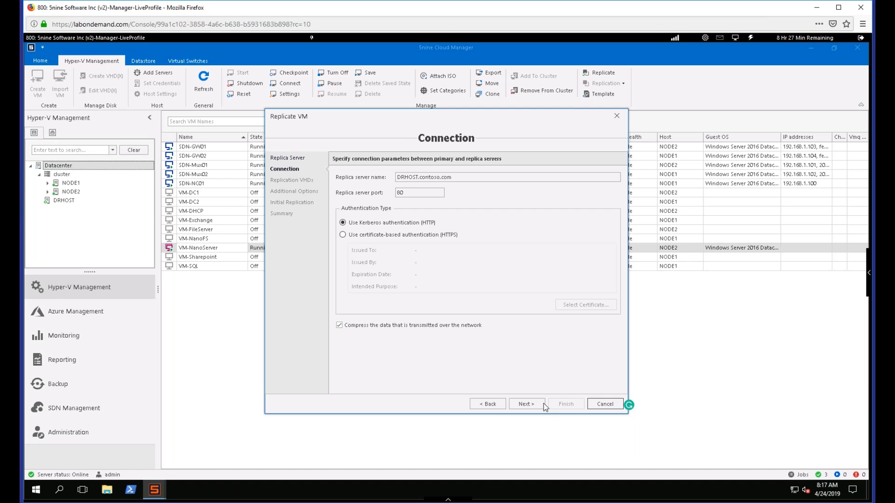
left_click(530, 404)
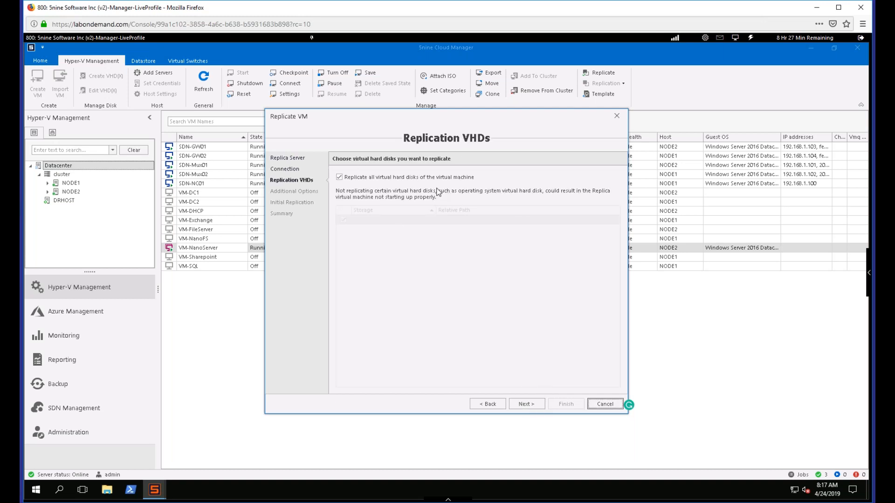
- Choose to replicate all virtual hard disks of the virtual machine and continue to the additional options
left_click(339, 178)
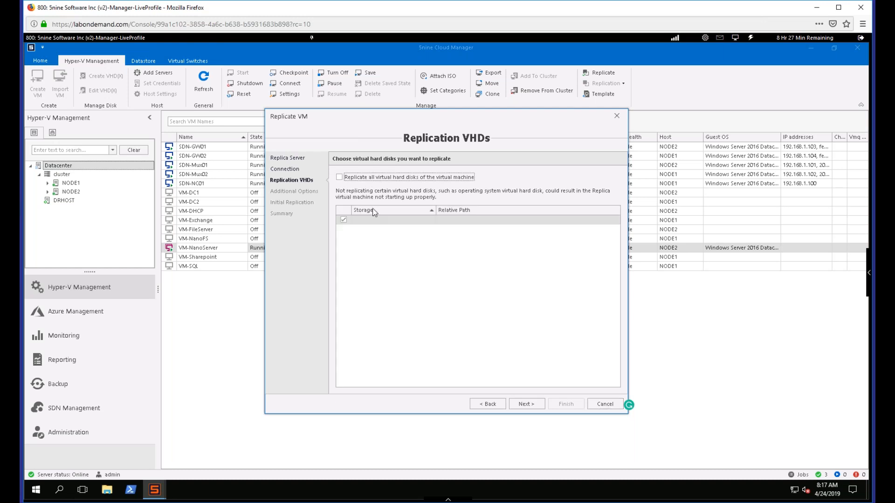
left_click(339, 178)
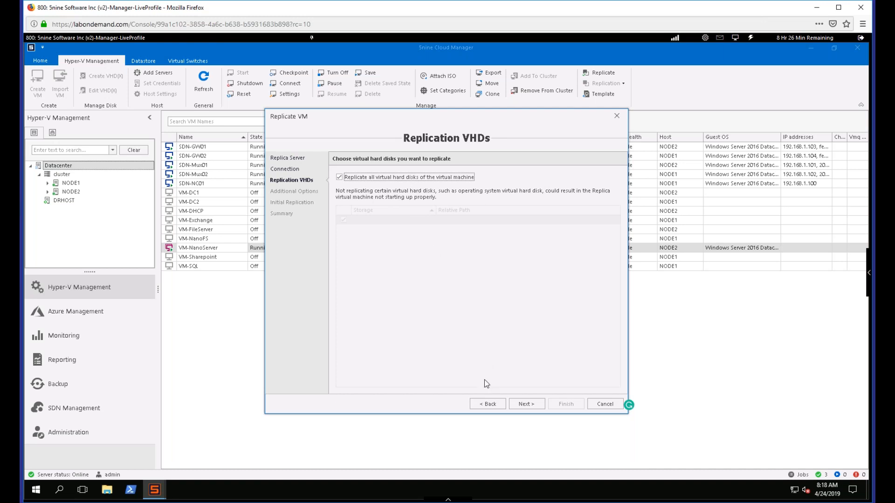
left_click(531, 402)
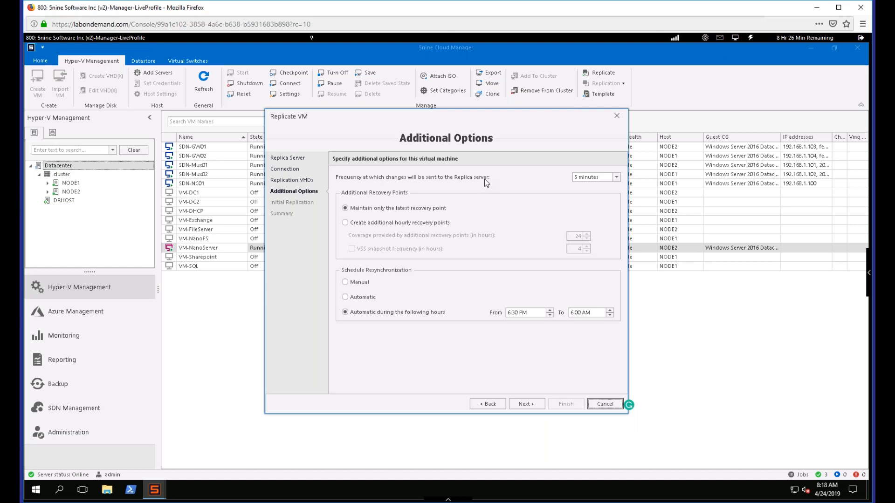
- Set the replication frequency to 5 minutes and create additional hourly recovery points with 24 hours of coverage
left_click(616, 177)
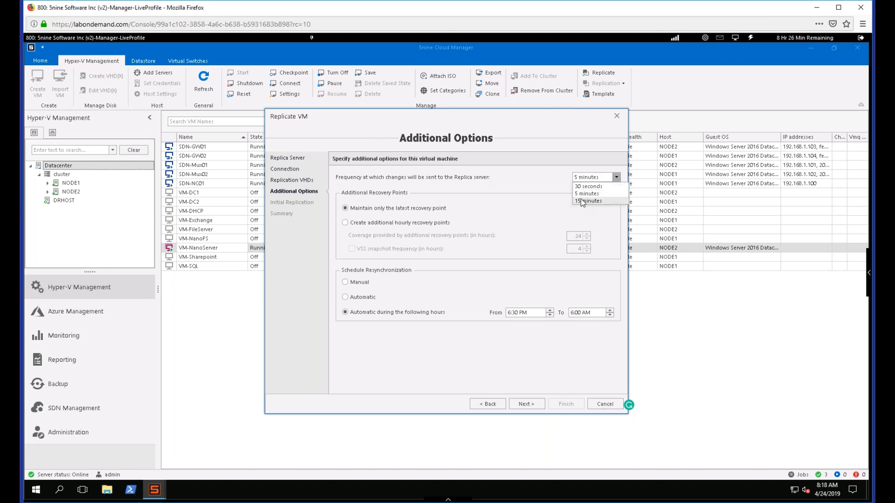
left_click(586, 193)
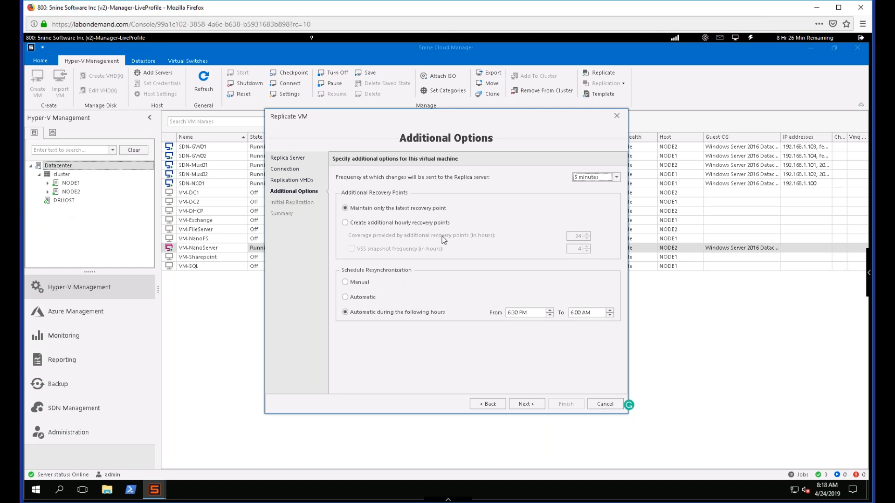
left_click(393, 222)
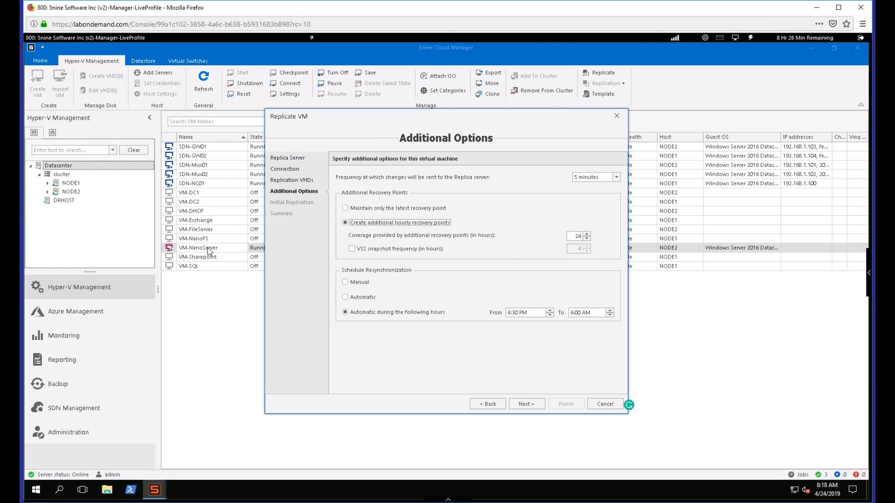
left_click(345, 209)
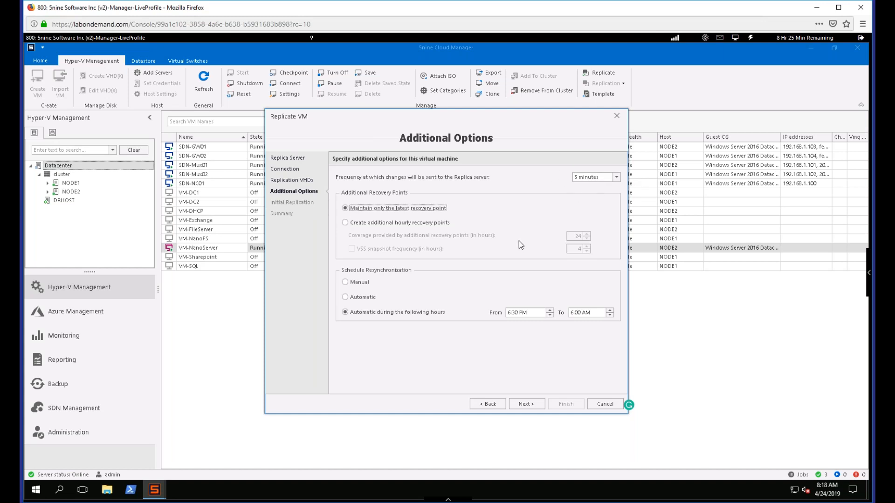
left_click(383, 224)
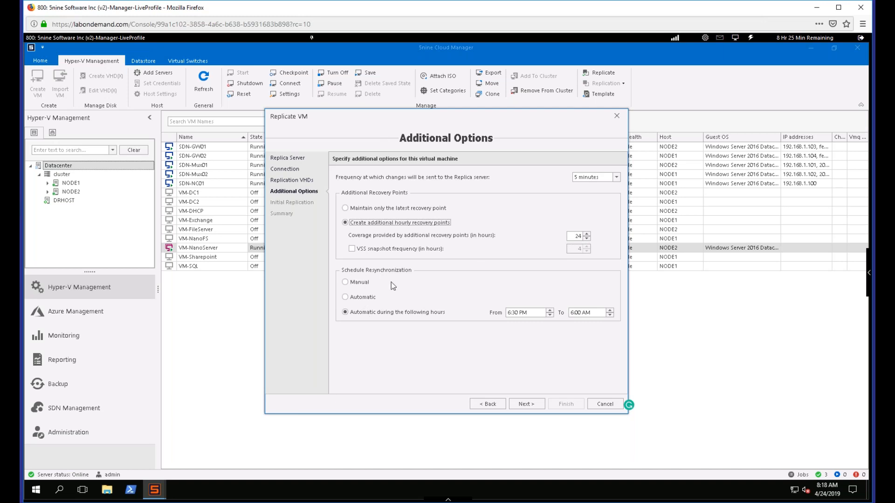
- Schedule resynchronization automatically during the hours from 6:30 PM to 6:00 AM
left_click(357, 282)
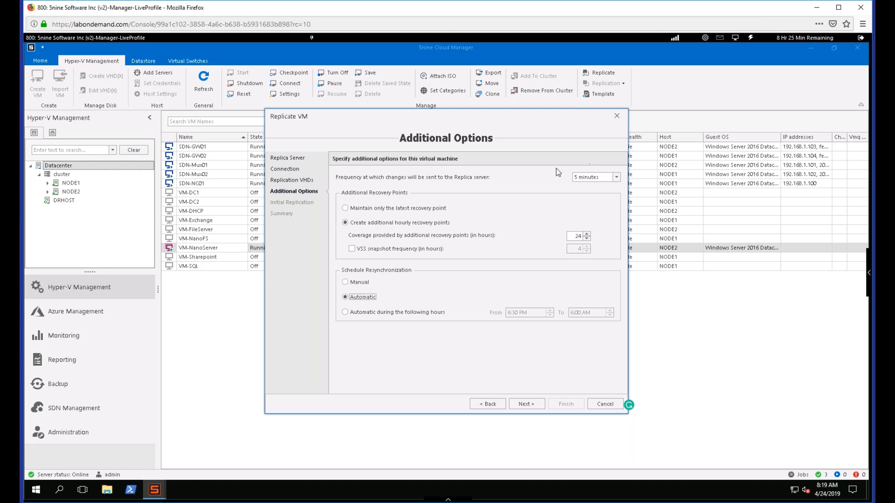
left_click(359, 313)
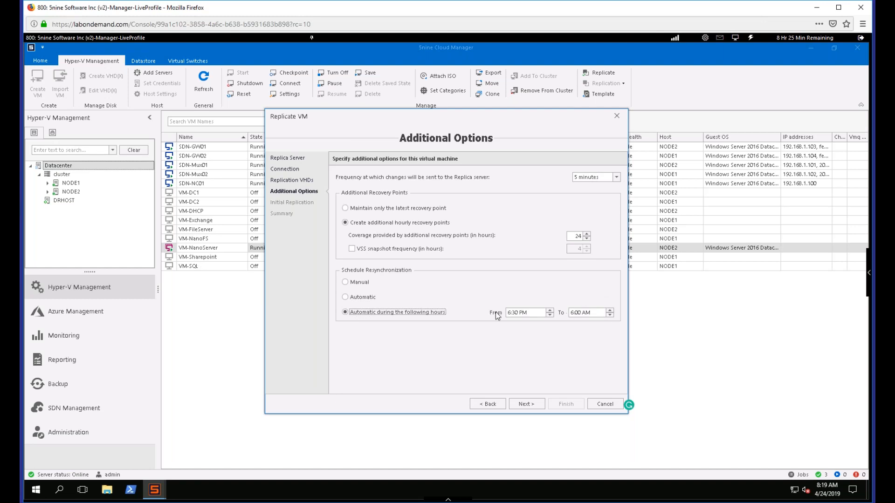
- Set resynchronization to automatic and finish the replication setup with an initial network copy starting immediately
left_click(348, 298)
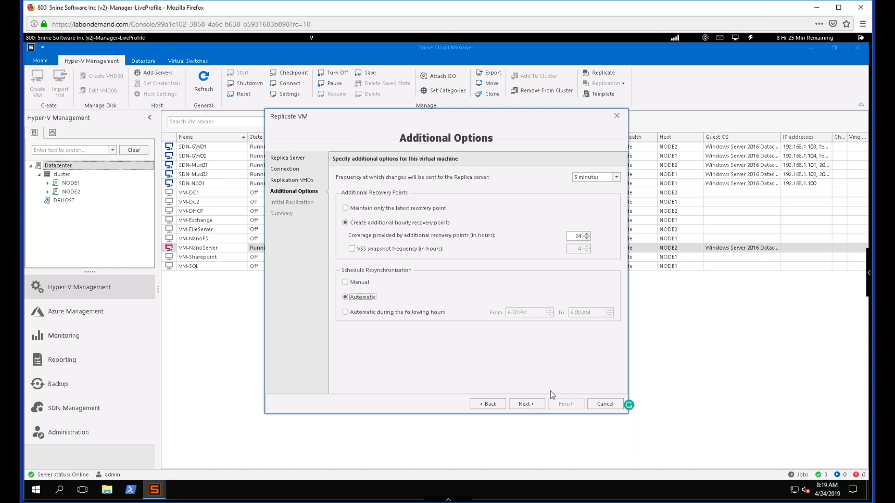
left_click(533, 407)
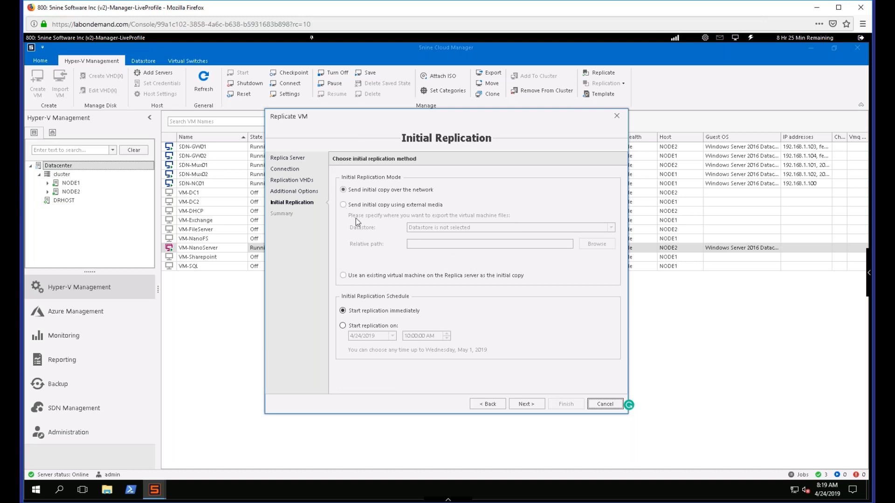
left_click(533, 405)
left_click(561, 405)
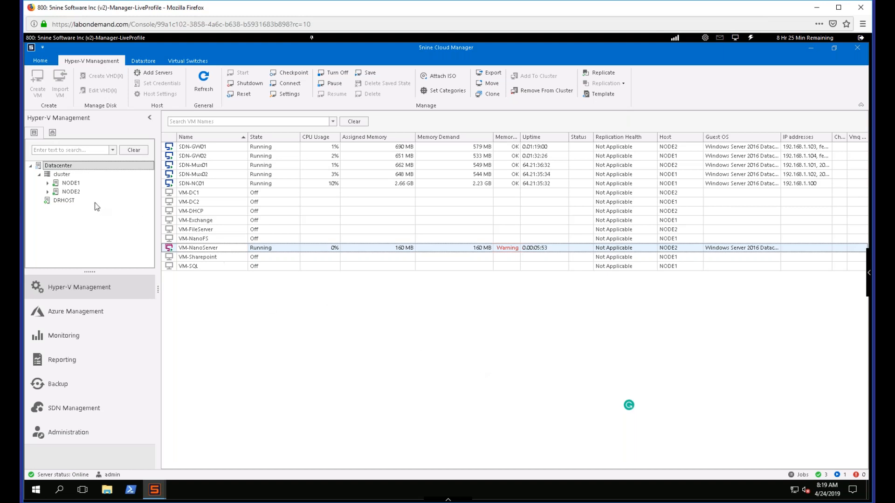
mouse_move(67, 201)
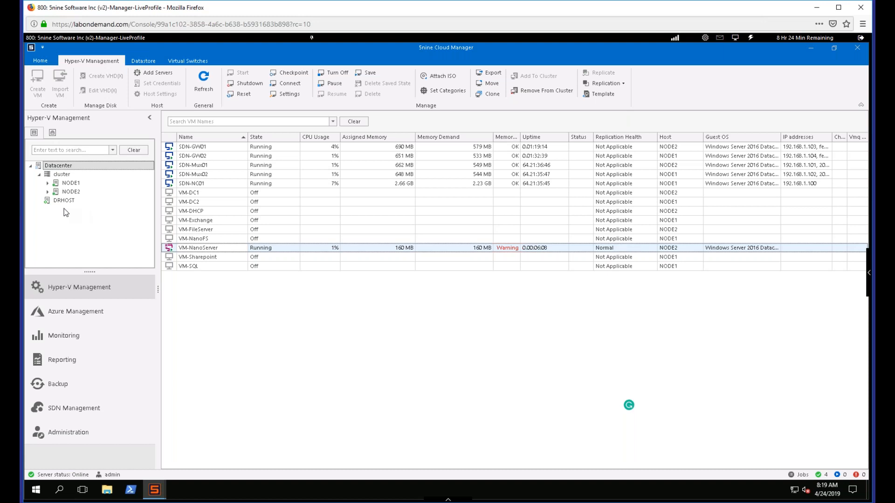
mouse_move(80, 194)
mouse_move(65, 208)
left_click(93, 311)
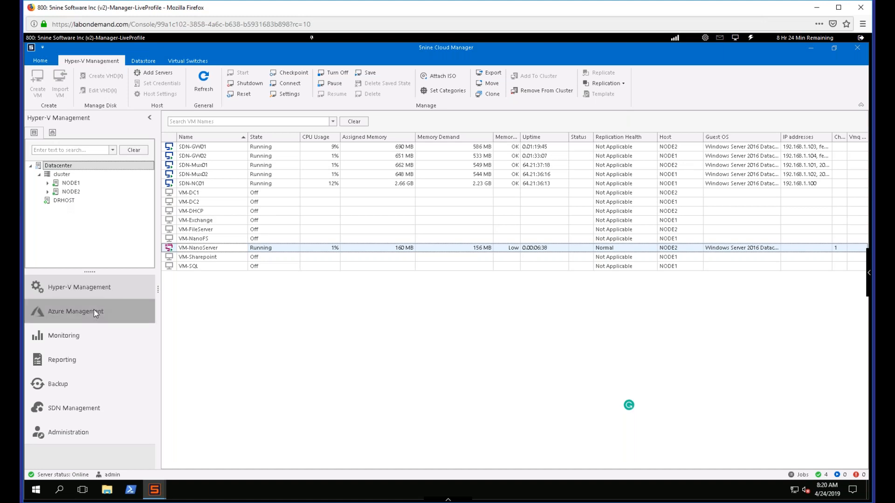
left_click(95, 291)
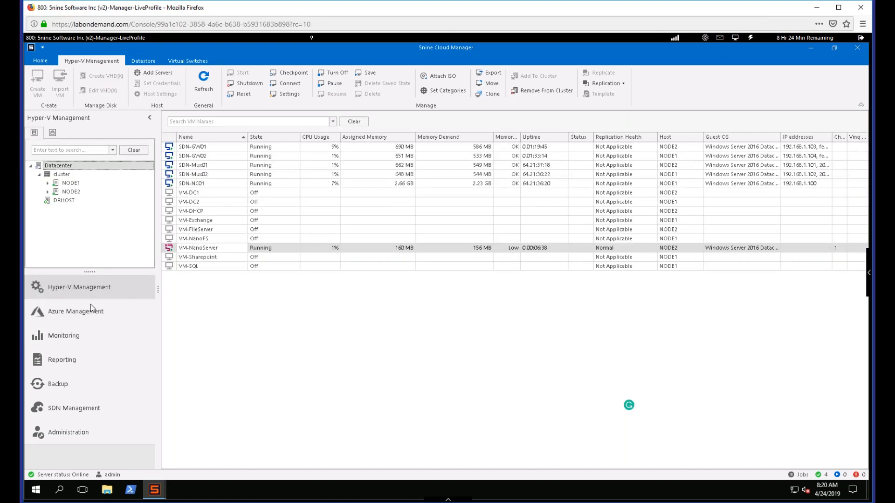
- Examine the Azure virtual machines in the Visual Studio Enterprise – MPN subscription, including the performance pages of SQL-VM and CSAzureRouter
left_click(94, 317)
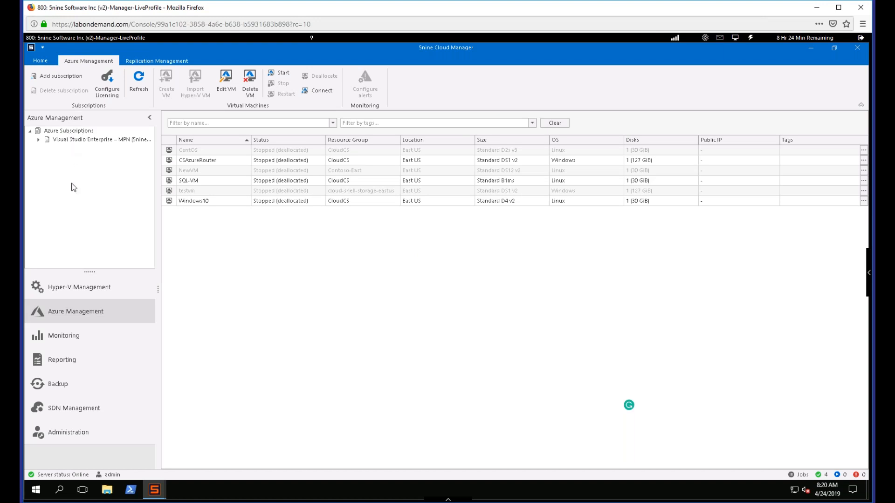
left_click(39, 140)
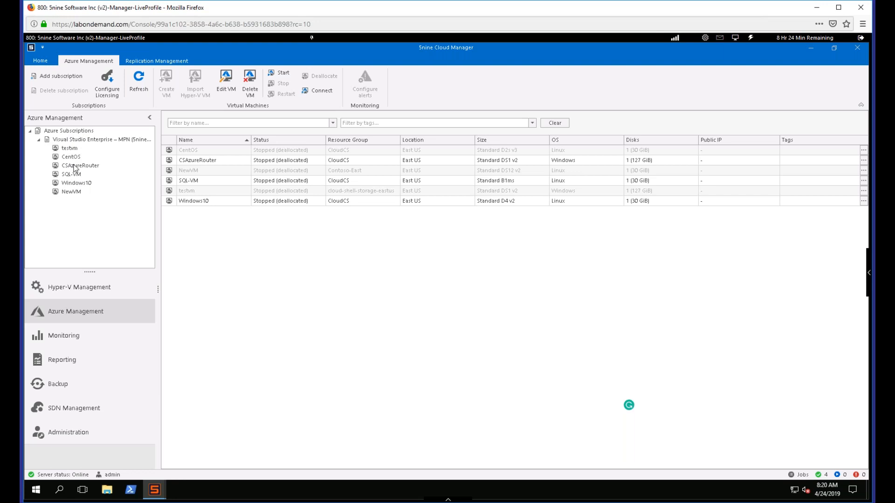
right_click(196, 160)
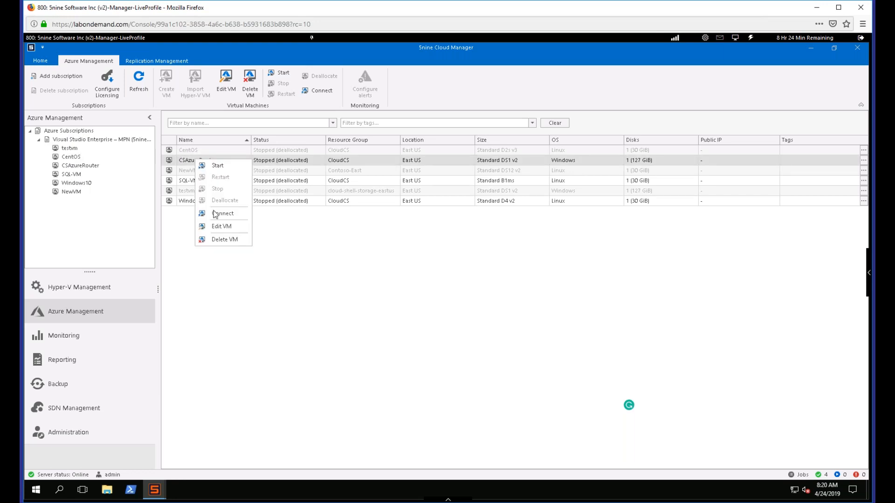
left_click(73, 177)
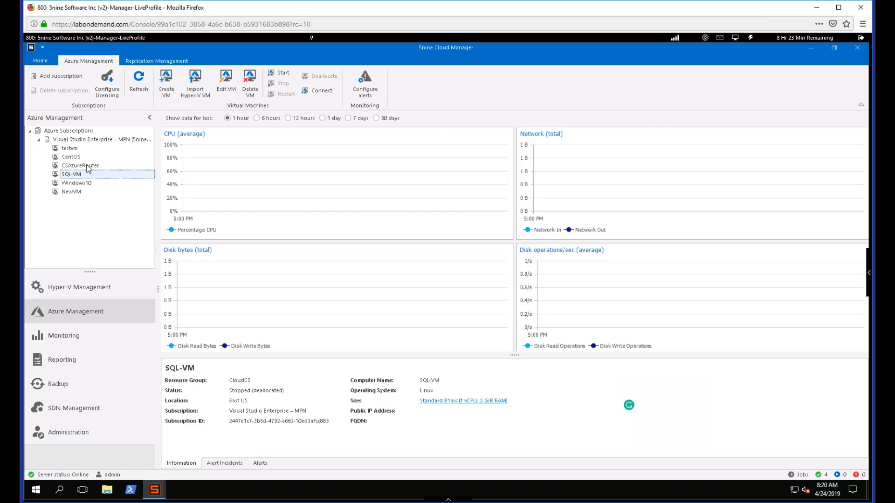
left_click(87, 166)
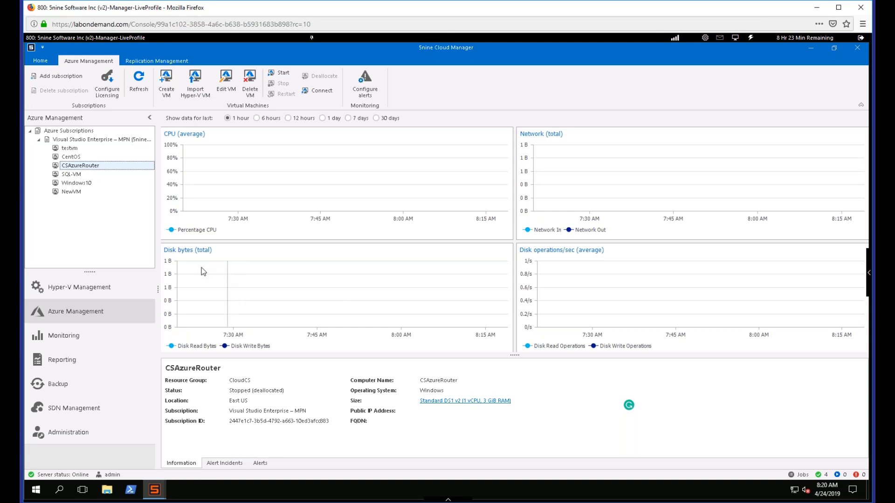
- Check the replica under DRHOST in Hyper-V Management and the replicated machines in the Azure Vlabs recovery vault
left_click(93, 289)
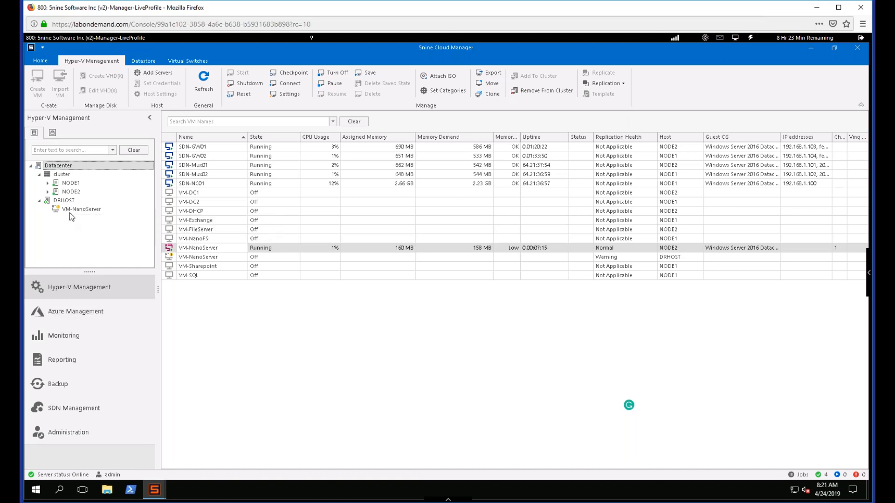
left_click(84, 312)
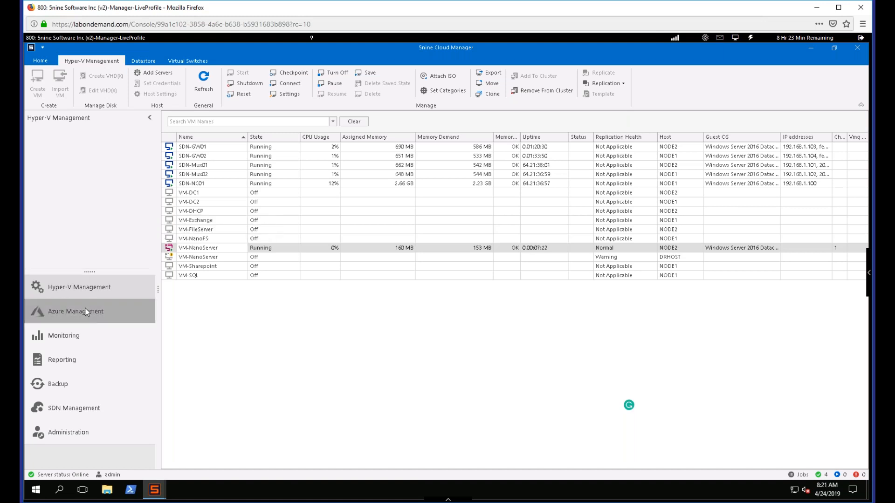
left_click(151, 61)
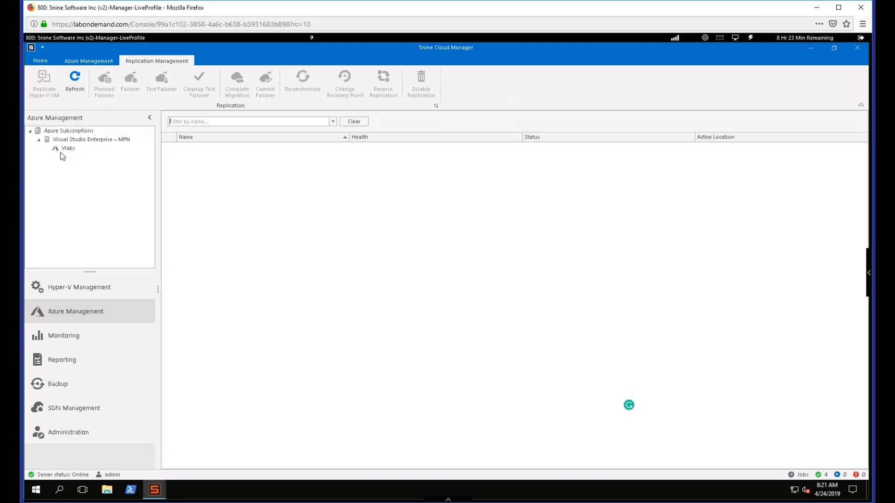
left_click(61, 151)
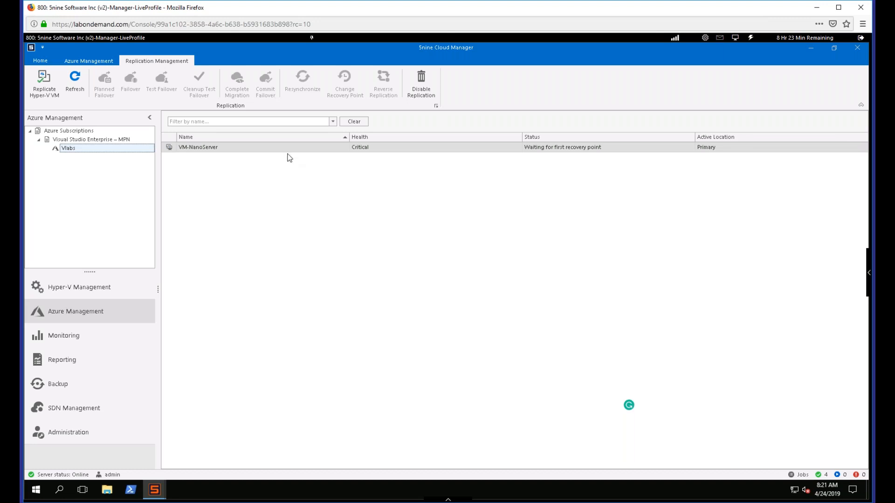
- Return to Hyper-V Management and turn off the running VM-NanoServer on NODE2, confirming the shutdown
left_click(115, 287)
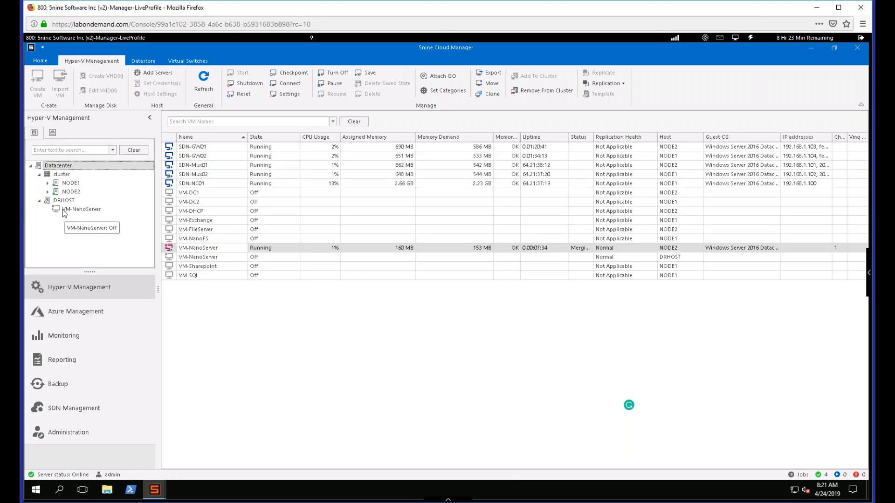
right_click(196, 252)
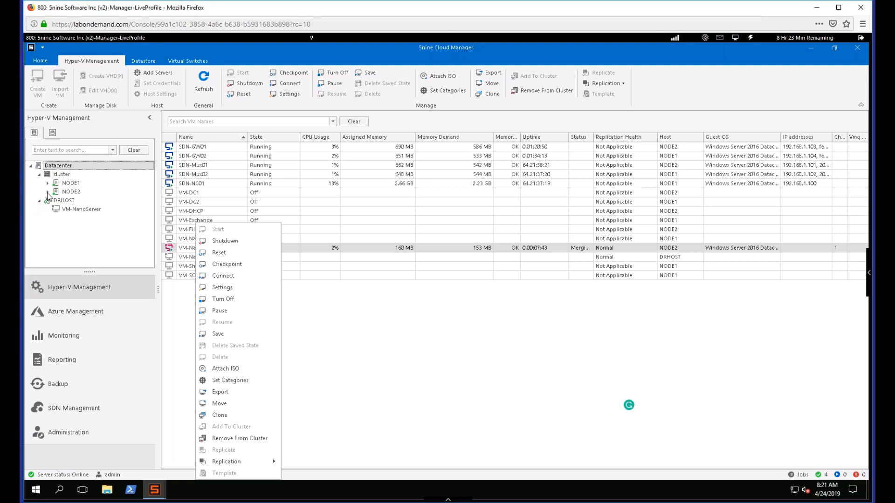
left_click(47, 192)
left_click(48, 192)
left_click(48, 192)
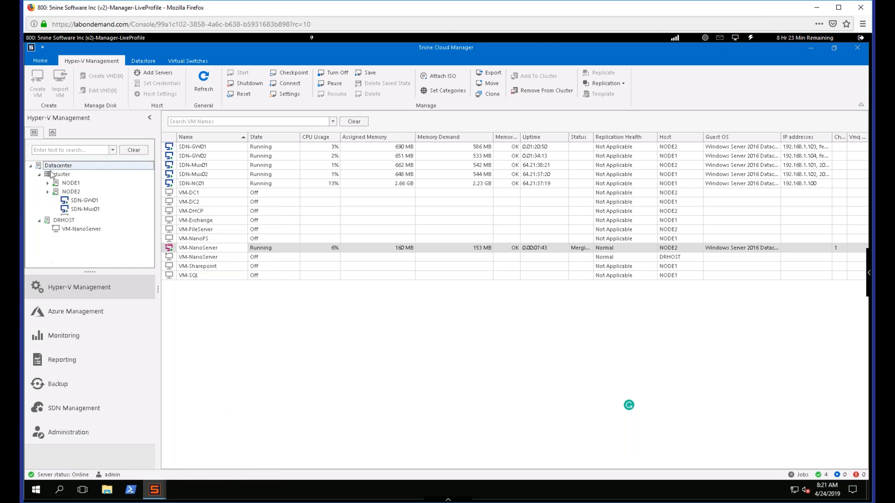
right_click(207, 251)
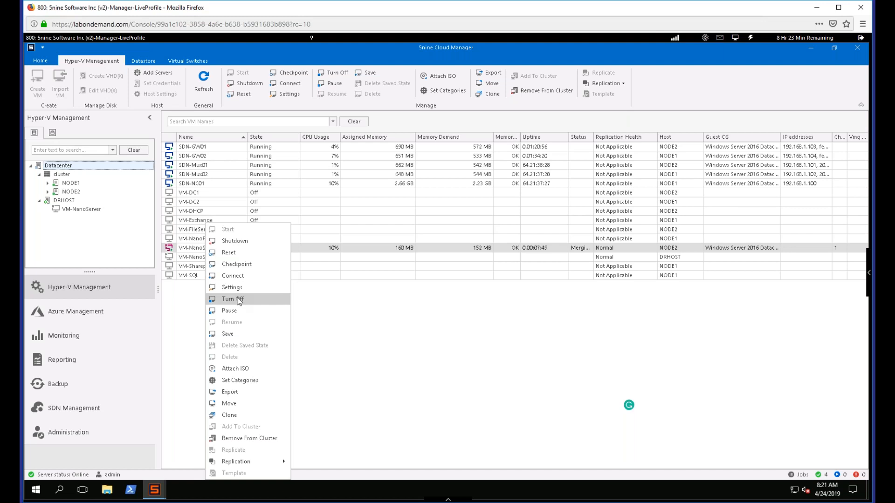
left_click(238, 299)
left_click(412, 279)
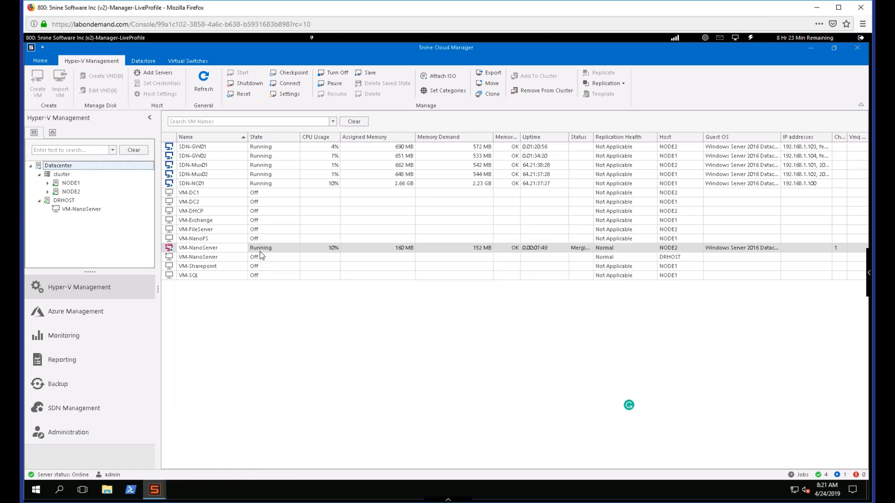
- Run a planned failover of VM-NanoServer on NODE2, reversing the replication direction and starting the replica virtual machine after failover
left_click(231, 268)
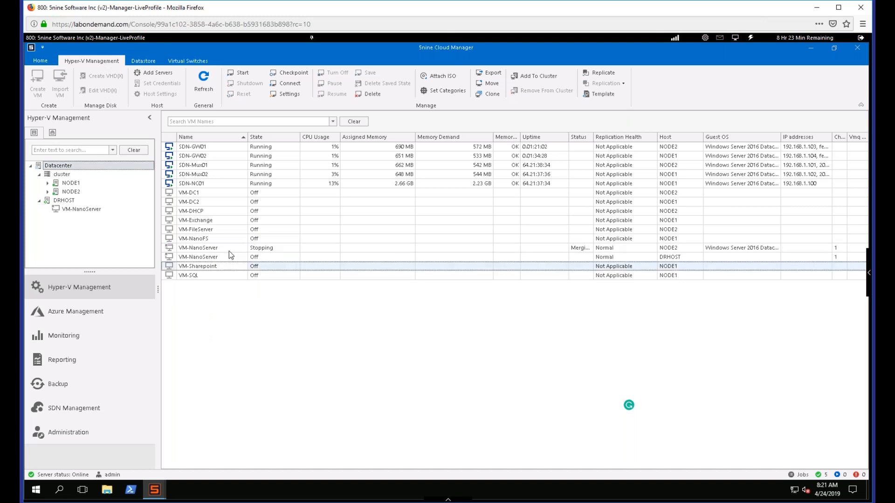
right_click(228, 251)
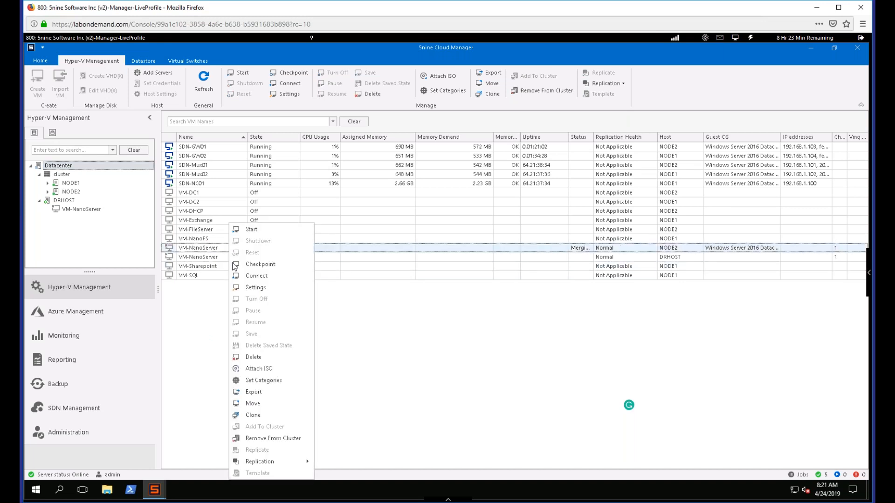
mouse_move(297, 463)
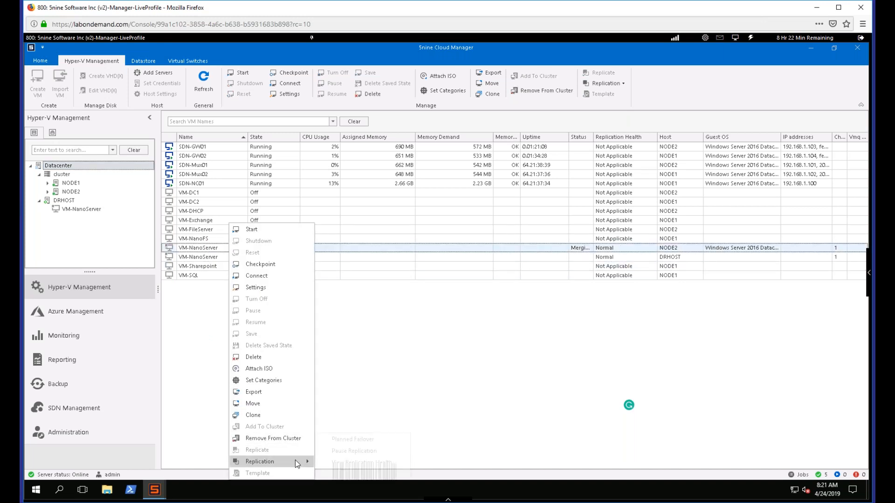
left_click(357, 440)
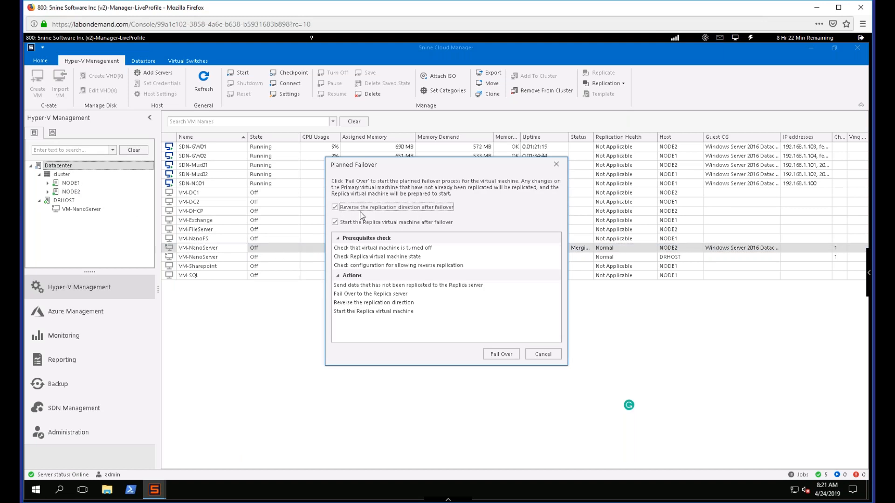
left_click(502, 355)
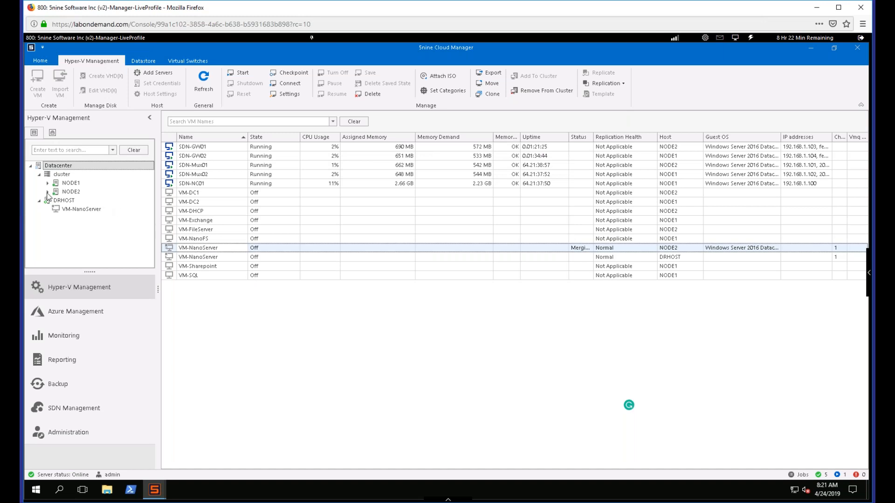
left_click(48, 191)
left_click(48, 191)
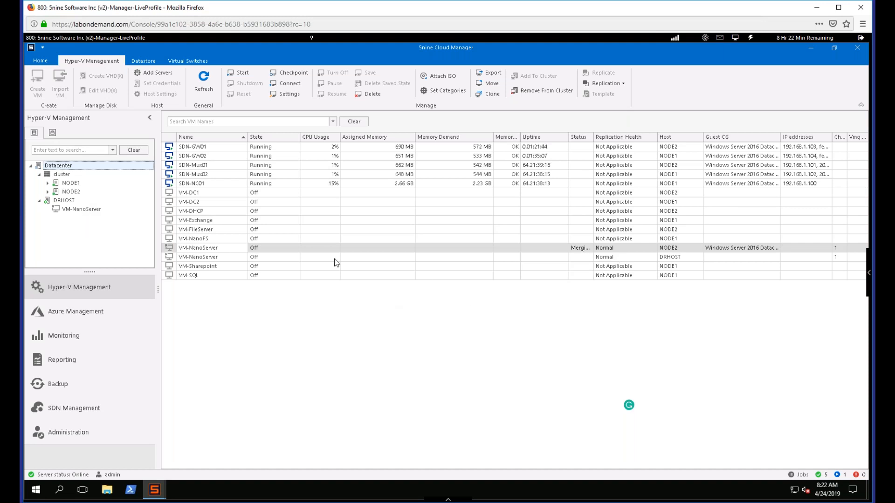
- Review the source, target and virtual machine selection of the Replicate Hyper-V VM wizard for the Azure Vlabs vault, and cancel it
left_click(99, 320)
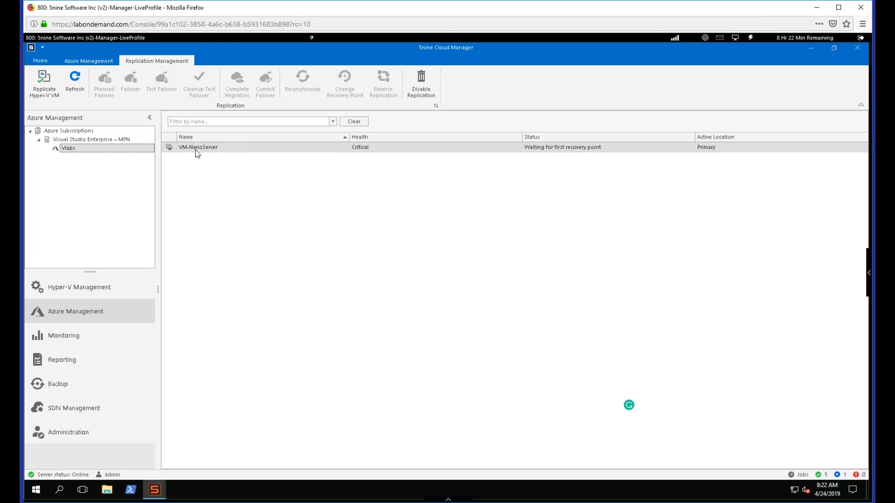
left_click(232, 148)
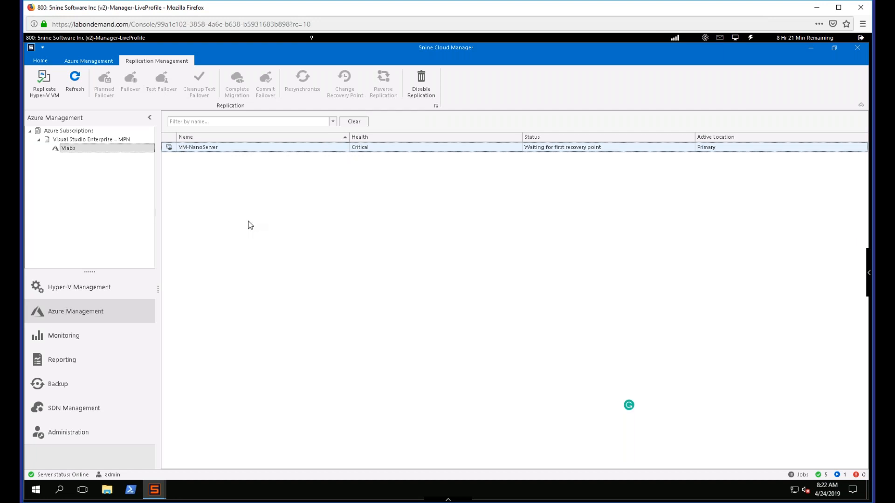
left_click(50, 94)
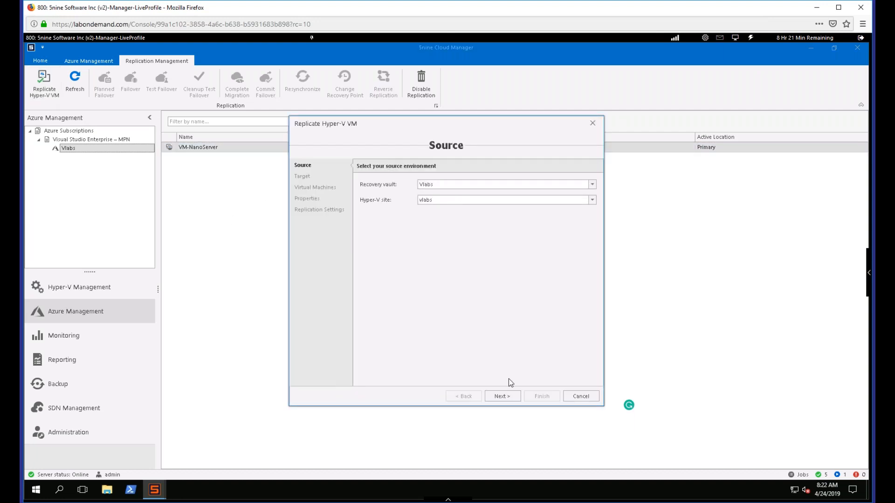
left_click(505, 395)
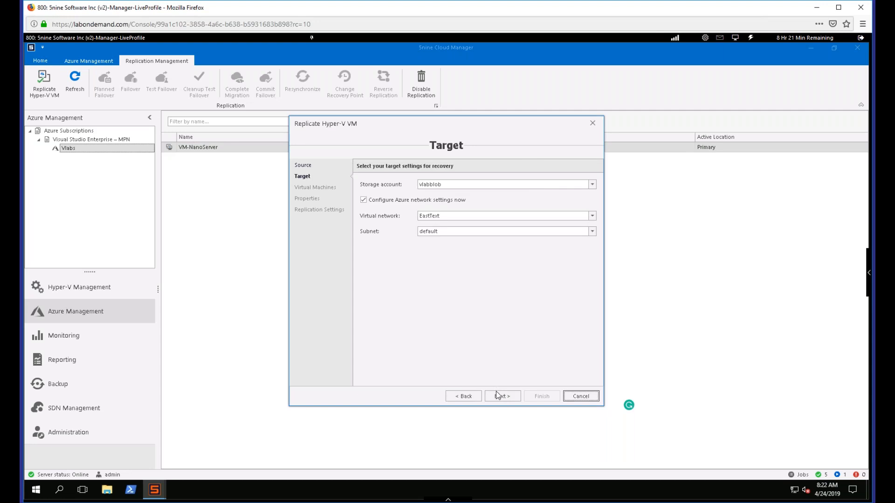
left_click(494, 396)
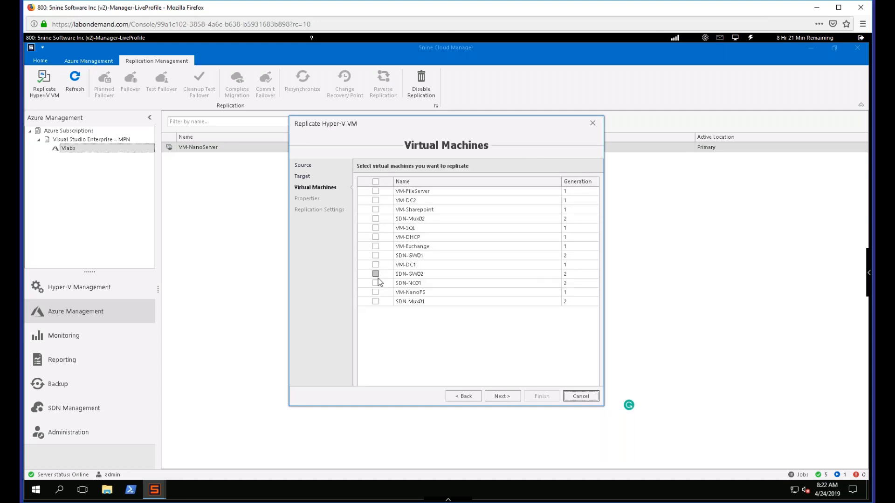
left_click(581, 397)
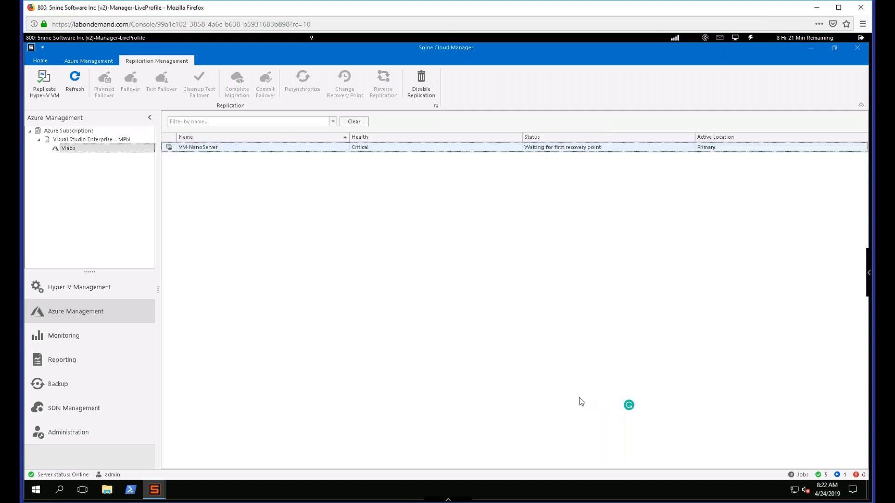
- View the existing machines offered by the Azure Import Hyper-V VM wizard, cancel it, and return to Hyper-V Management to check the failover
left_click(100, 63)
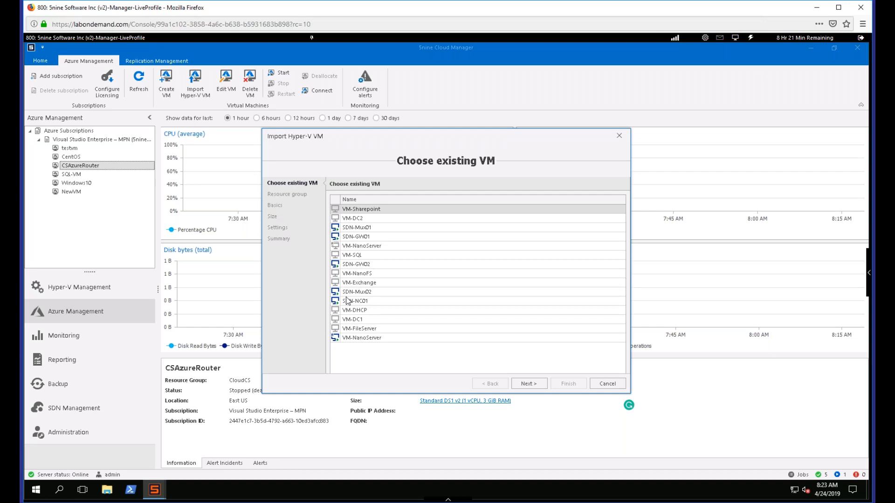
left_click(608, 384)
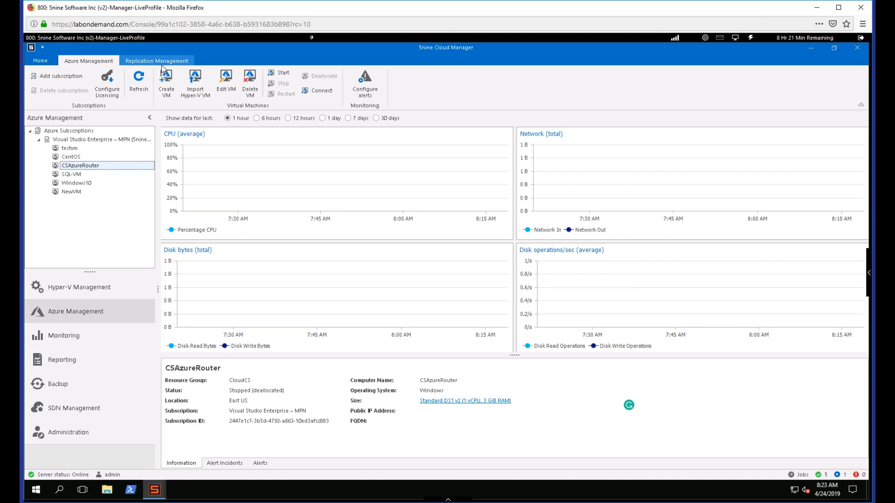
left_click(86, 289)
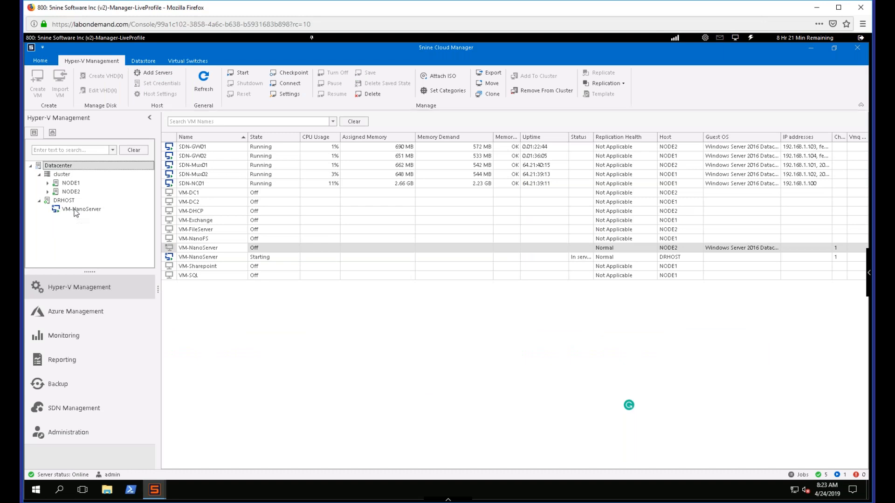
- Review the replication options of the VM-NanoServer replica on DRHOST, and return to the Datacenter's virtual machine list
right_click(76, 210)
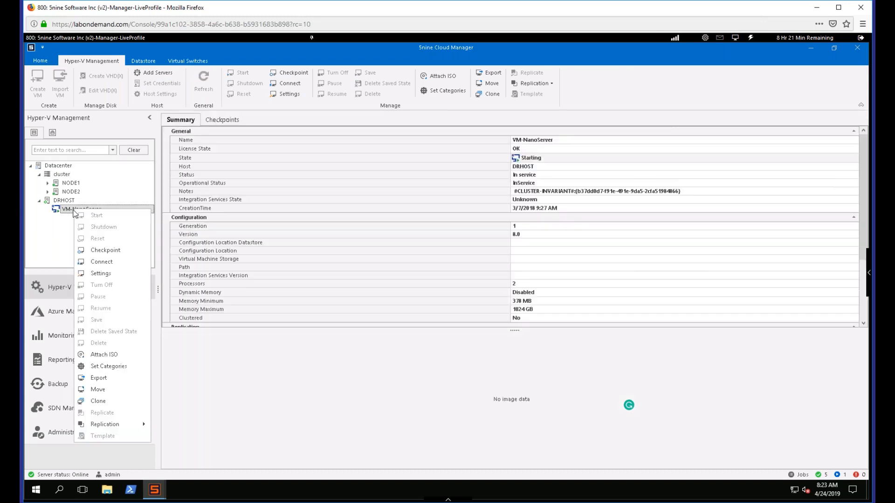
mouse_move(130, 423)
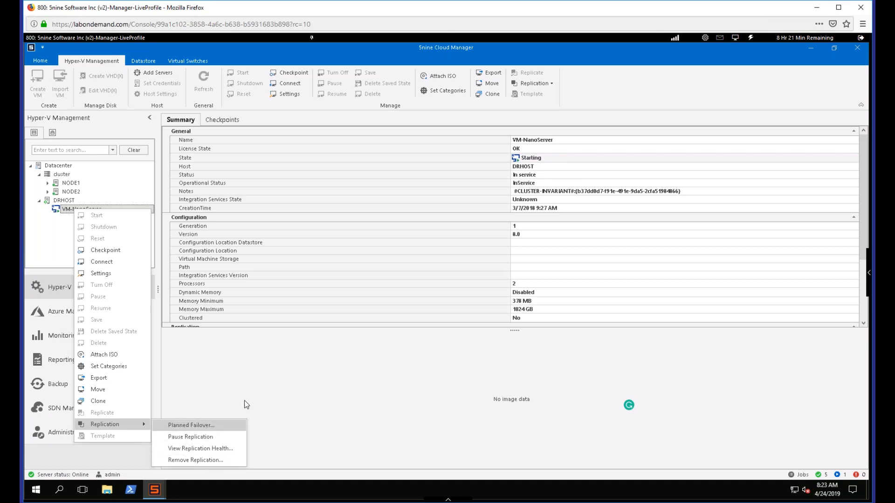
left_click(263, 394)
left_click(53, 166)
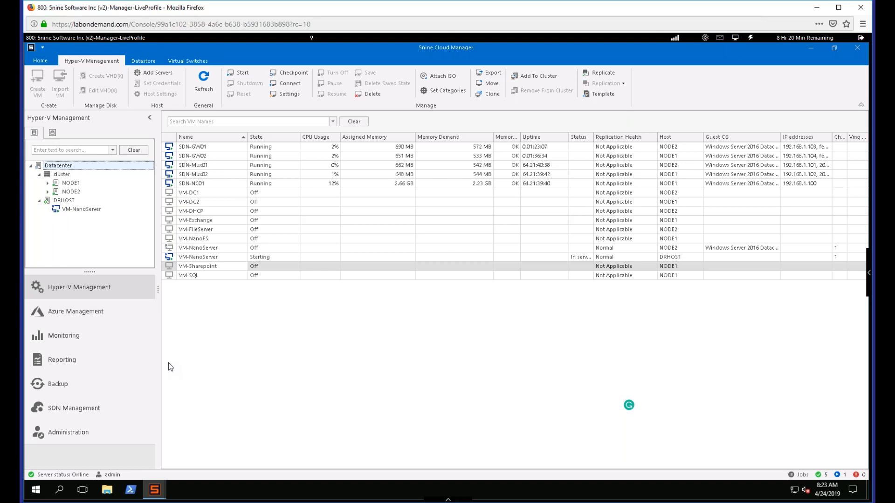
- Open the Backup section and start a new backup job for VM-DC1 on NODE2 of the cluster
left_click(88, 393)
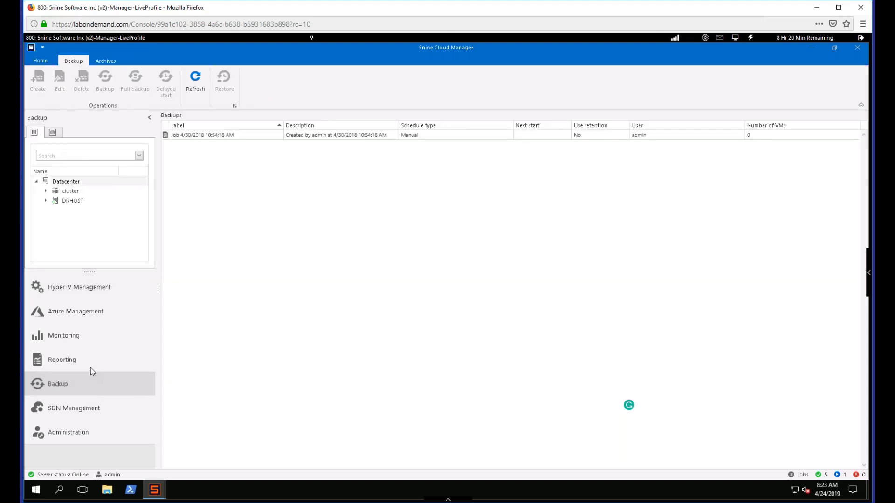
left_click(92, 367)
left_click(46, 192)
left_click(56, 211)
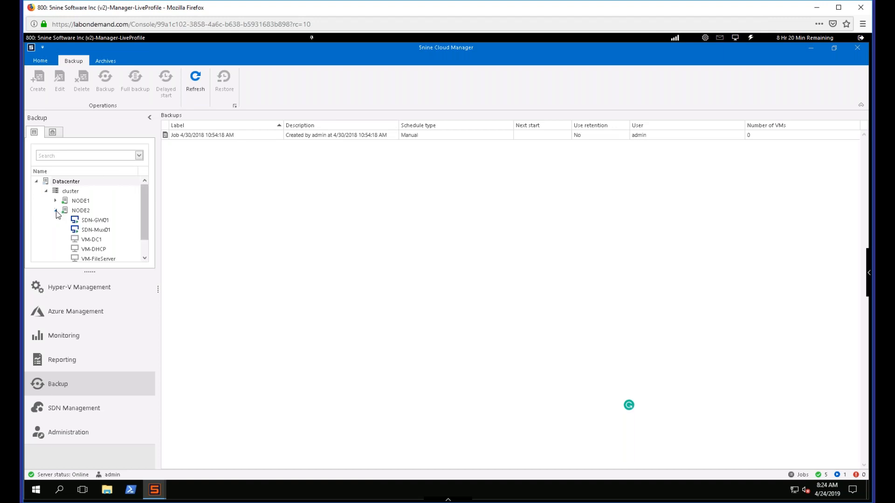
left_click(97, 243)
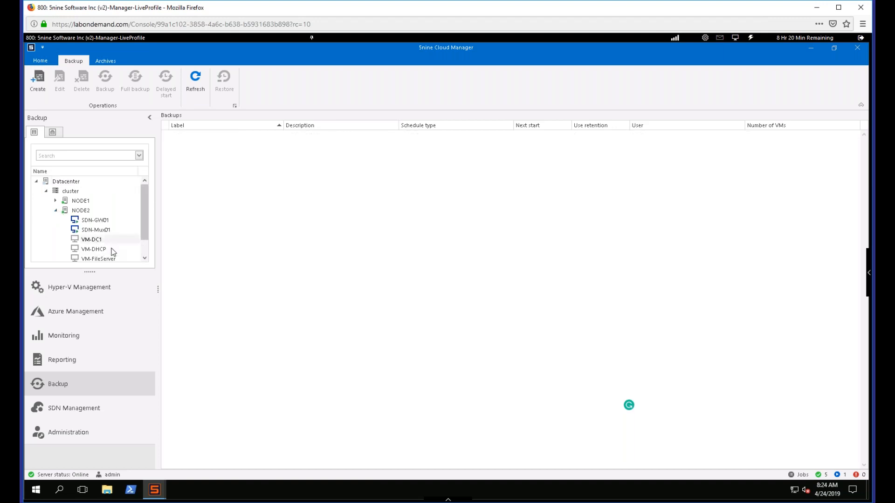
left_click(37, 81)
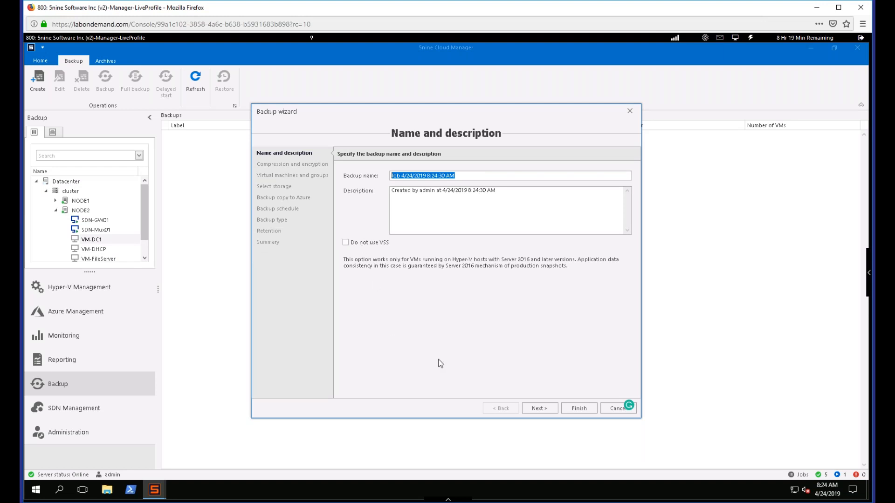
- Keep the default backup name and enter the encryption key for the job's AES 128 bit encryption
left_click(536, 409)
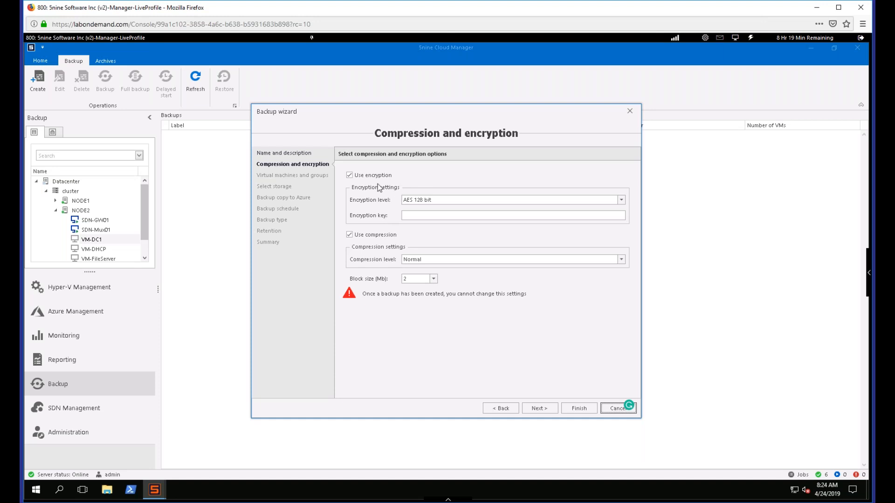
left_click(420, 215)
type("****")
left_click(537, 409)
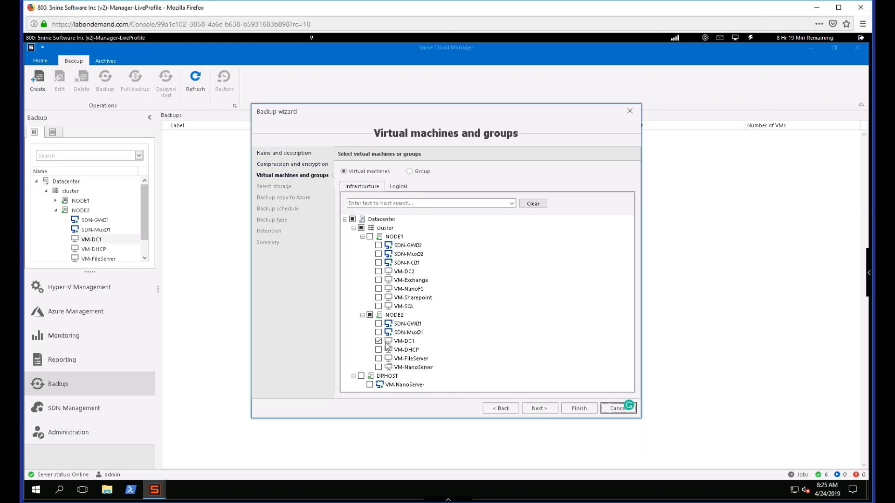
- Keep only VM-DC1 selected for the backup, and set SMB Backup Storage as the cluster's datastore
left_click(371, 231)
left_click(370, 236)
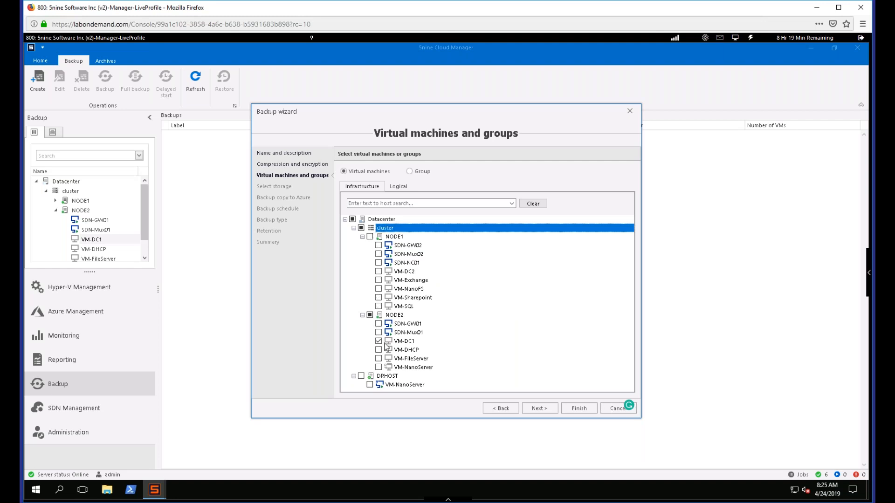
left_click(538, 409)
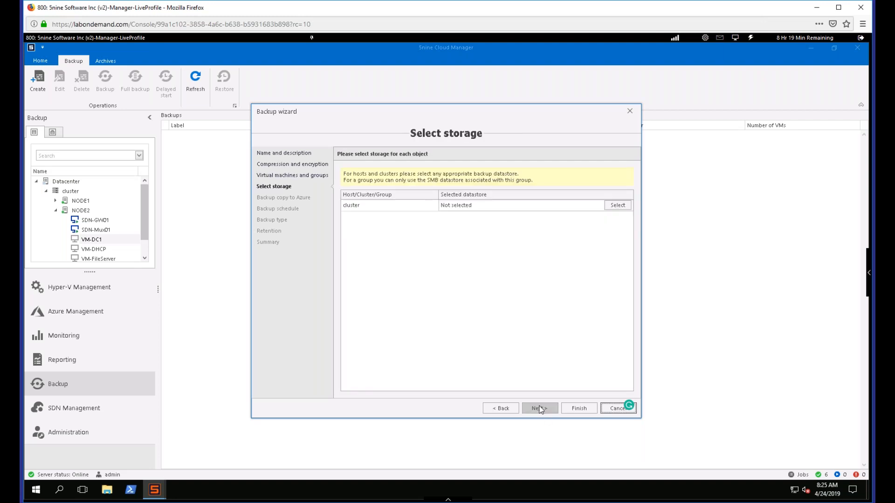
left_click(617, 205)
left_click(471, 244)
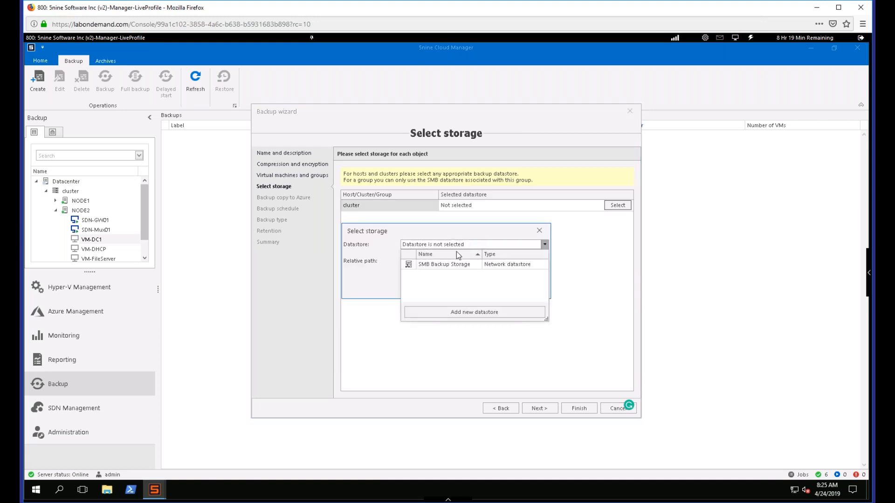
left_click(452, 265)
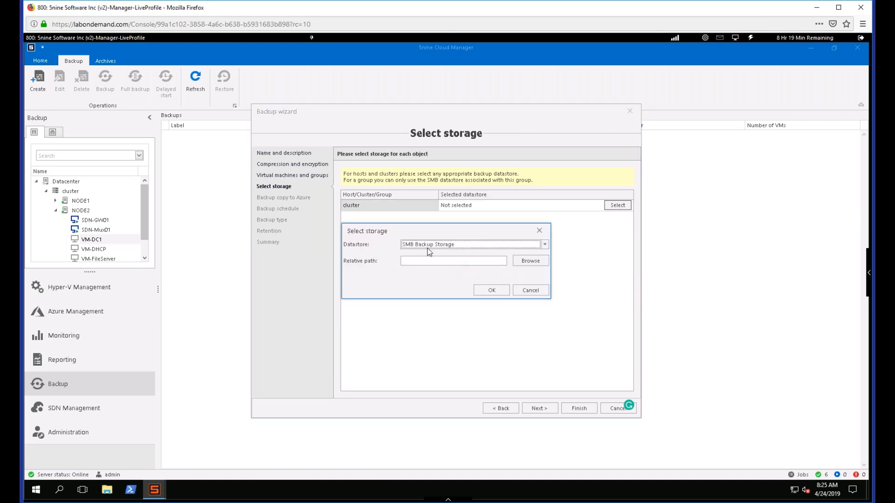
left_click(483, 291)
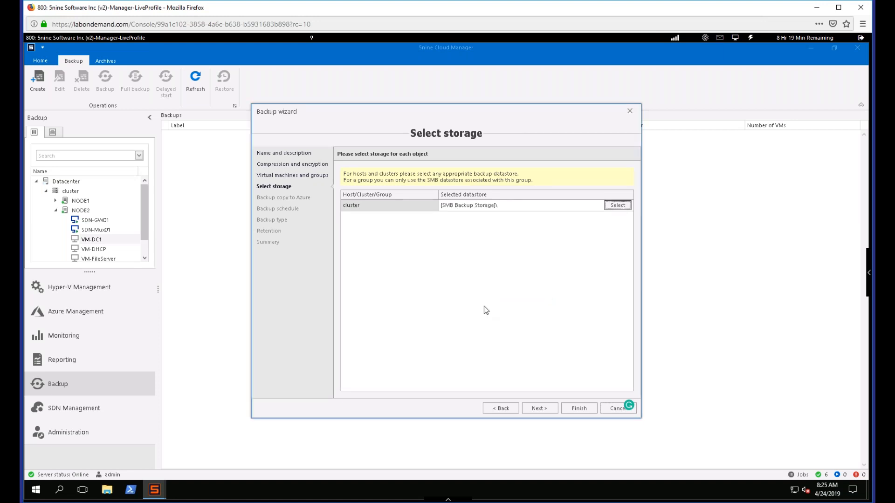
left_click(541, 412)
- Enable a backup copy of VM-DC1 to Microsoft Azure over https, and enter the storage account name and account key
left_click(358, 174)
left_click(352, 199)
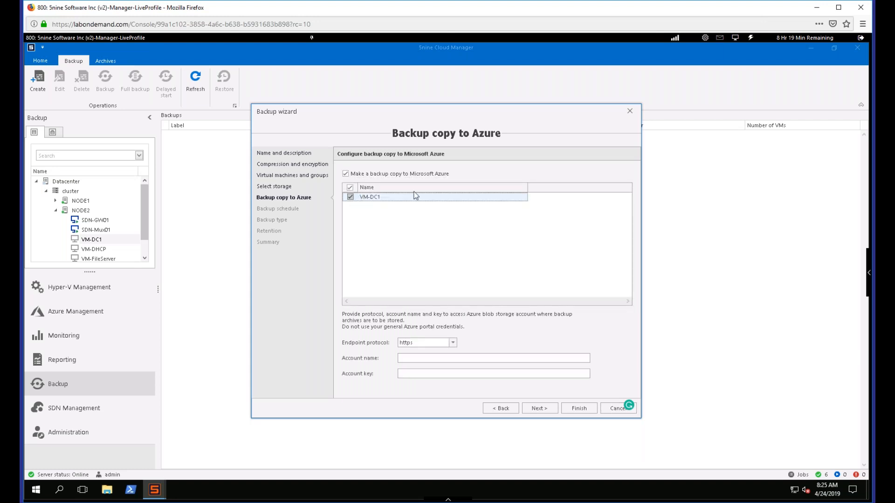
left_click(427, 363)
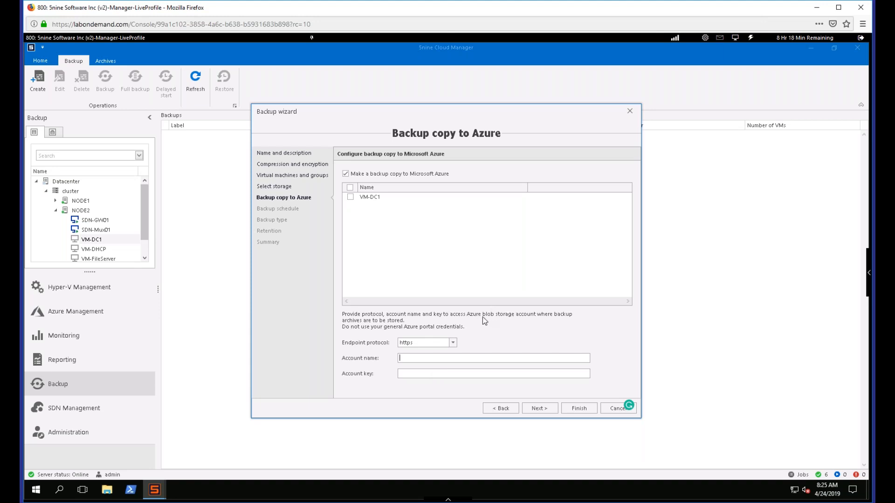
left_click(357, 198)
left_click(351, 197)
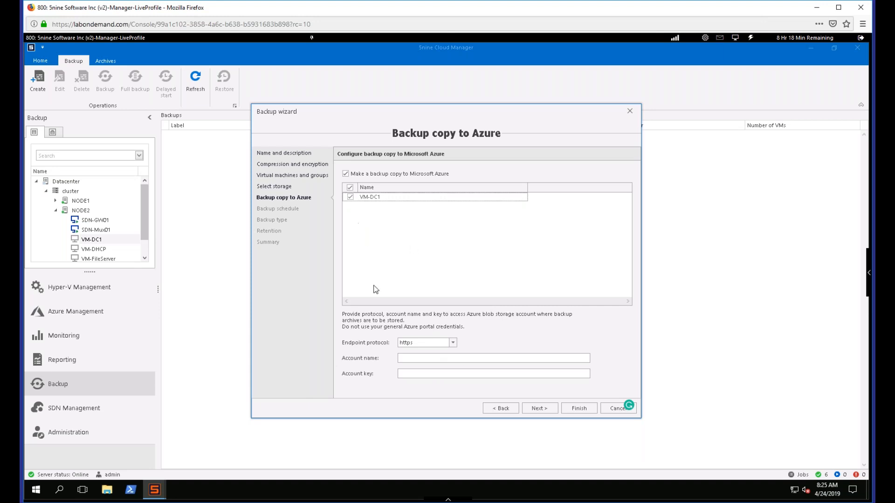
left_click(350, 197)
left_click(441, 360)
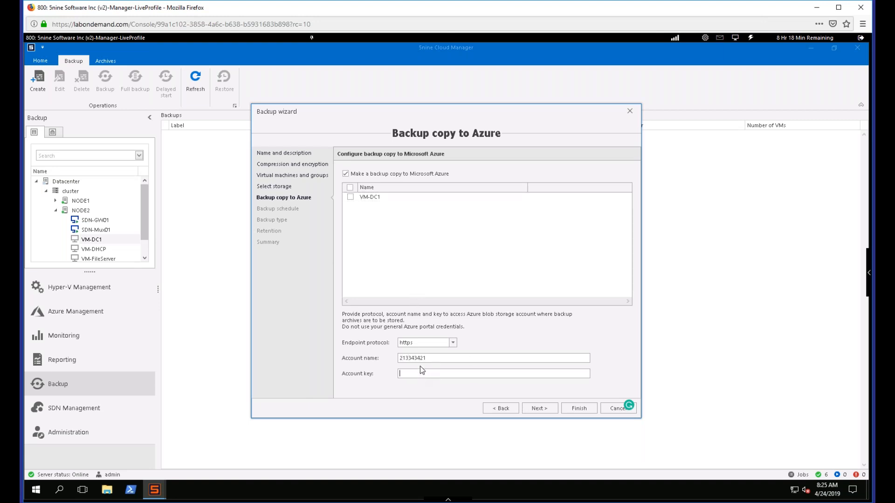
key("ctrl+v")
left_click(350, 197)
left_click(543, 409)
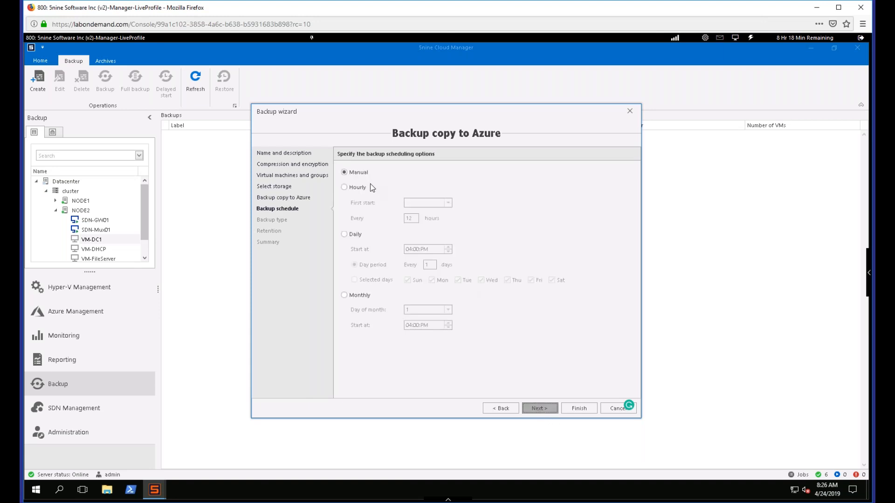
- Schedule the backup daily at 4:00 PM on selected days, keeping all seven weekdays included
left_click(366, 188)
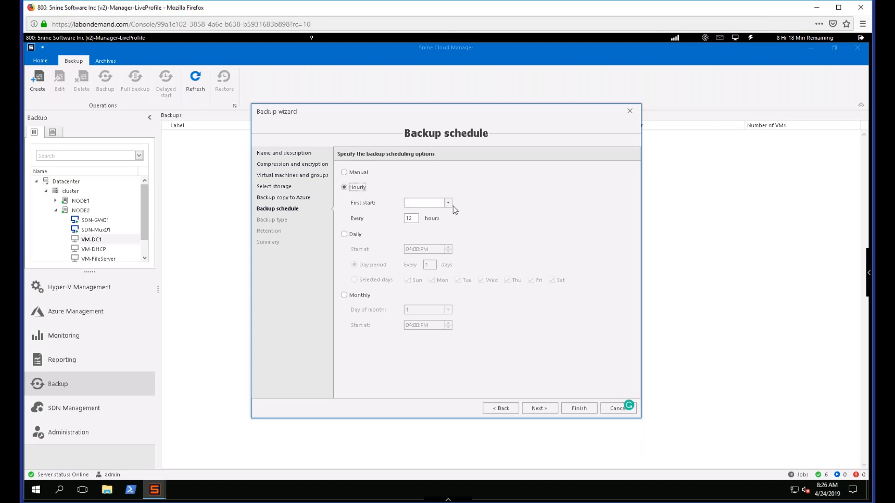
left_click(355, 236)
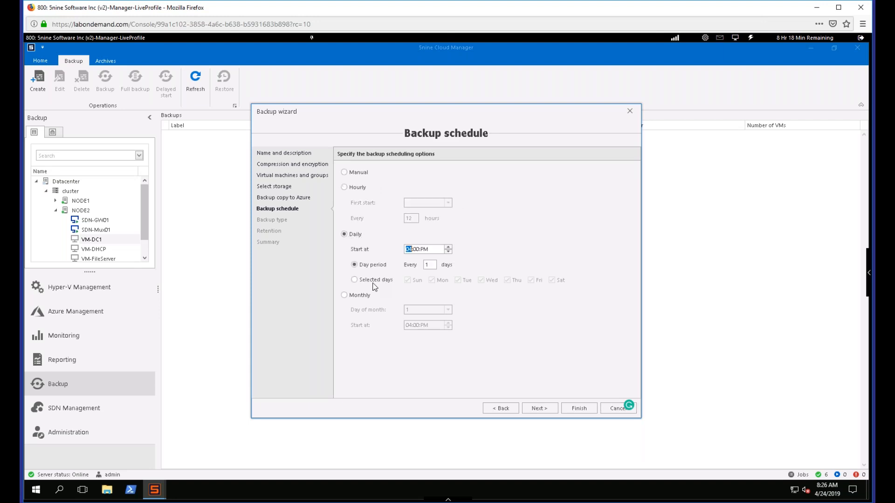
left_click(356, 281)
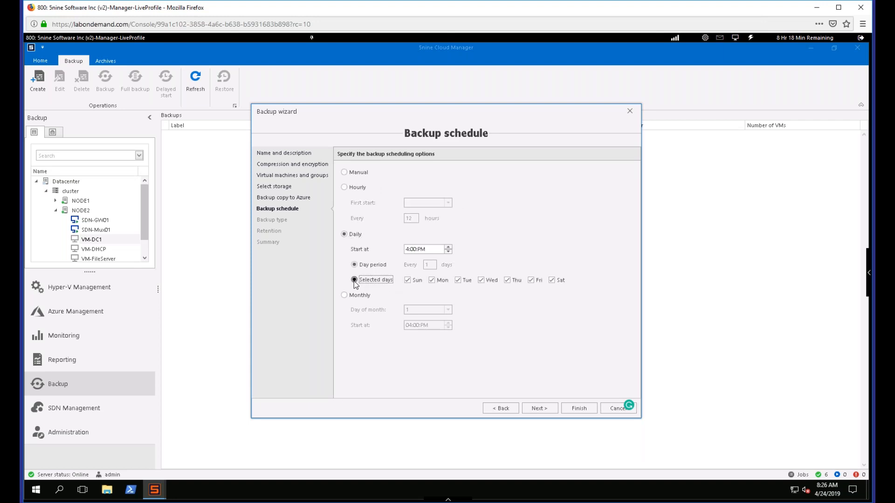
left_click(539, 408)
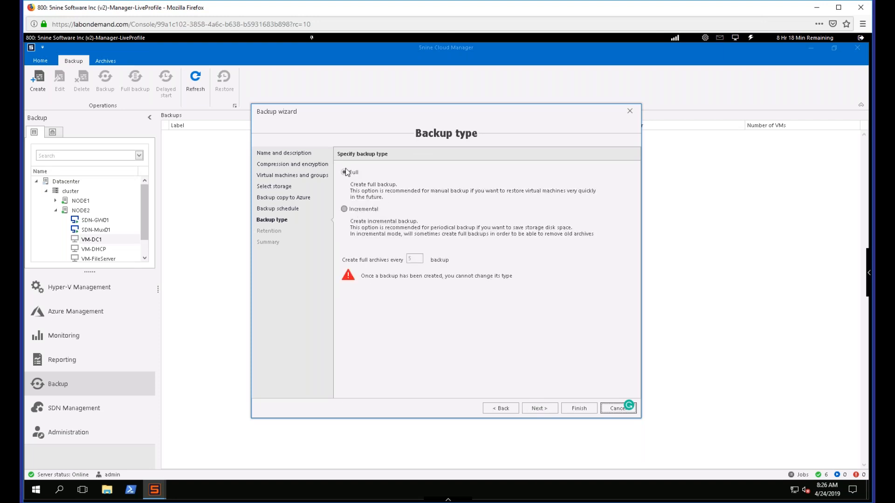
- Set the backup type to incremental with full archives created every 30 backups, and proceed to the retention settings
key("space")
key("Tab")
type("30")
left_click(545, 412)
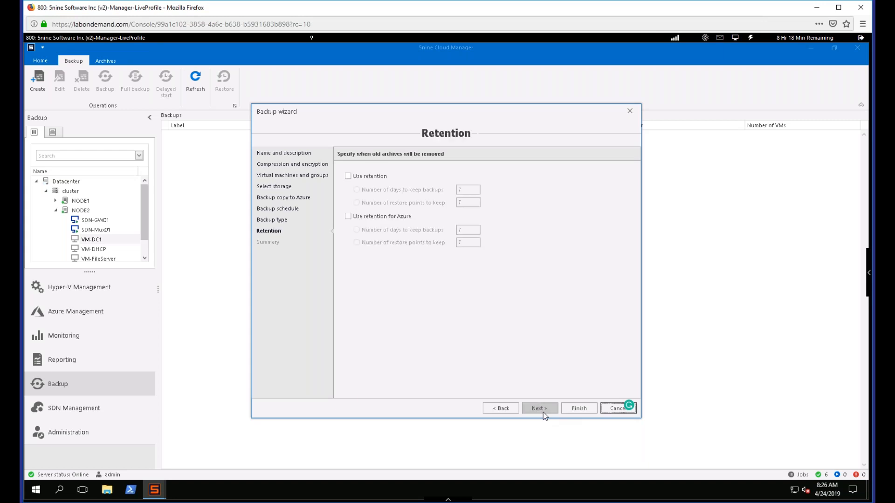
left_click(499, 408)
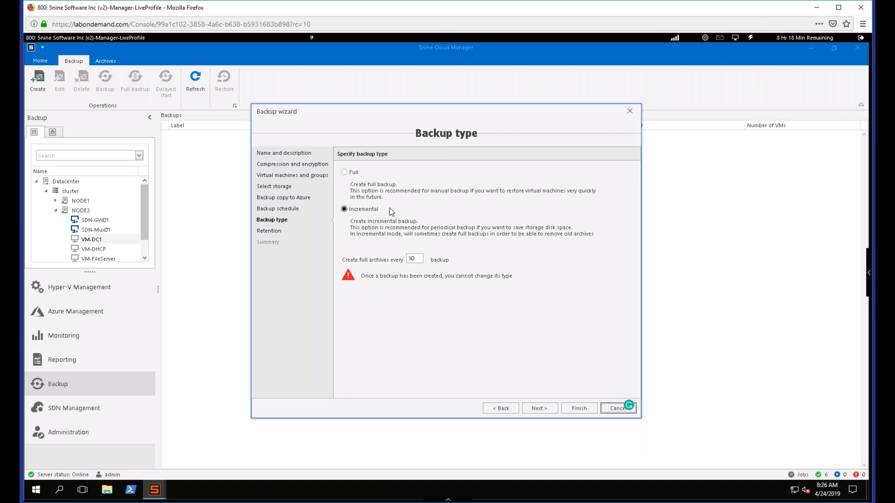
left_click(539, 408)
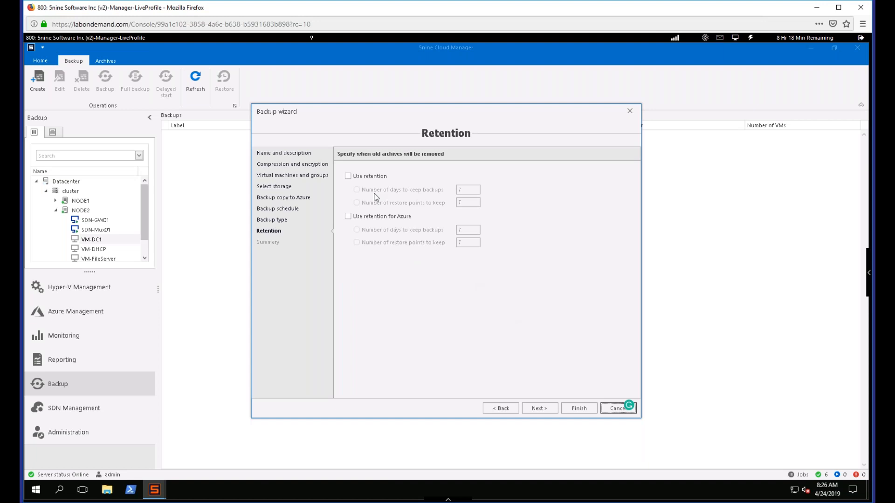
- Enable retention for local and Azure backups with 7 days to keep each, and cancel the backup wizard
left_click(365, 178)
left_click(383, 217)
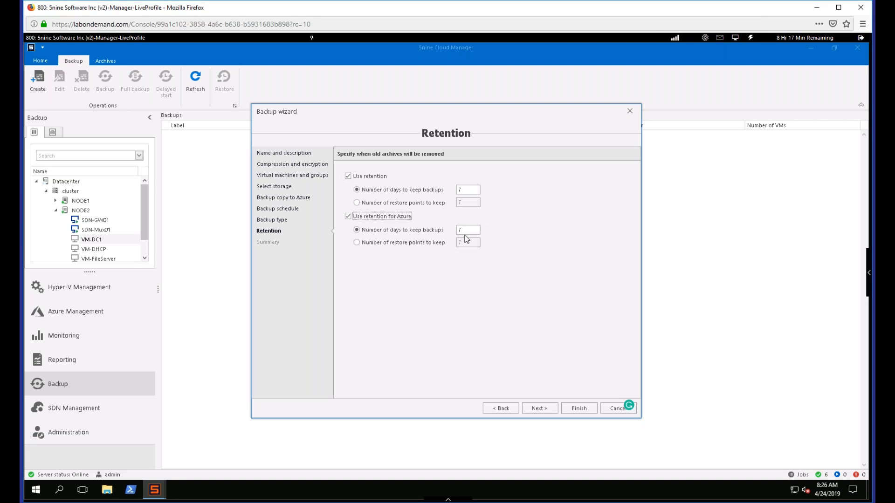
double_click(461, 191)
left_click(468, 231)
left_click(610, 408)
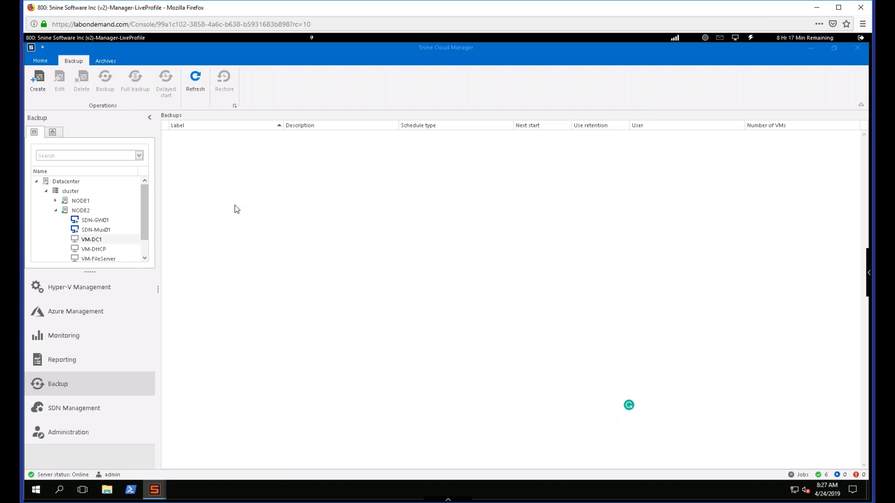
- View the Datacenter's backup archives, review the restore modes for the 4/30/2018 job, and close the restore wizard
left_click(81, 181)
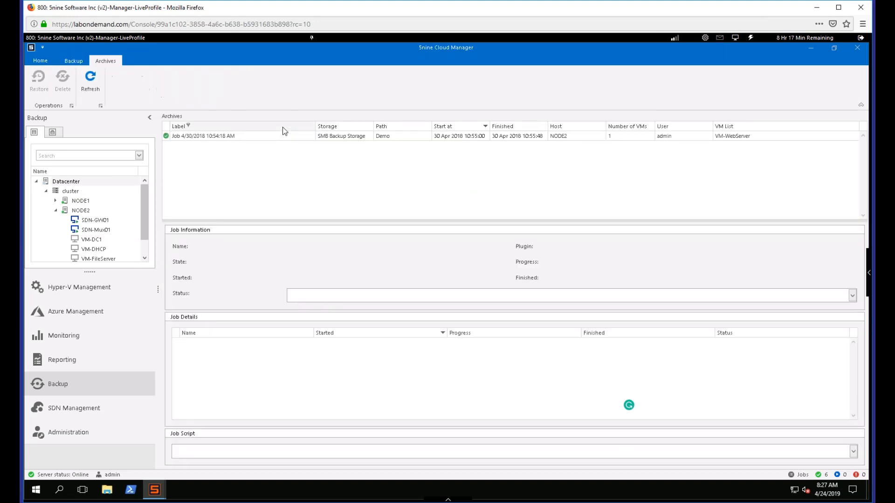
right_click(230, 137)
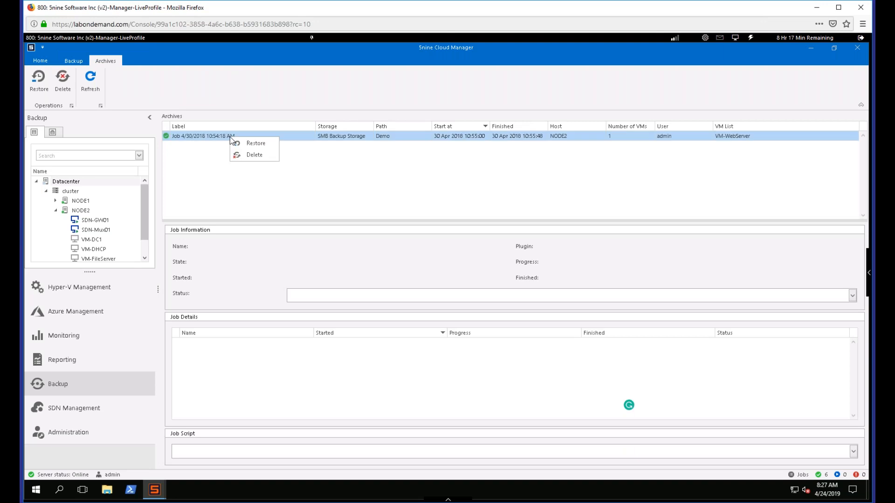
left_click(242, 147)
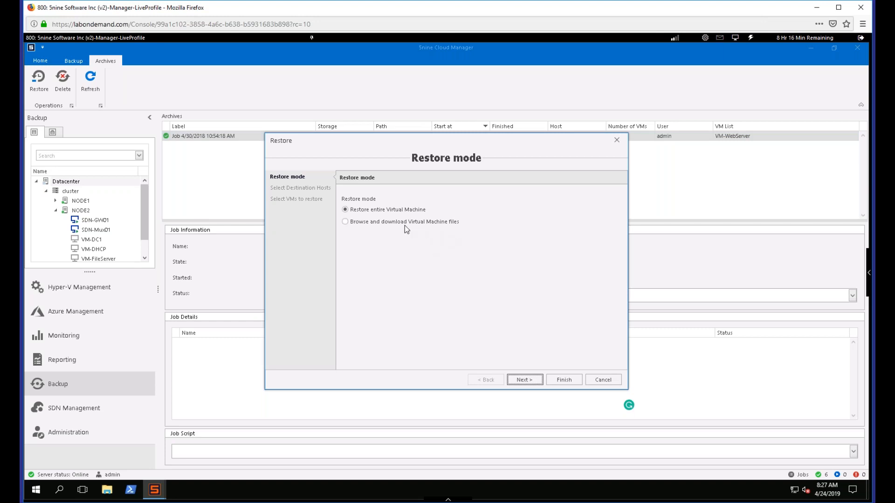
left_click(616, 140)
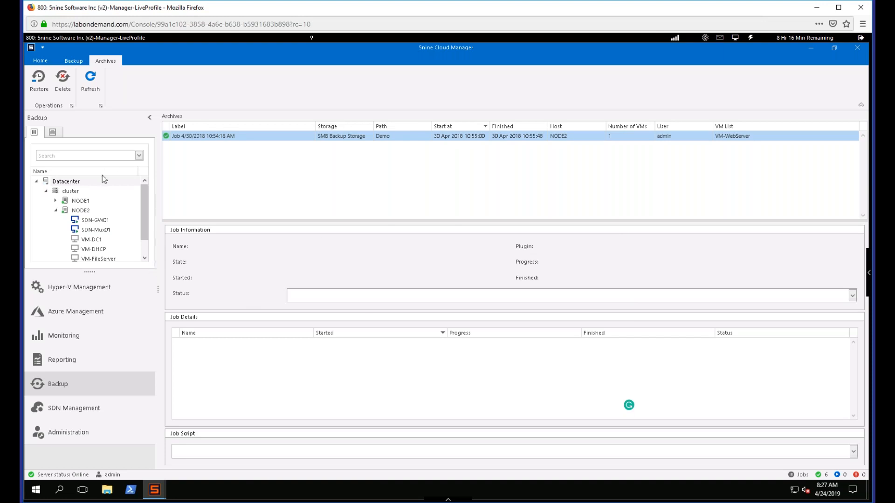
- Open SDN Management and examine the network controller's logical networks, virtual networks and other resource categories
left_click(137, 408)
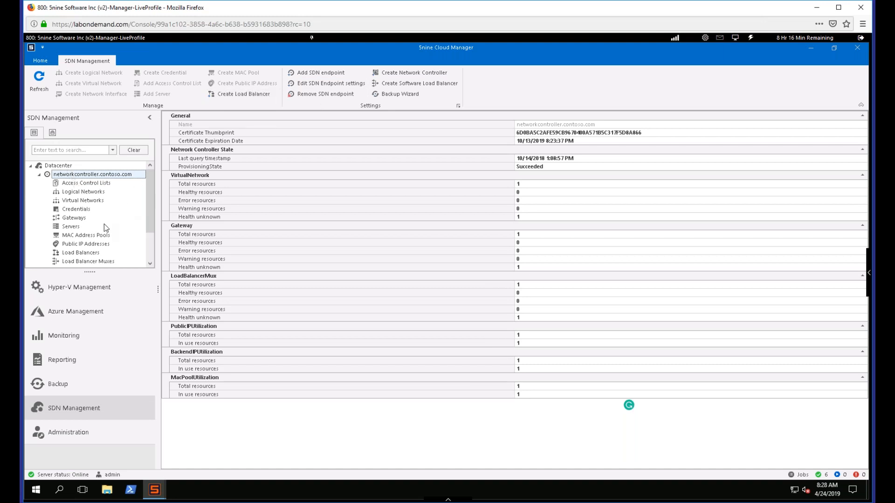
left_click(86, 194)
left_click(87, 202)
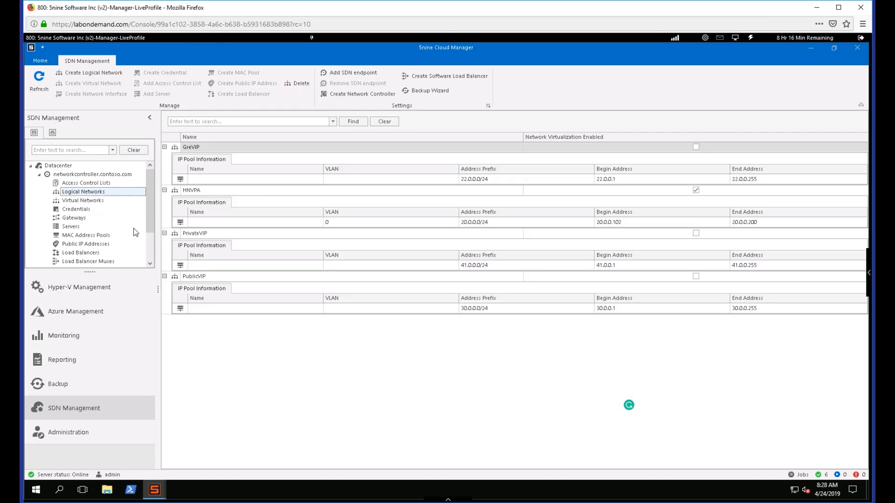
left_click(150, 251)
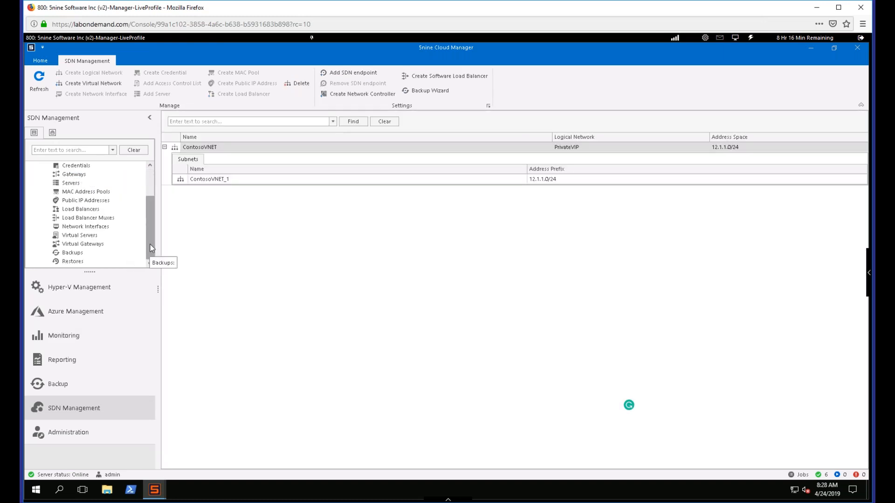
mouse_move(150, 247)
left_mouse_down()
mouse_move(150, 210)
mouse_move(150, 260)
left_mouse_up()
left_click_drag(153, 228, 150, 190)
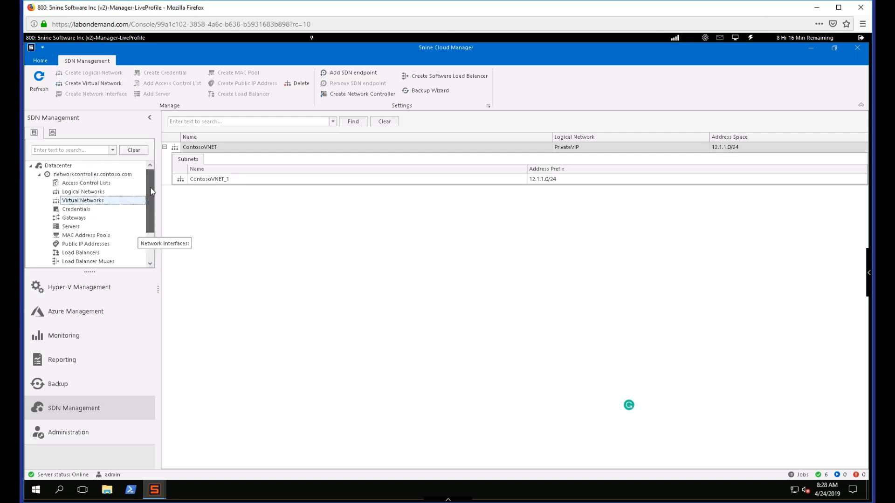
- View the virtual gateways of the network controller in SDN Management
left_click(153, 249)
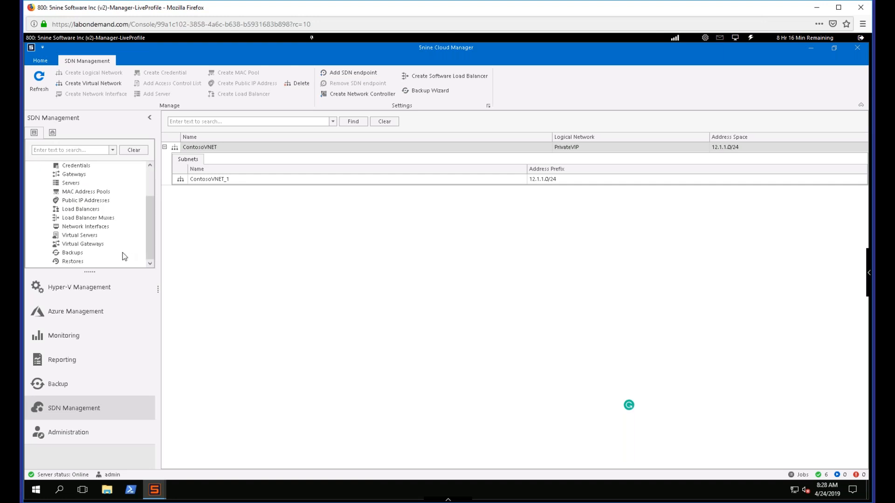
left_click(78, 245)
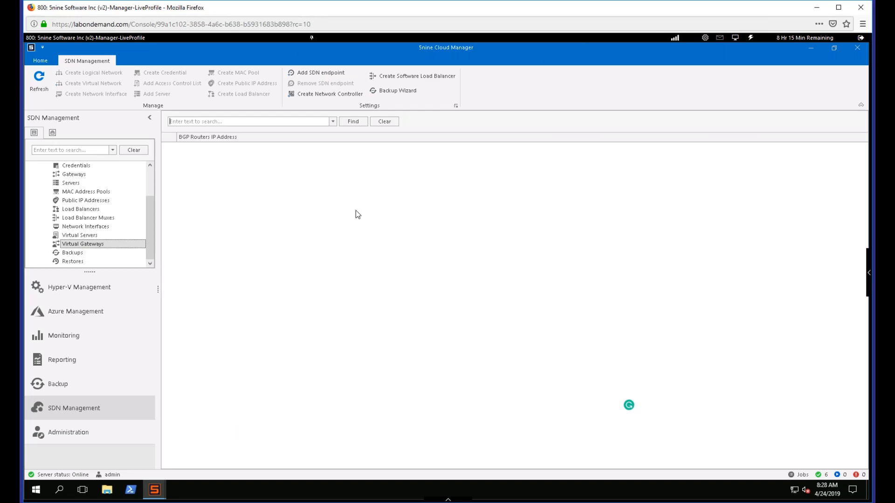
- Open Administration, restore the manager window from full screen, and move and resize it so the desktop shortcuts stay reachable
left_click(100, 442)
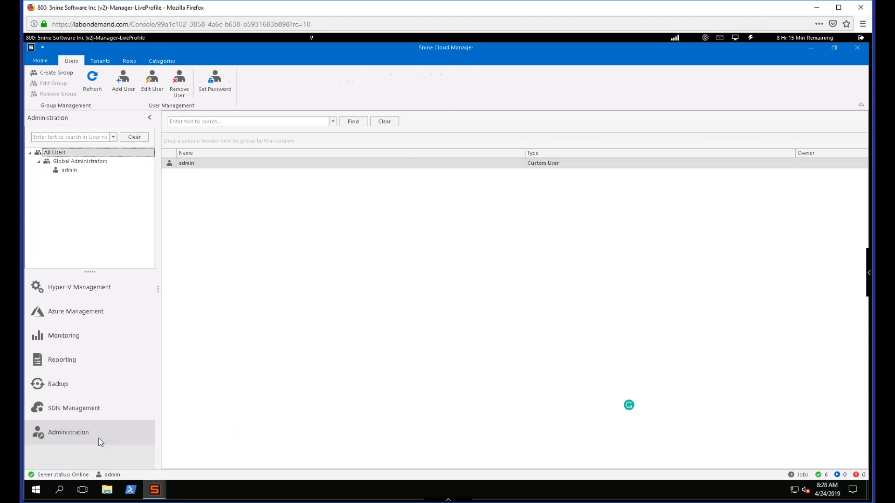
double_click(430, 45)
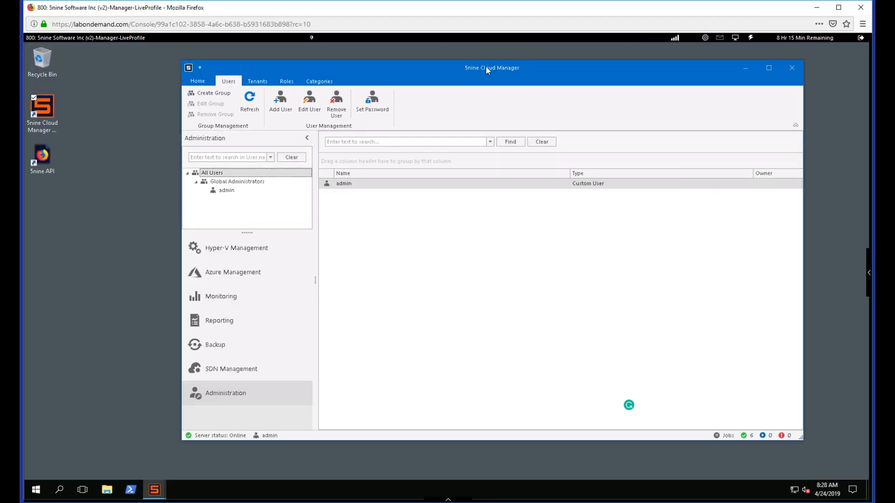
left_click_drag(483, 70, 485, 68)
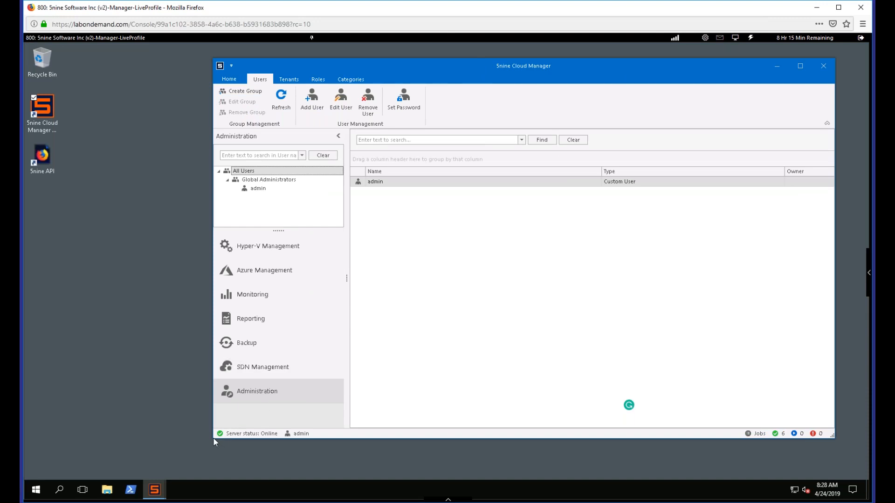
left_click_drag(214, 438, 138, 467)
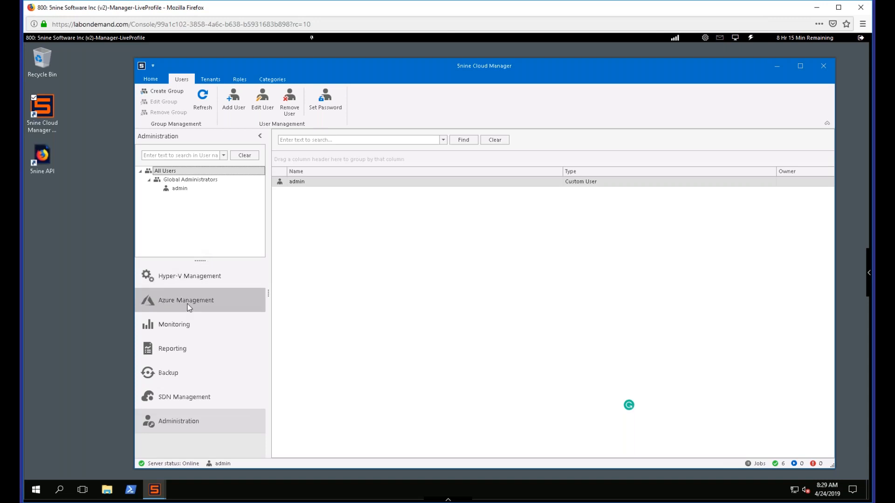
- Start a new role named "contoso dev team" and proceed to its permissions
left_click(242, 81)
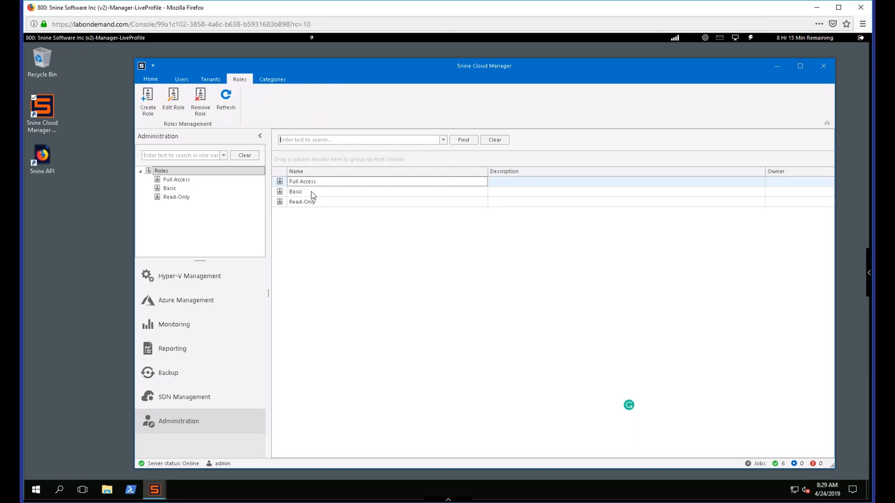
left_click(145, 107)
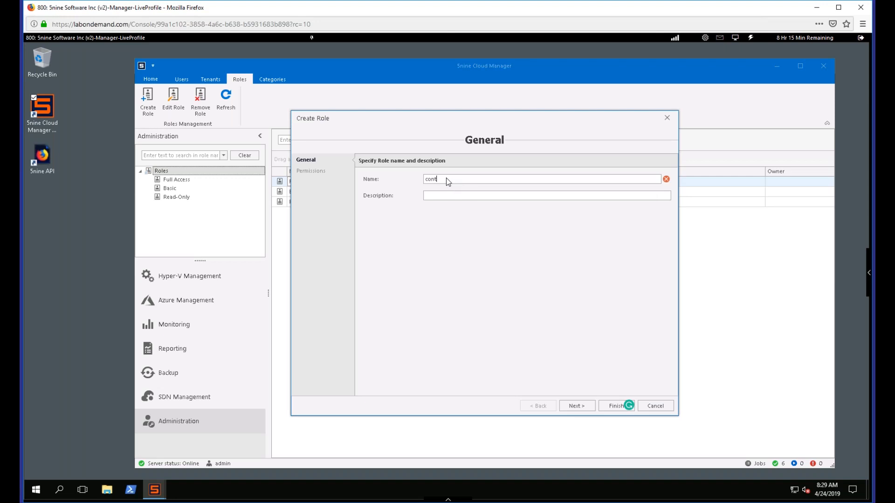
type("dev team")
left_click(580, 409)
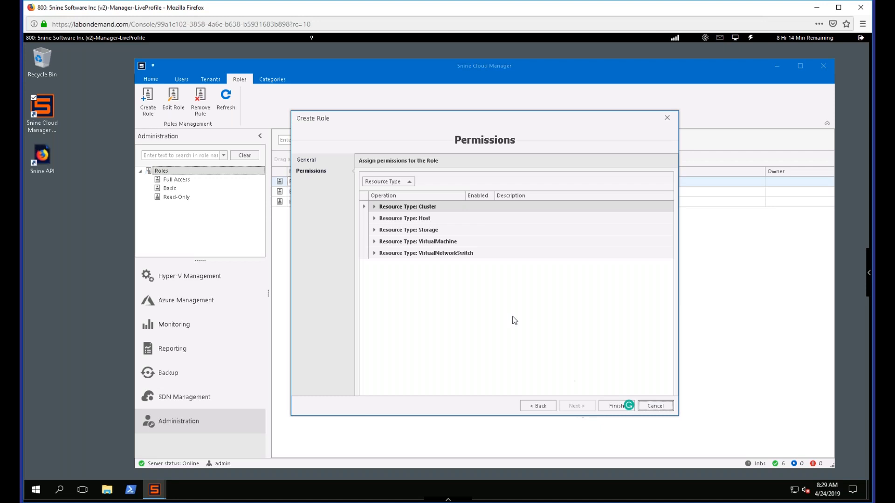
- Expand the Cluster, Host, Storage, VirtualMachine and VirtualNetworkSwitch permission groups and go through their operations down to the VirtualMachine ones
left_click(374, 253)
left_click(374, 230)
left_click(374, 218)
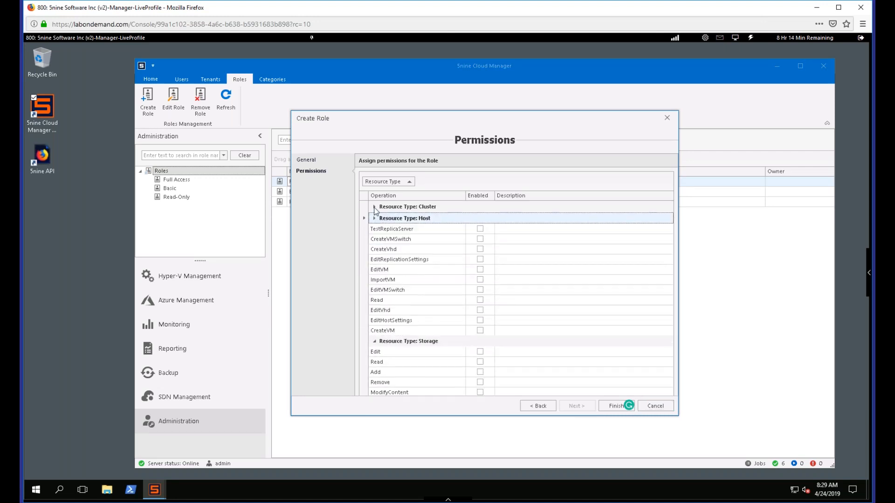
left_click(375, 206)
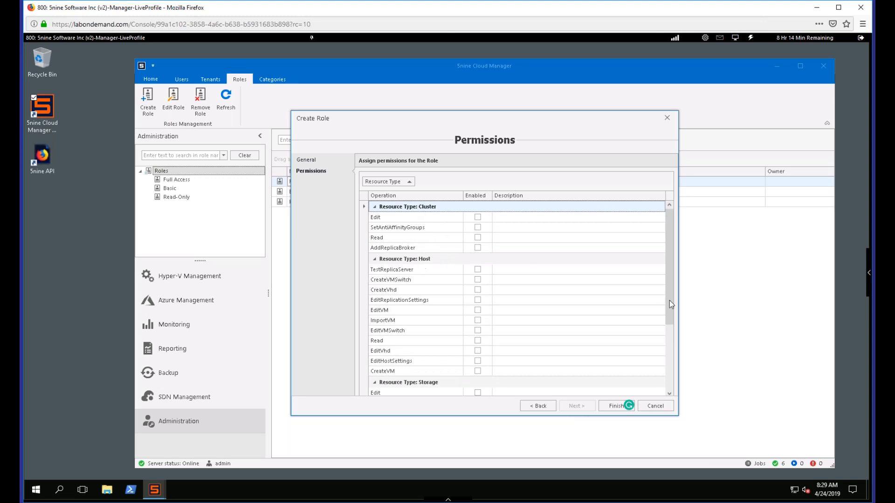
scroll(672, 336, "down", 3)
left_click(408, 364)
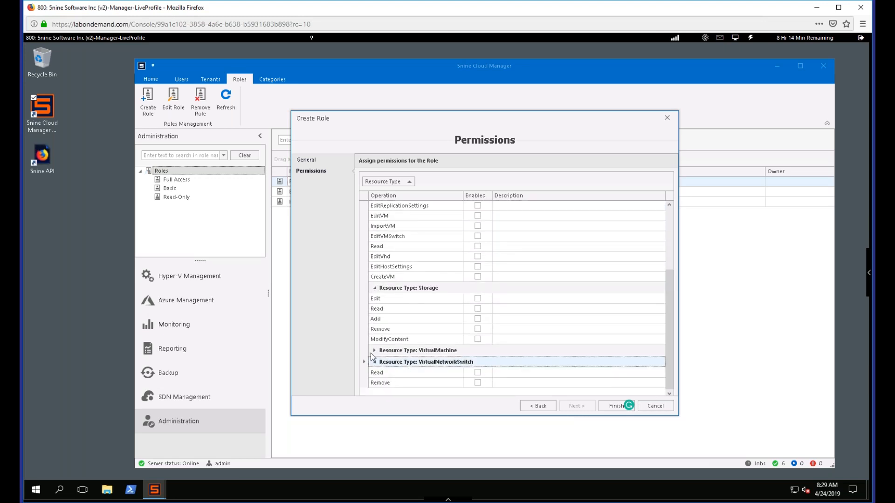
left_click(374, 351)
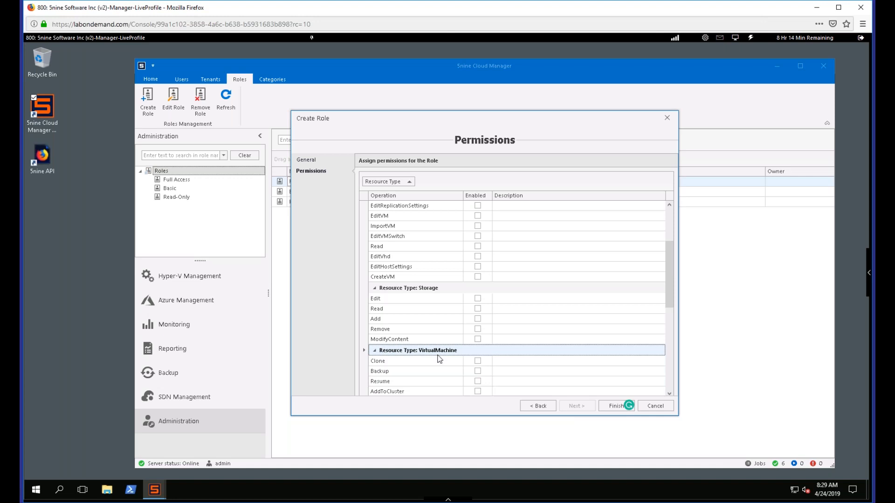
scroll(438, 334, "down", 4)
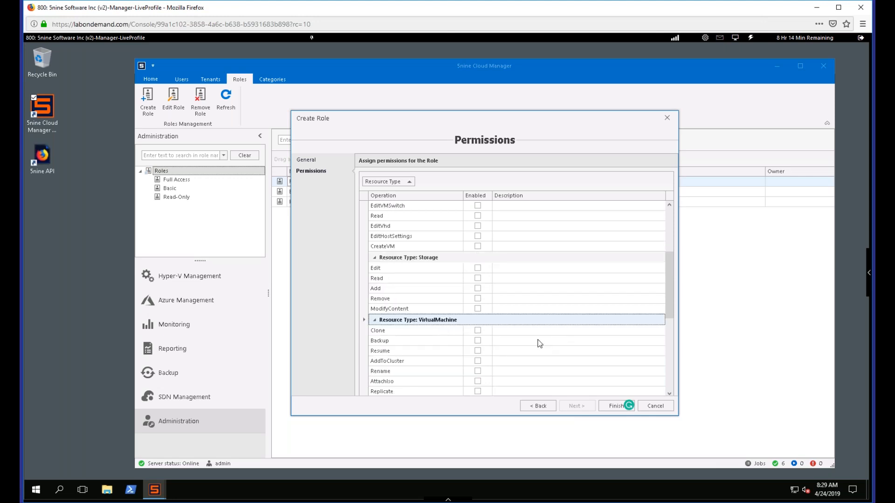
scroll(526, 340, "down", 3)
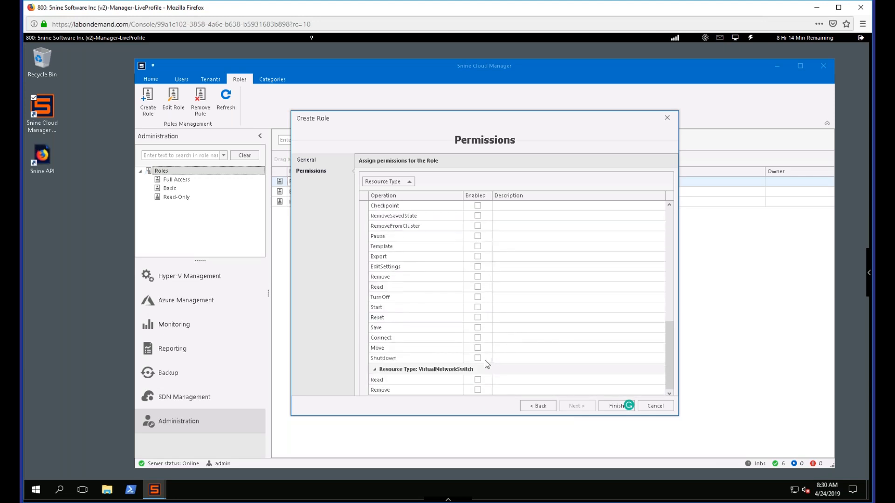
- Enable the VirtualMachine operations Read, Start, Save, Connect and Shutdown for the role, and finish creating it
left_click(479, 358)
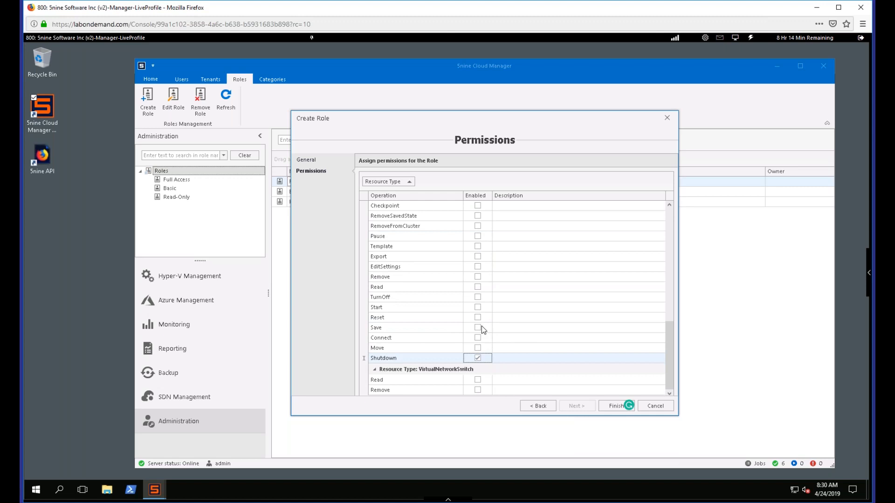
left_click(478, 326)
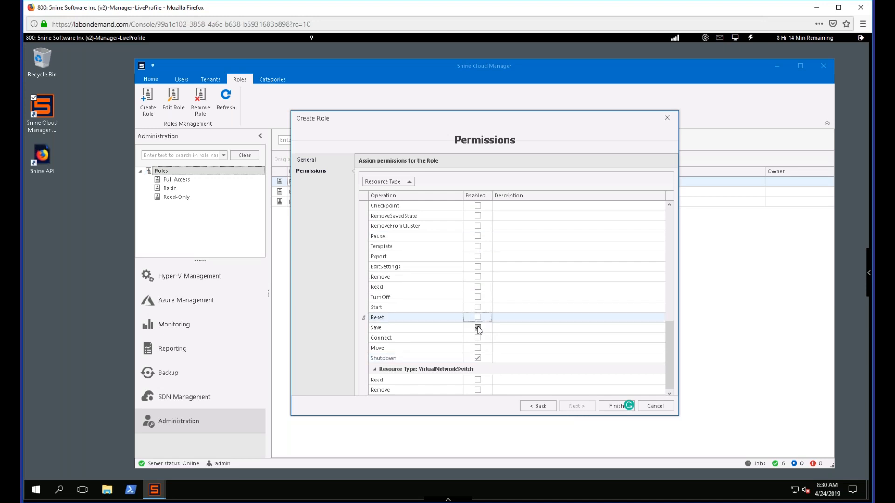
left_click(477, 288)
left_click(478, 287)
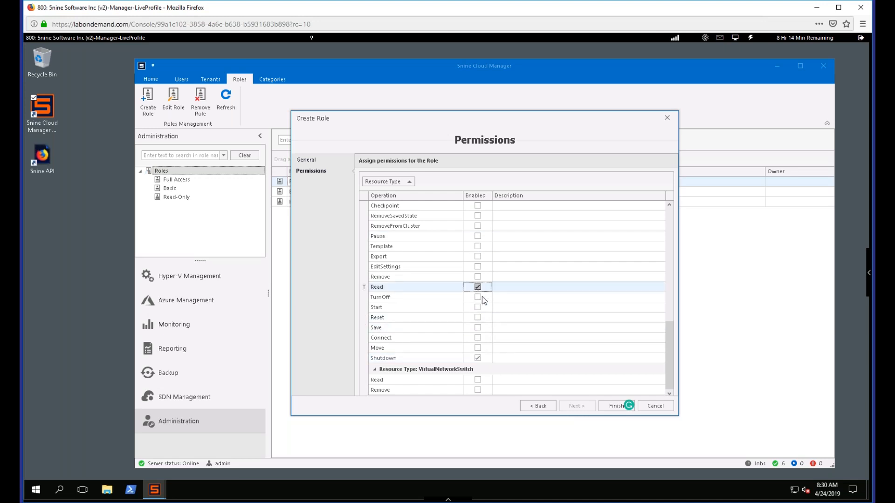
left_click(478, 307)
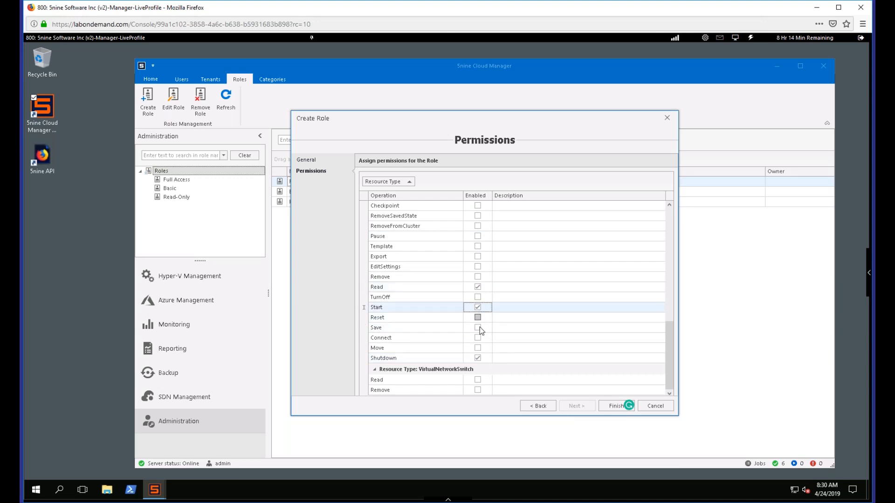
left_click(479, 328)
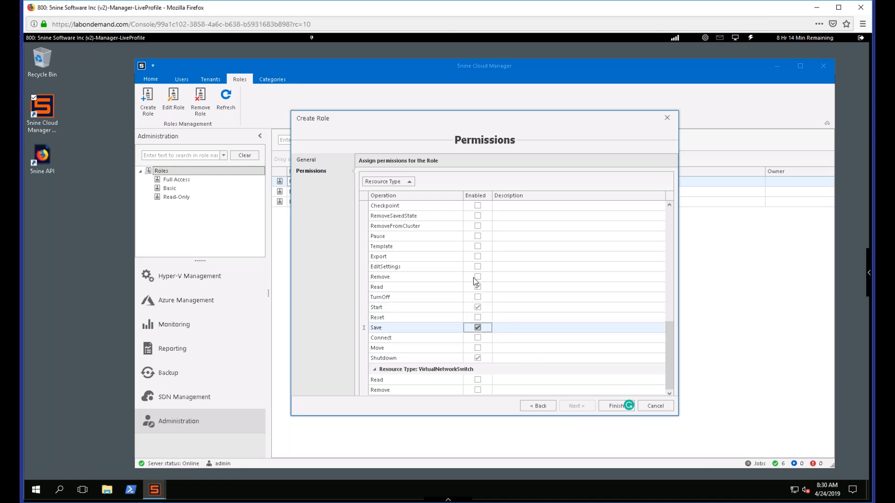
left_click(478, 338)
left_click(603, 408)
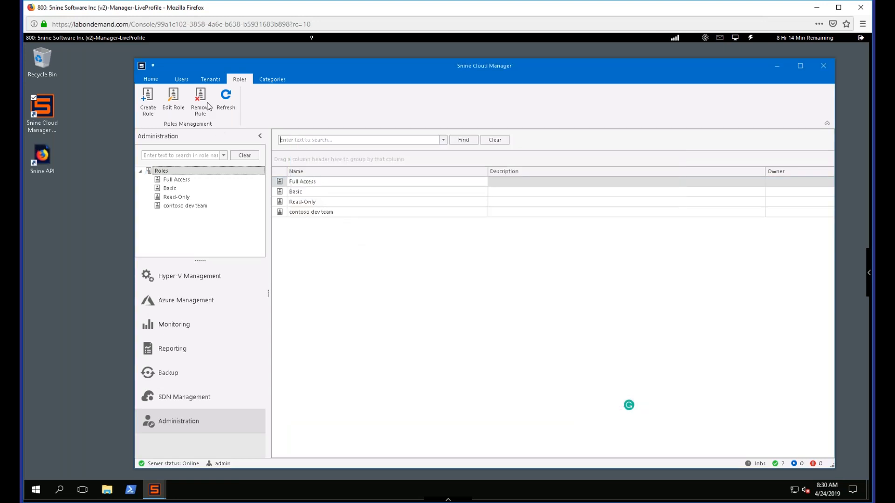
- Add an enabled custom user, enter the user name, fill in and confirm the account password, and proceed to resources and roles
left_click(181, 80)
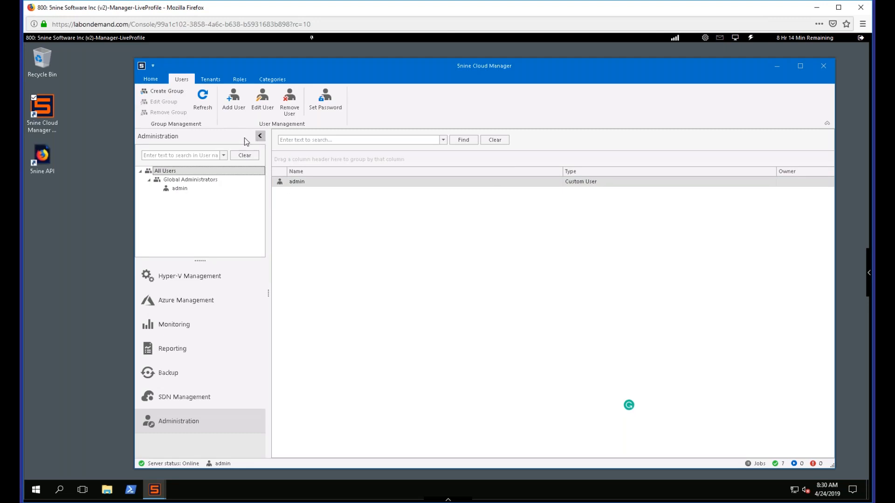
left_click(236, 106)
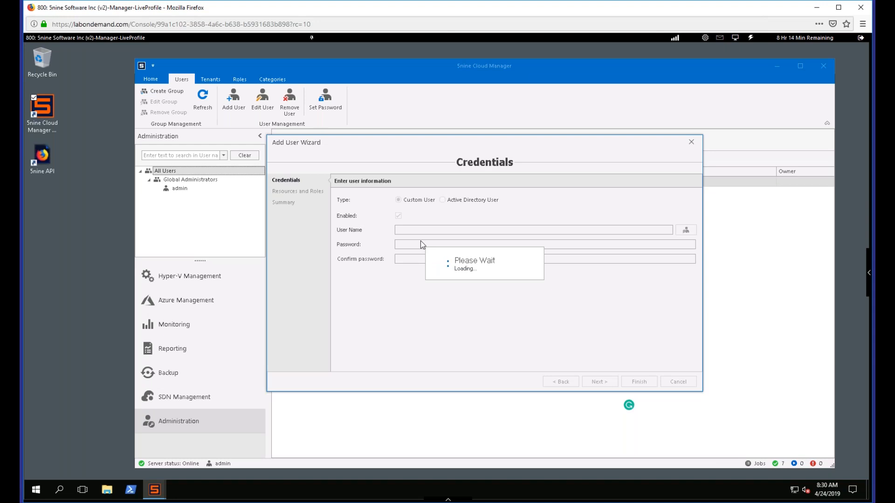
left_click(413, 231)
type("jo")
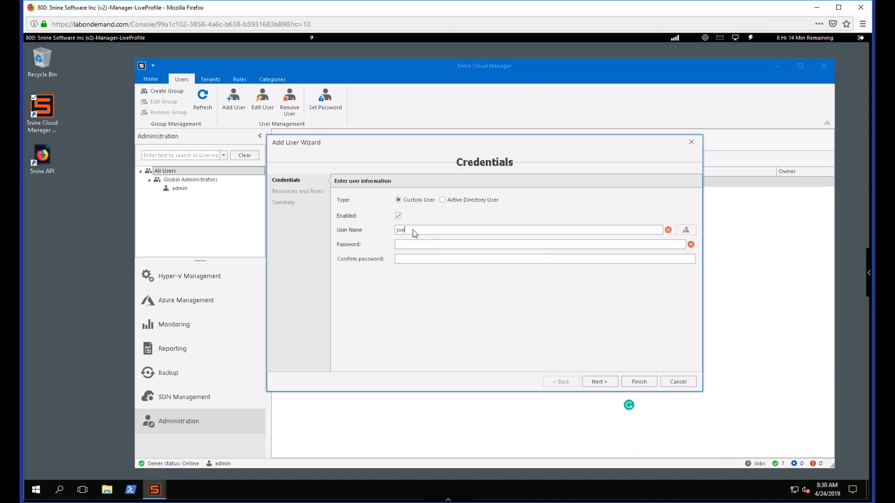
type("e")
key("Tab")
type("••••")
key("Tab")
type("••••")
left_click(598, 383)
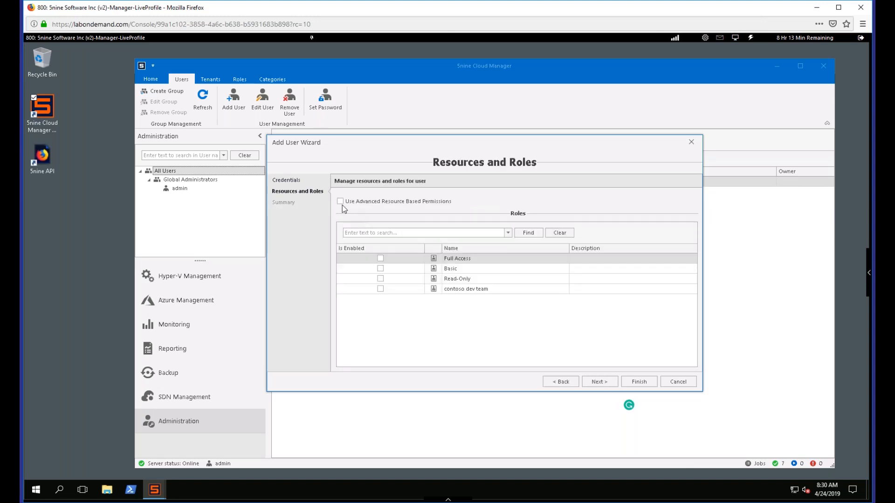
- Use advanced resource based permissions to assign the contoso dev team role on VM-NanoServer (NODE2) and VM-SQL, and finish adding the user
left_click(340, 201)
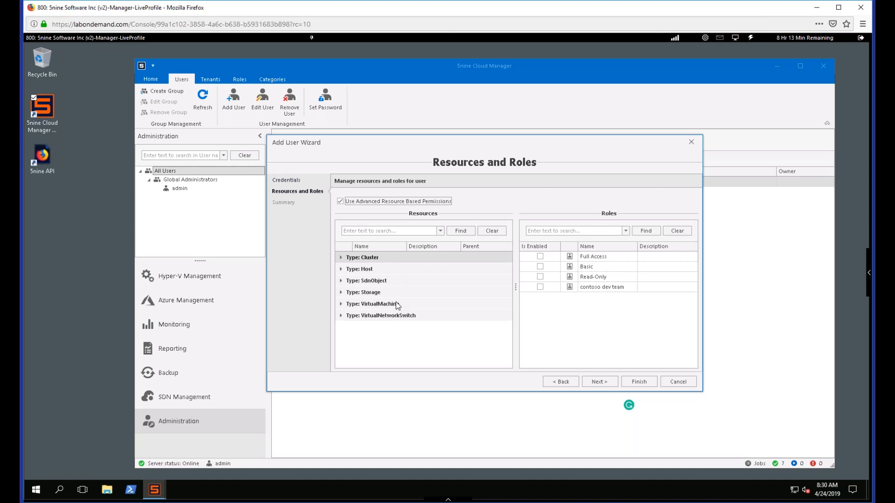
left_click(341, 258)
left_click(340, 270)
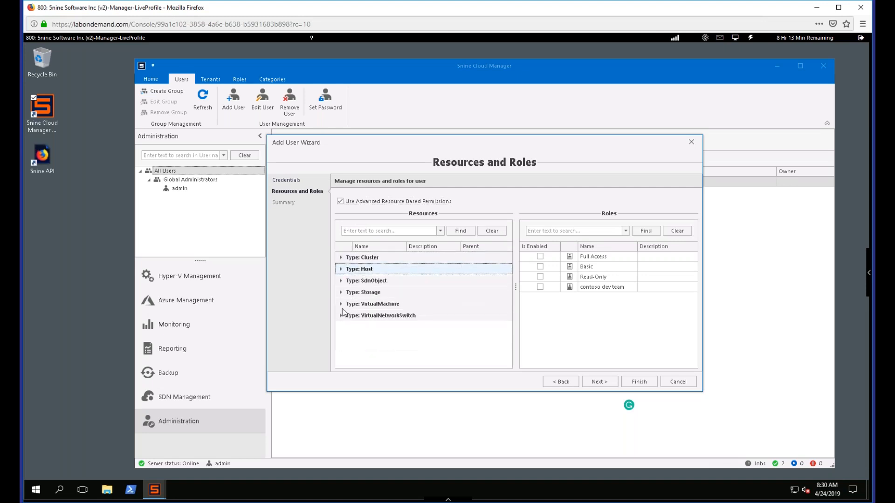
left_click(341, 306)
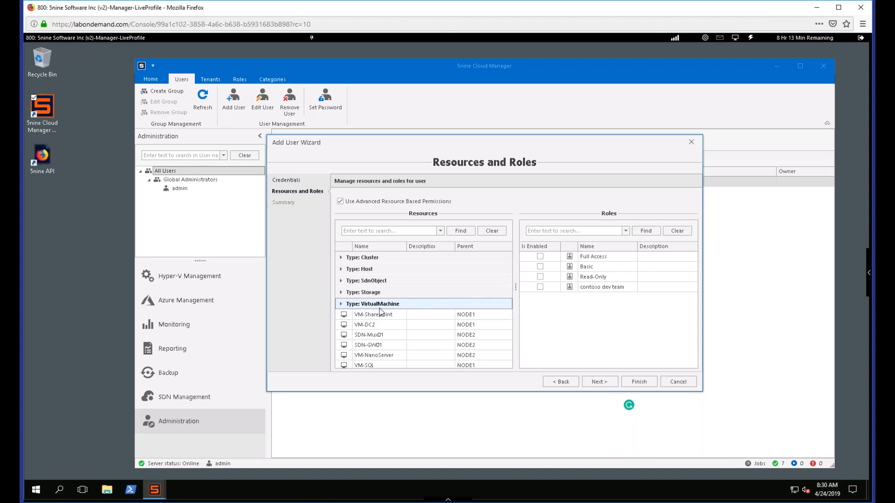
scroll(340, 308, "down", 3)
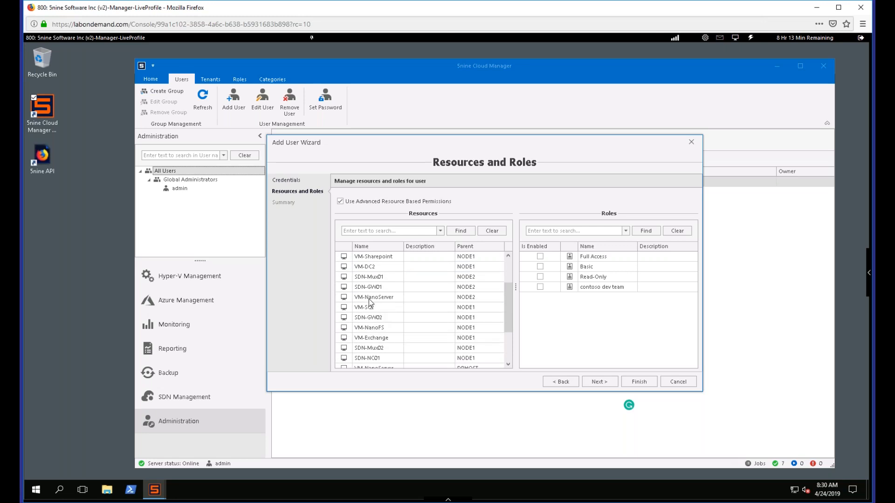
left_click(372, 298)
left_click(378, 310)
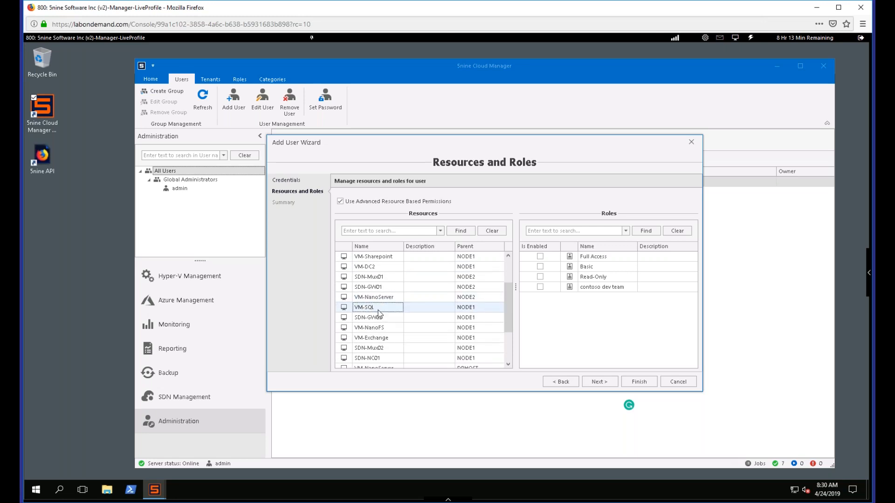
left_click(361, 300, "ctrl")
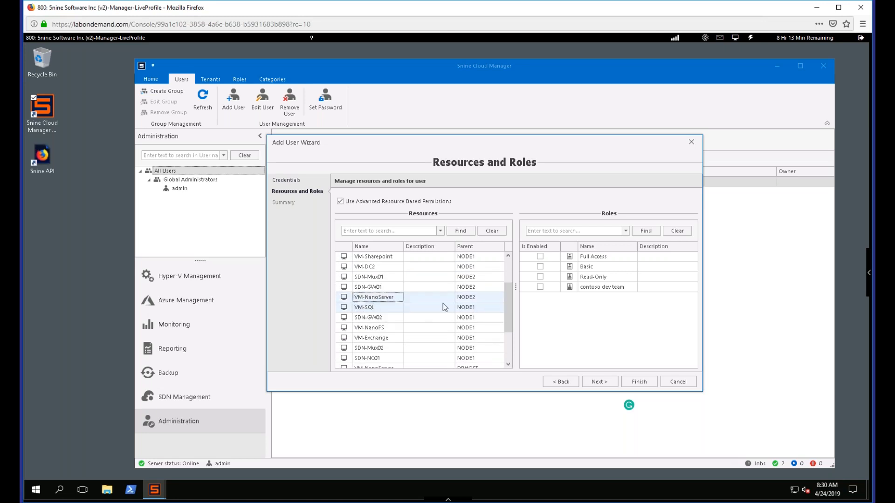
left_click(540, 287)
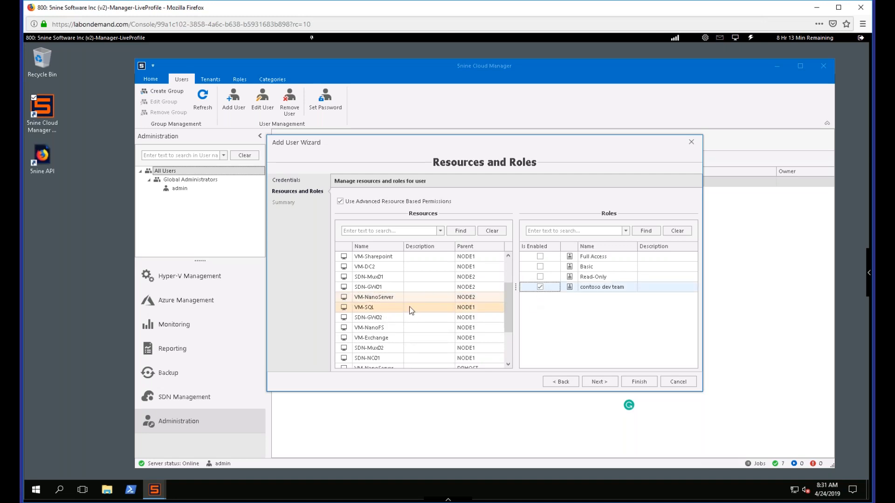
left_click(640, 386)
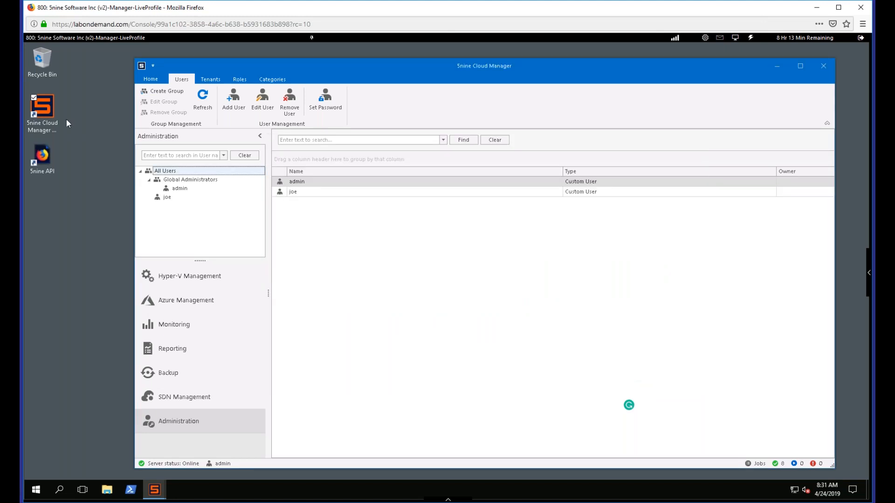
- Start a second 5nine Cloud Manager session and sign in as the new custom user, entering the login and account password
left_click(106, 195)
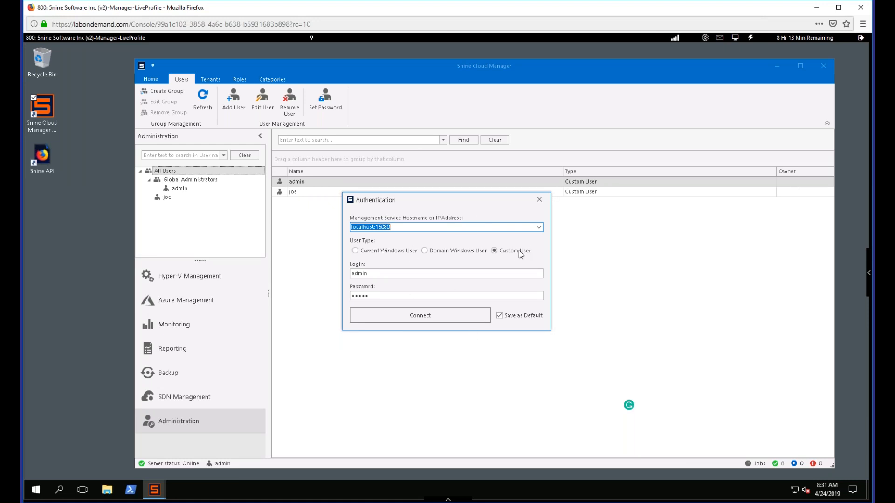
double_click(381, 274)
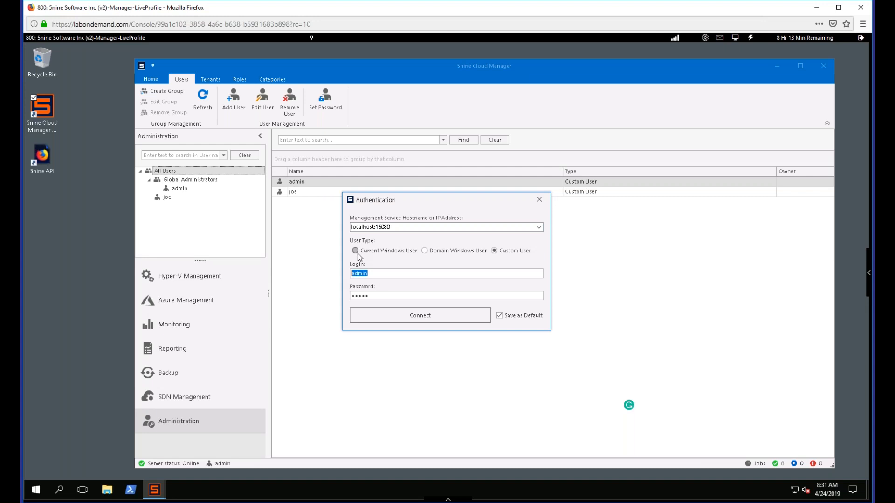
type("joe")
key("Tab")
type("••••")
left_click(408, 322)
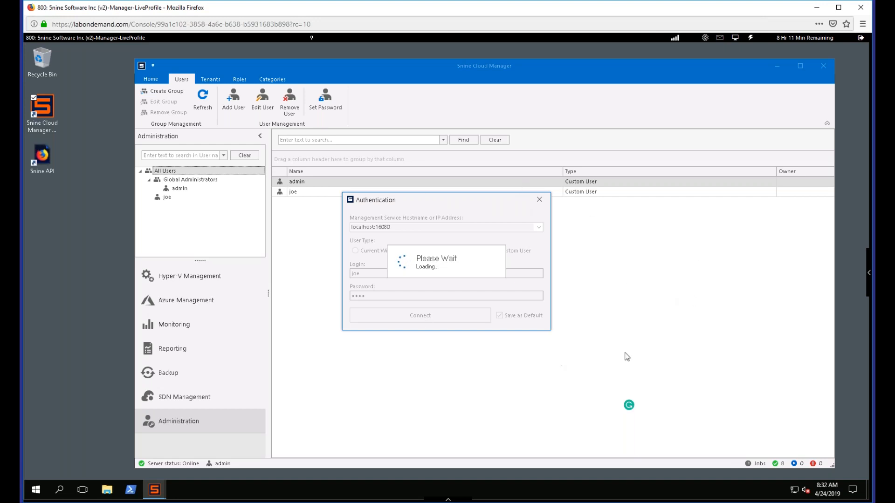
left_click(868, 283)
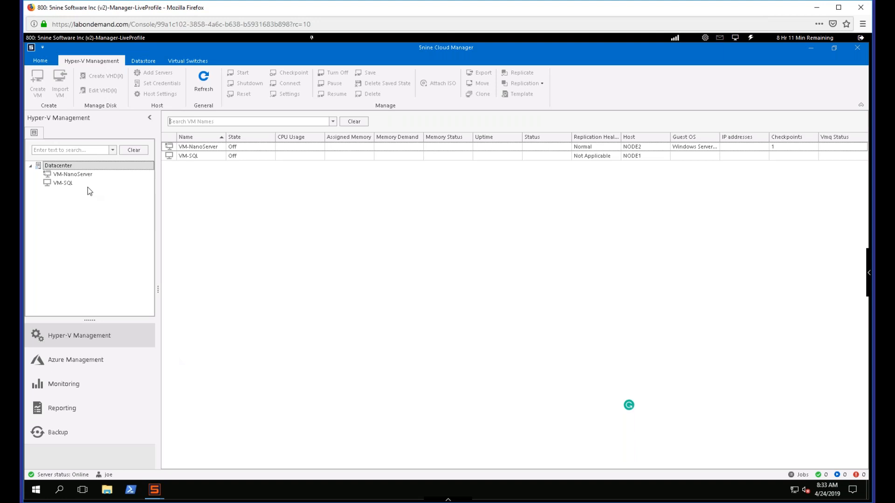
- Check which operations the restricted user has on VM-SQL, and restore and move that session's window so the administrator's session shows behind it
right_click(227, 160)
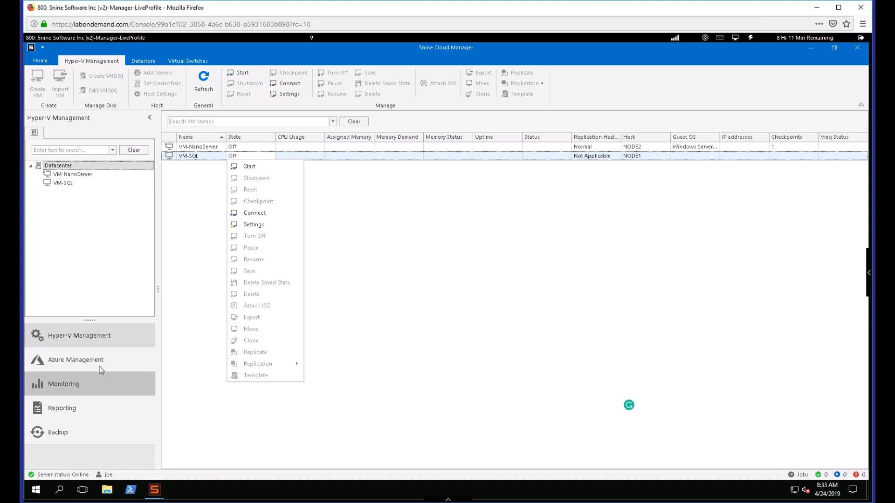
left_click(449, 268)
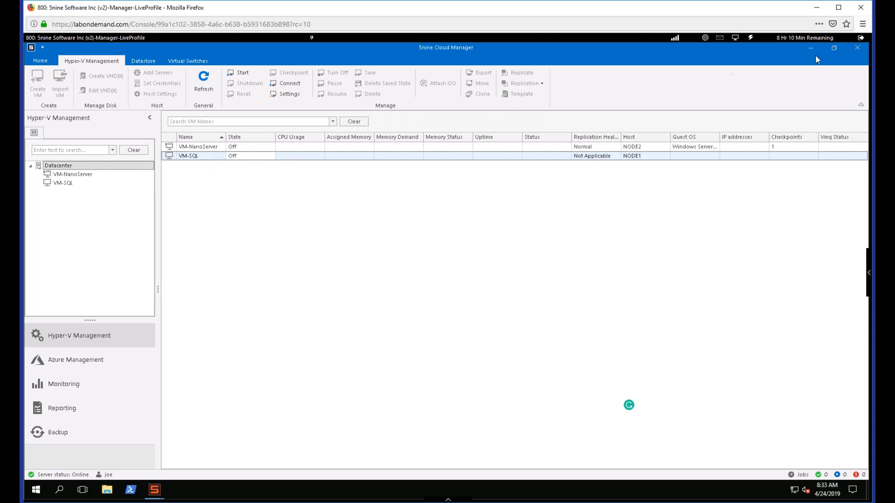
left_click(835, 48)
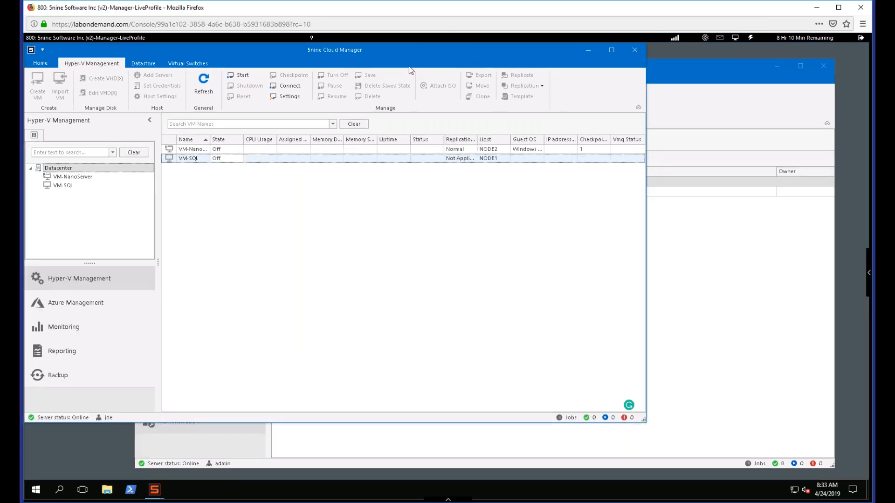
left_click_drag(400, 52, 473, 68)
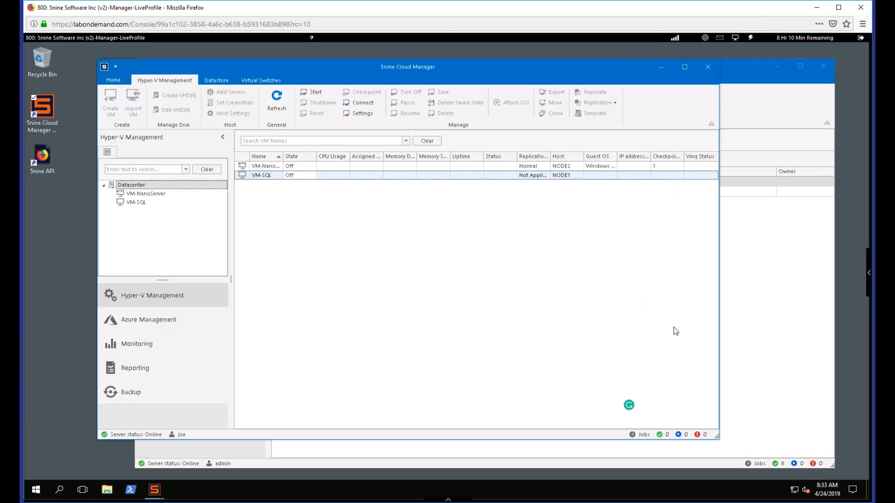
- Review the refreshed job history in the administrator's session, select the Replicate Virtual Machine job, and close the history
left_click(758, 465)
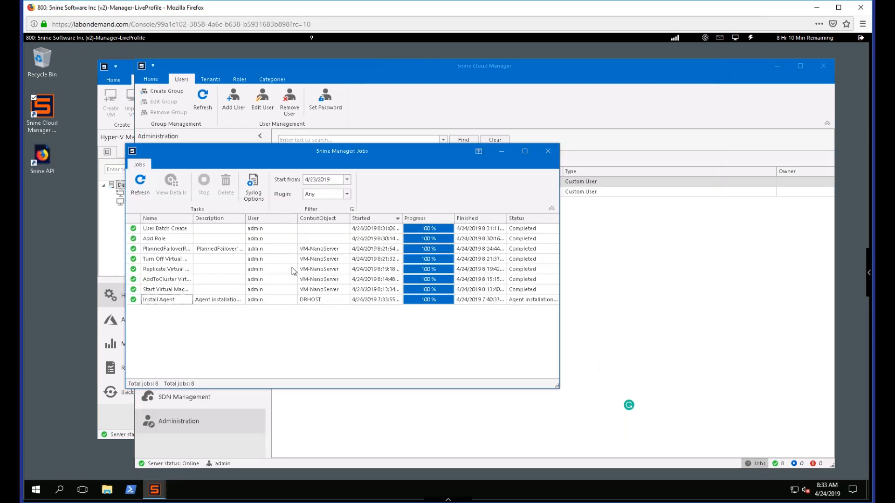
left_click(141, 184)
left_click(480, 269)
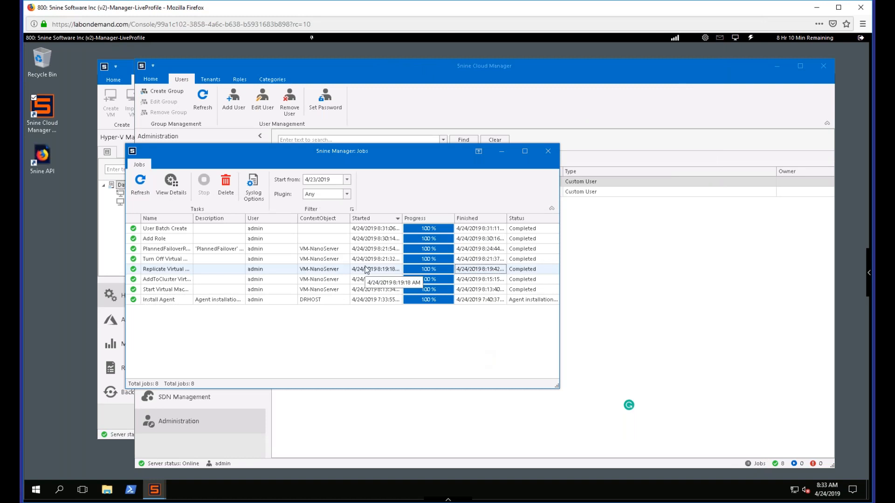
left_click(553, 154)
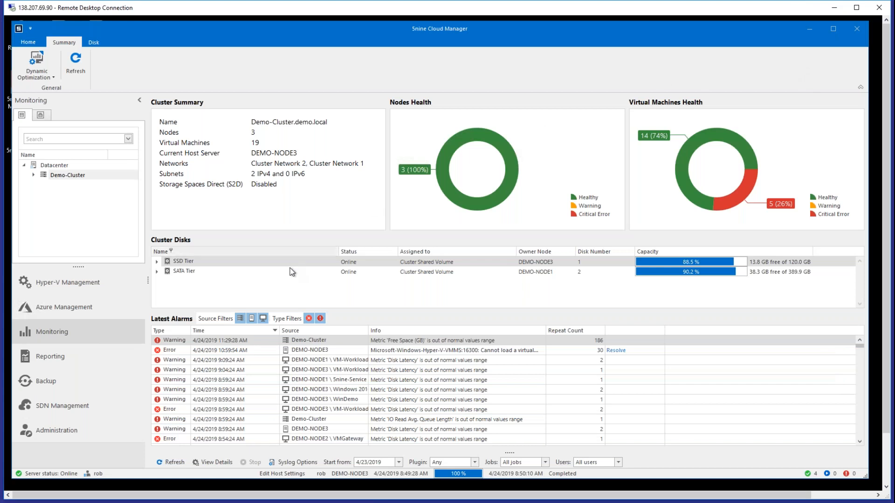
- Switch to the remote demo cluster's Hyper-V Management and review the operations available for the Windows 2016 Desktop VM and the DEMO-NODE1 host
left_click(110, 291)
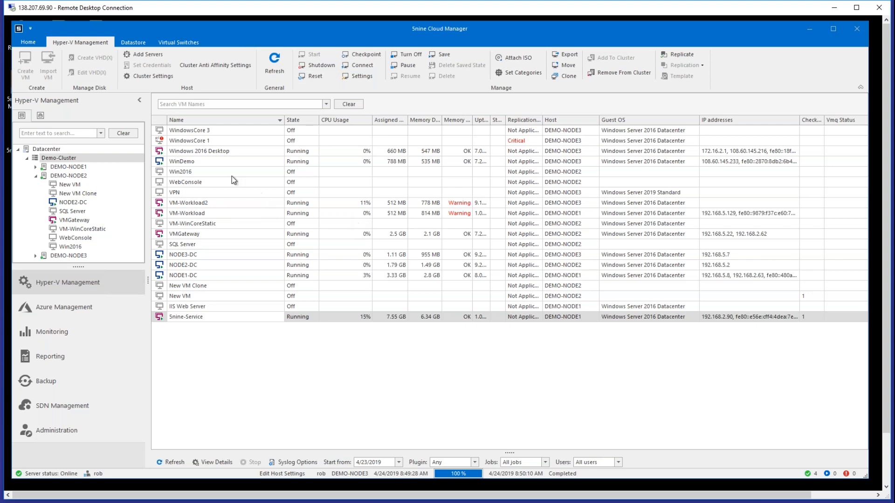
right_click(204, 157)
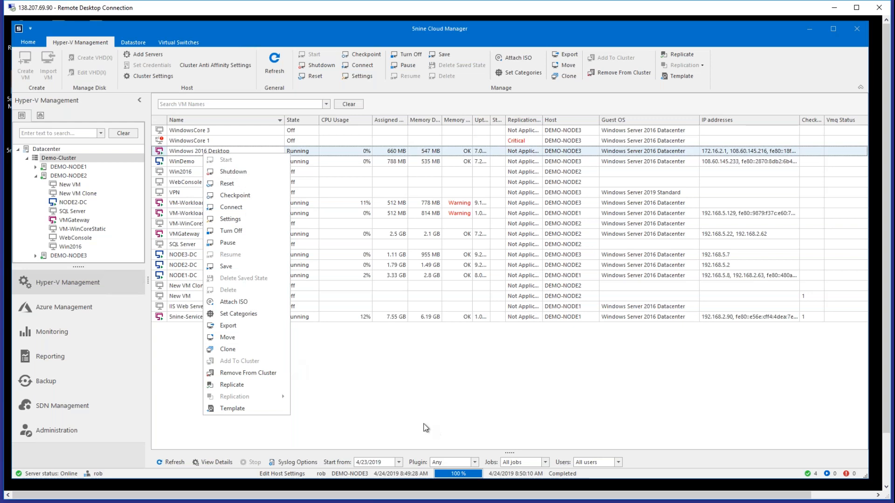
left_click(441, 422)
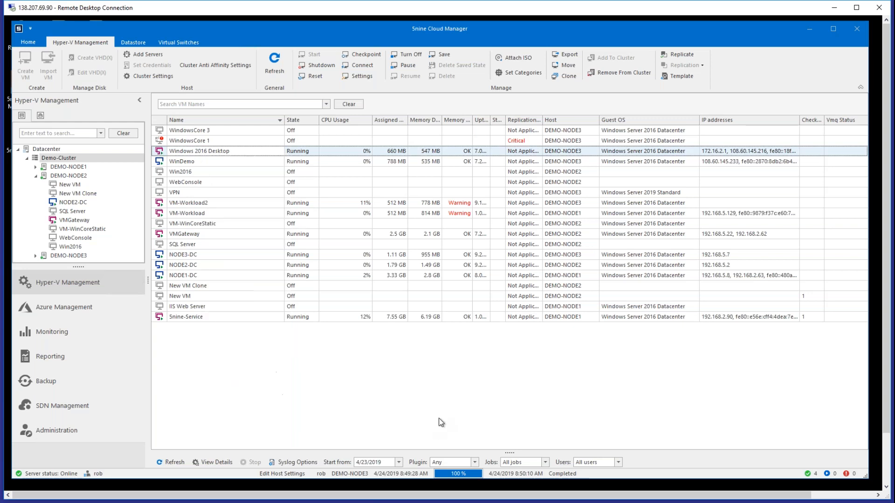
right_click(89, 169)
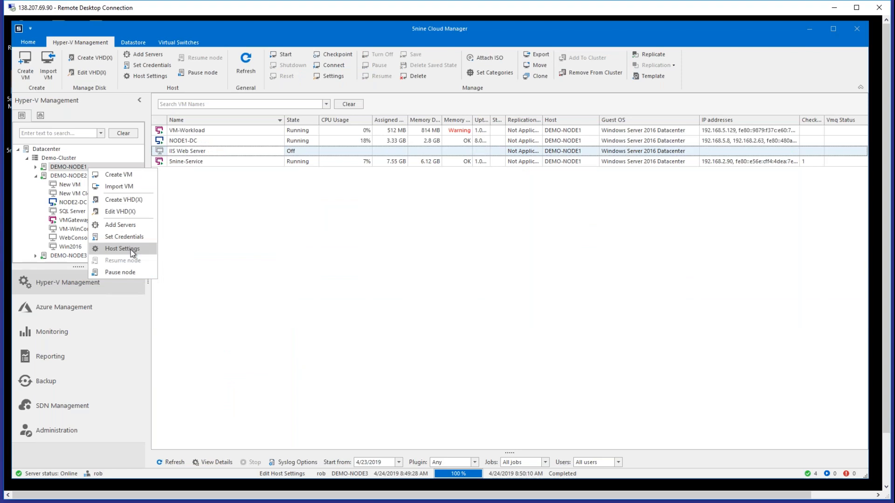
left_click(256, 211)
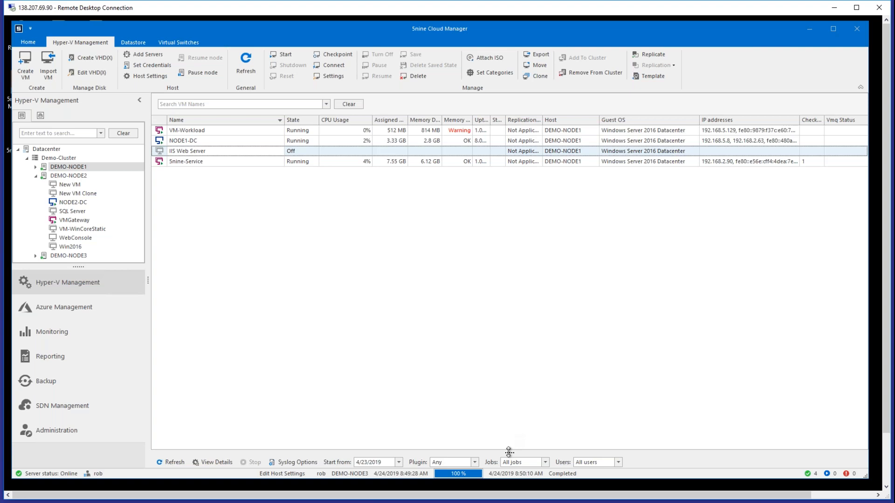
- Reveal the job log below the VM list and turn off VM-Workload on DEMO-NODE1
mouse_move(509, 453)
left_mouse_down()
mouse_move(509, 464)
mouse_move(510, 427)
left_mouse_up()
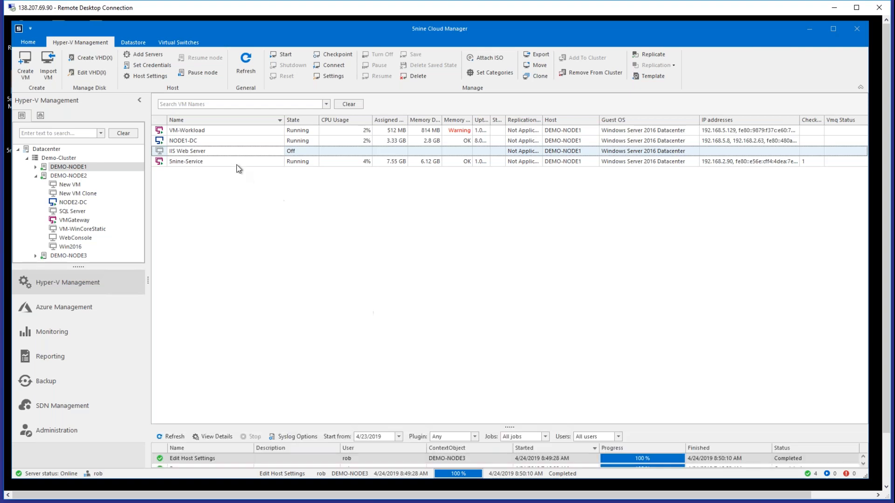
right_click(229, 131)
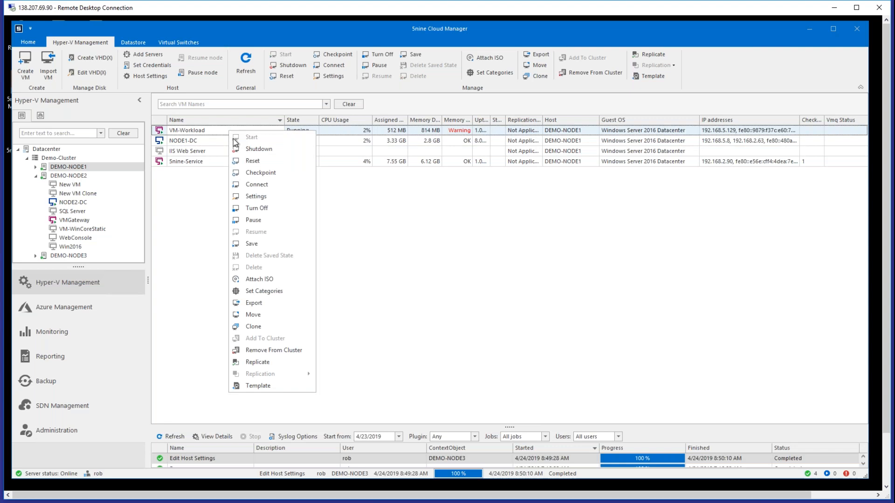
left_click(257, 208)
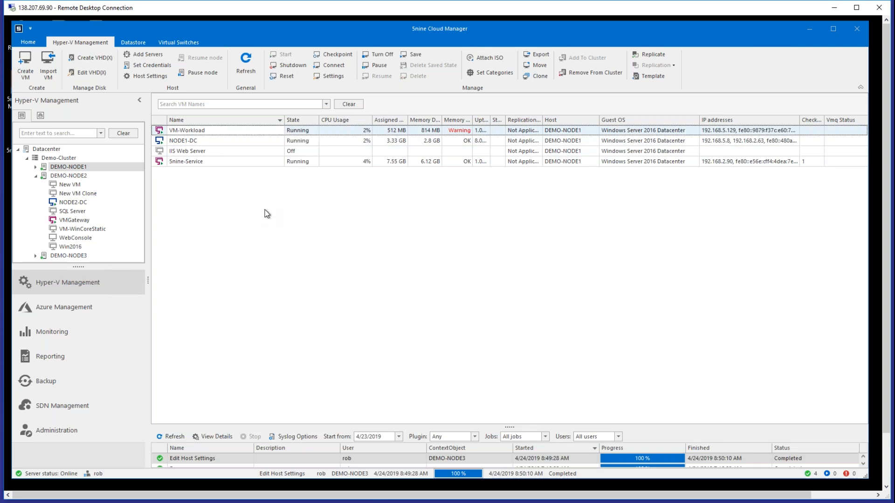
left_click(416, 270)
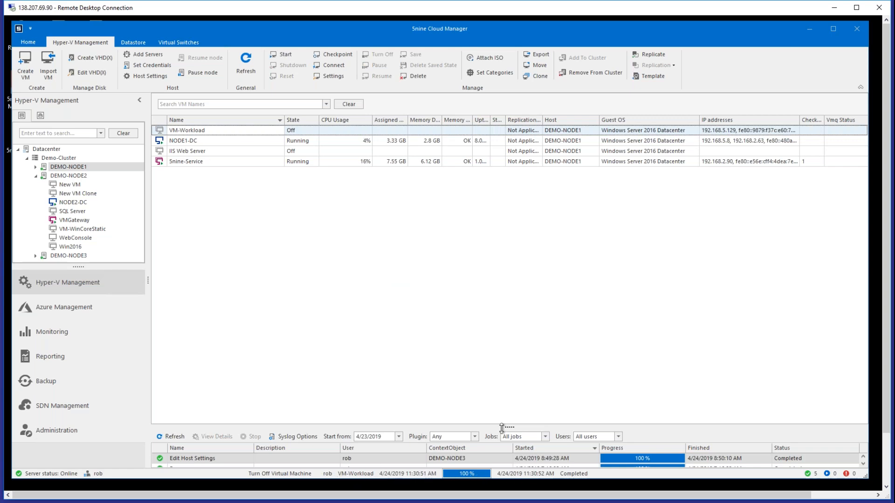
- Enlarge the job log and look over the Syslog options and the start date filter, leaving both unchanged
left_click_drag(509, 427, 500, 282)
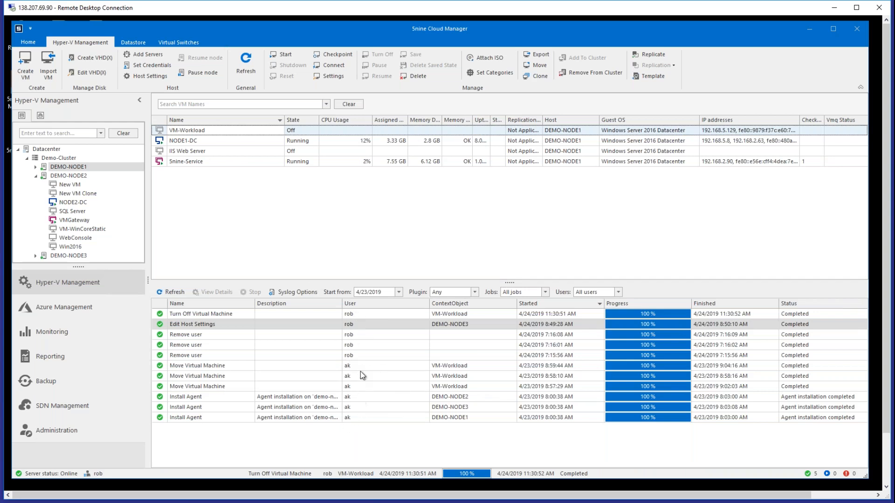
left_click(288, 292)
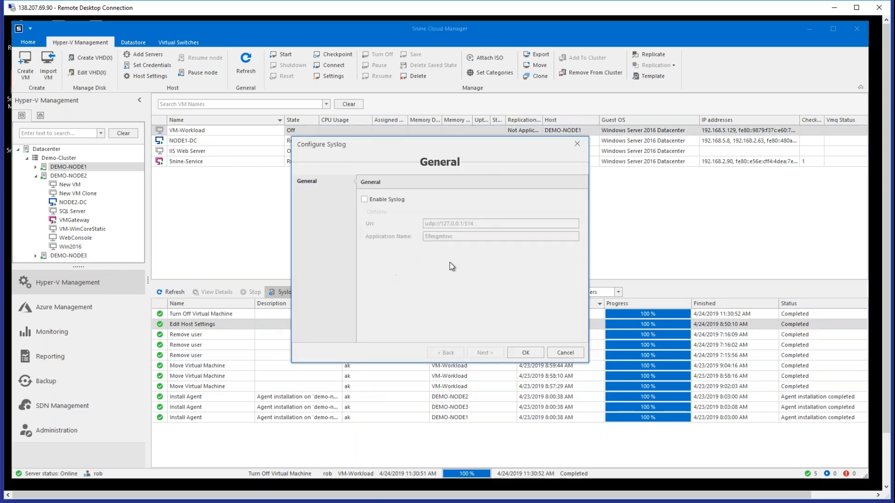
left_click(565, 353)
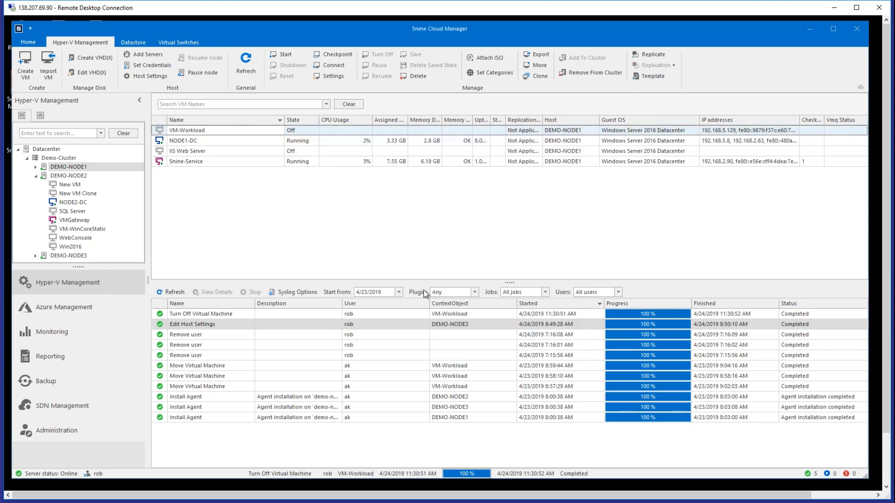
left_click(402, 293)
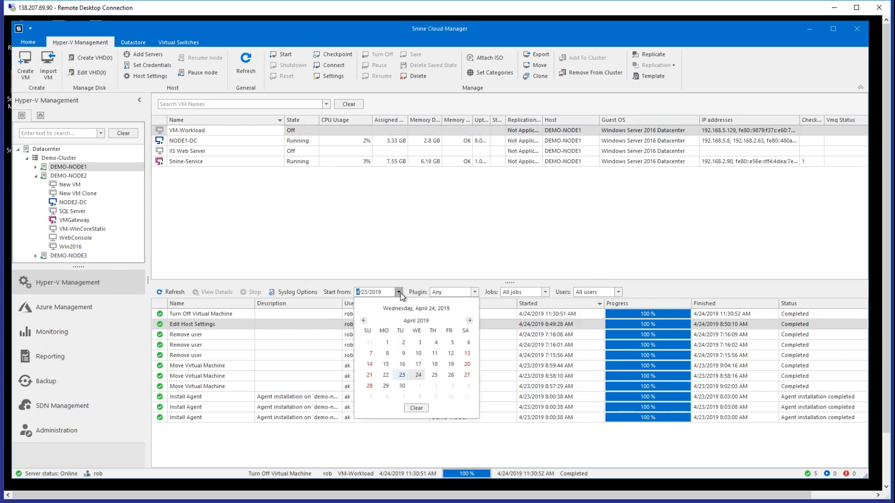
left_click(678, 297)
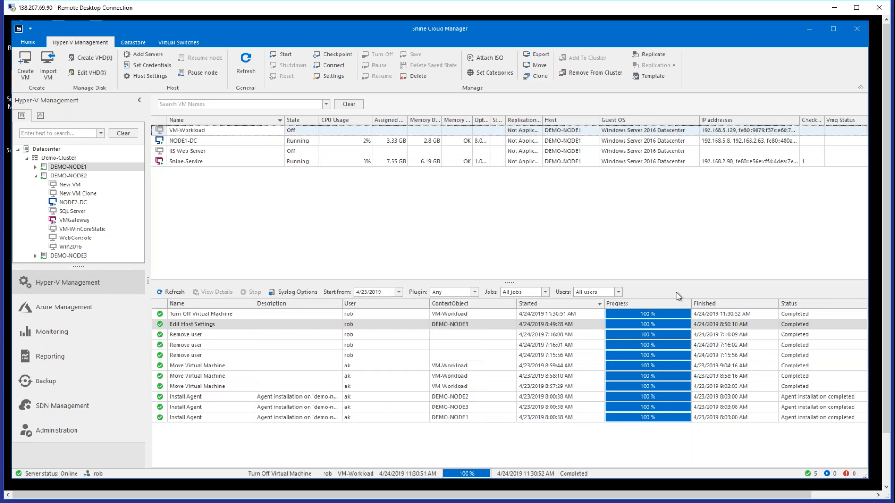
- Collapse the job log and reopen it at a medium height beneath the VM list
left_click_drag(510, 283, 522, 461)
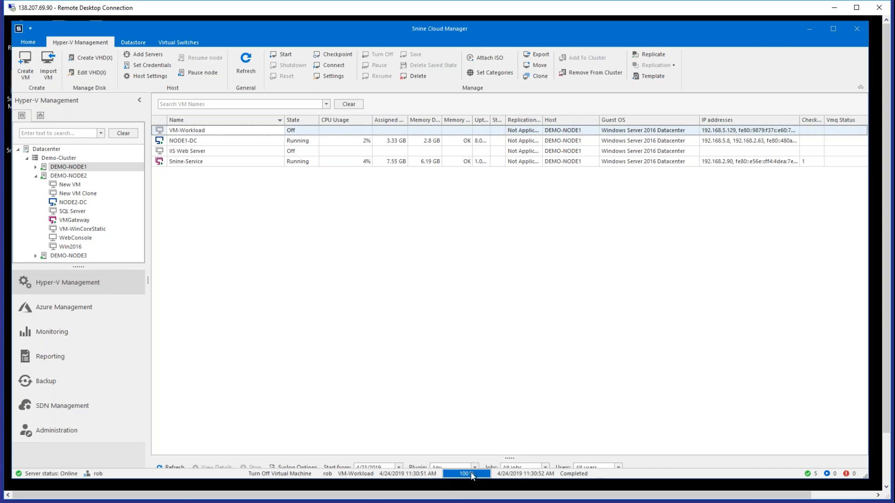
left_click_drag(507, 456, 507, 368)
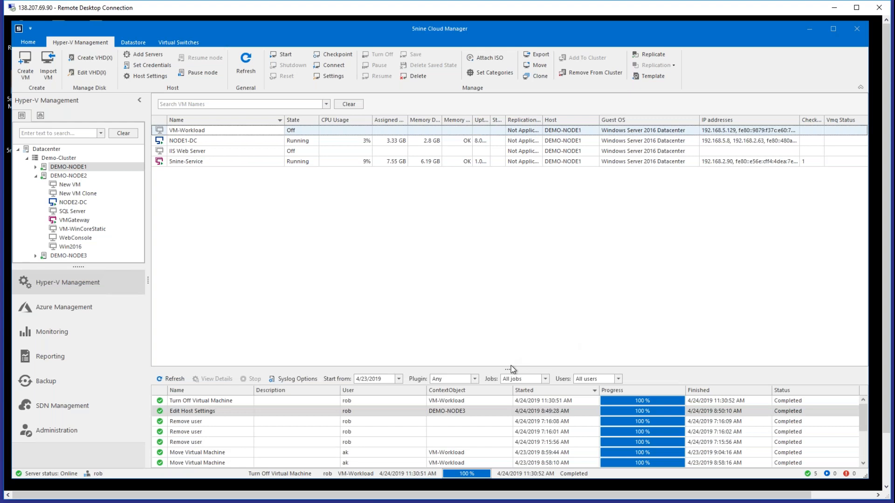
mouse_move(510, 368)
left_mouse_down()
mouse_move(510, 459)
mouse_move(510, 336)
left_mouse_up()
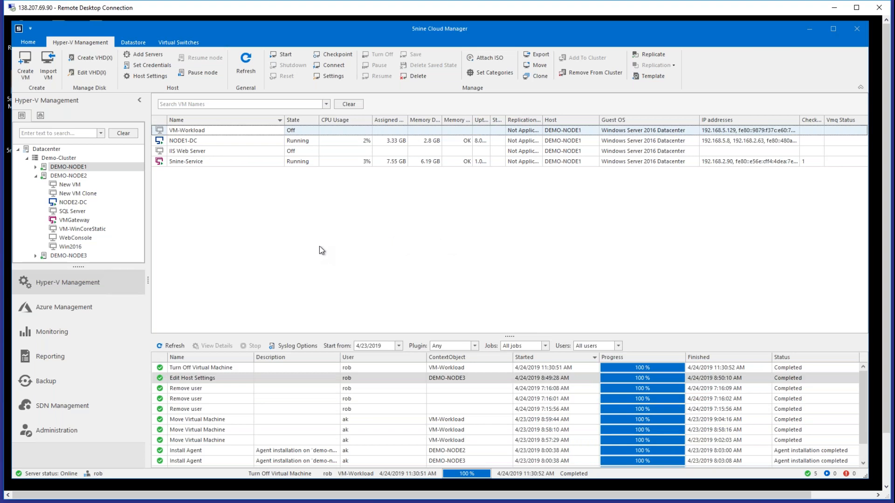
- View the Azure VMs of the Visual Studio Enterprise – MPN and Pay-As-You-Go subscriptions, and open the details of EndpointVM2
left_click(114, 305)
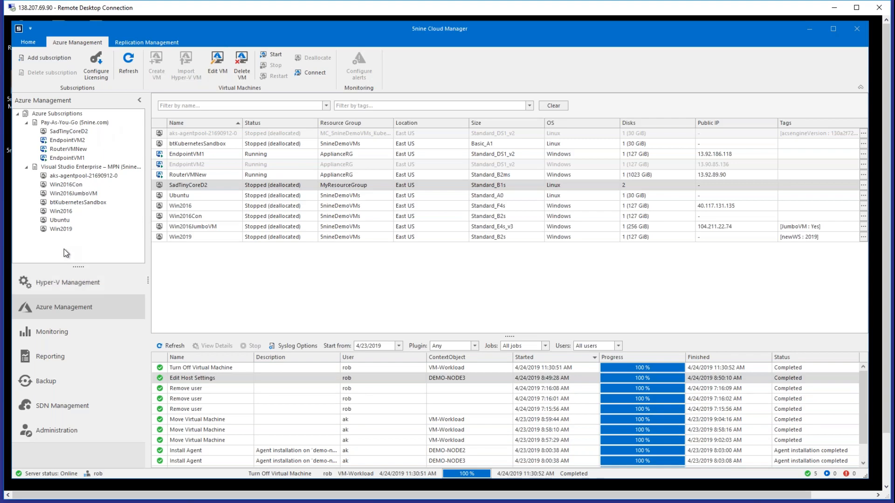
left_click(80, 167)
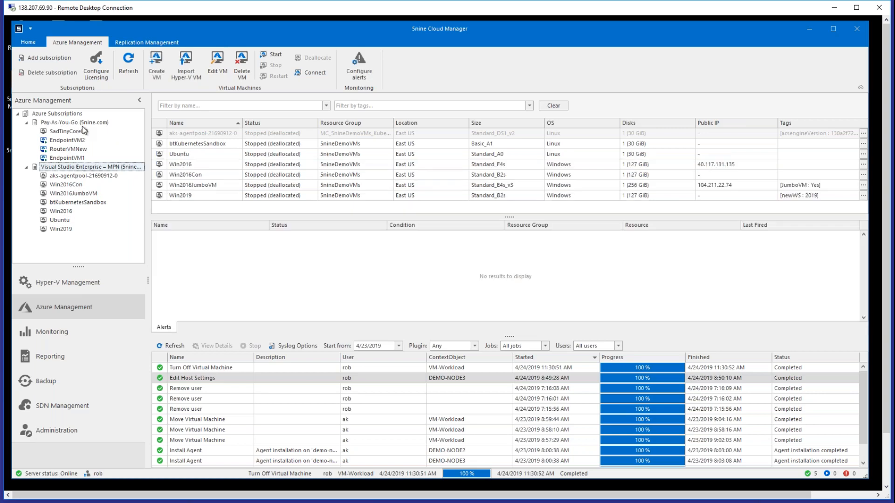
left_click(82, 124)
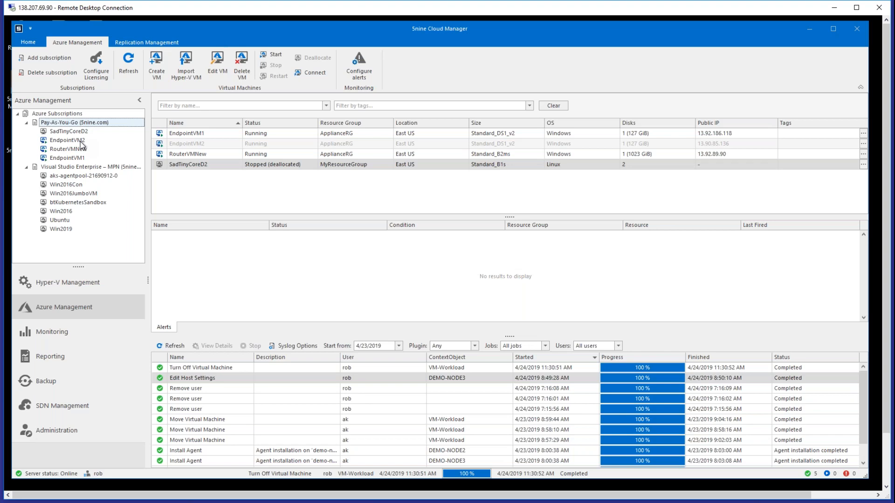
left_click(80, 141)
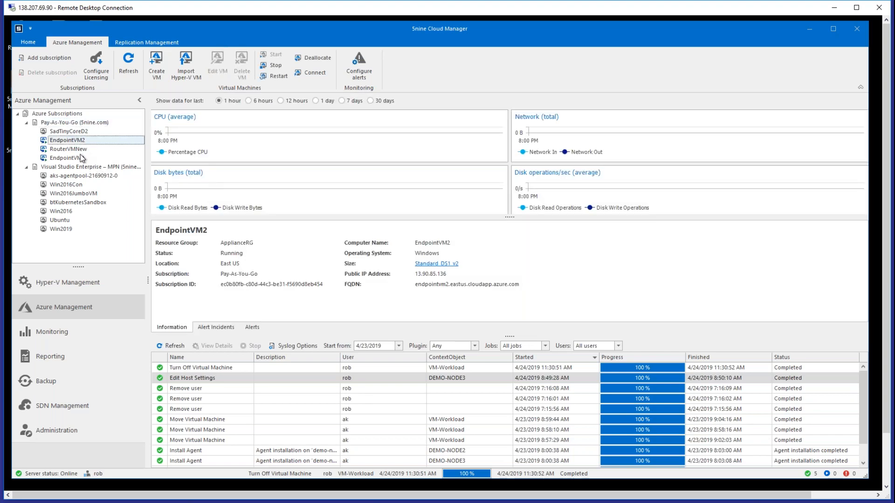
- View the Hyper-V summary of VMGateway on DEMO-NODE2 and return to the Azure metrics of EndpointVM2
left_click(90, 283)
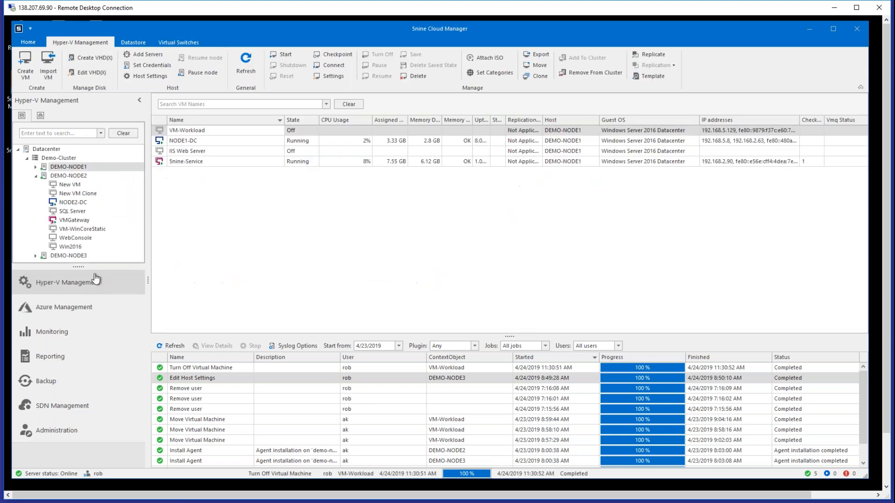
left_click(76, 222)
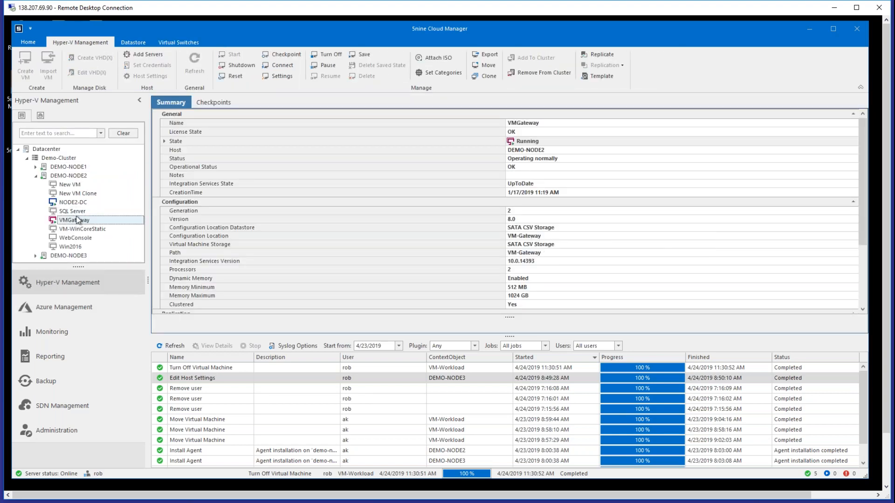
left_click(90, 310)
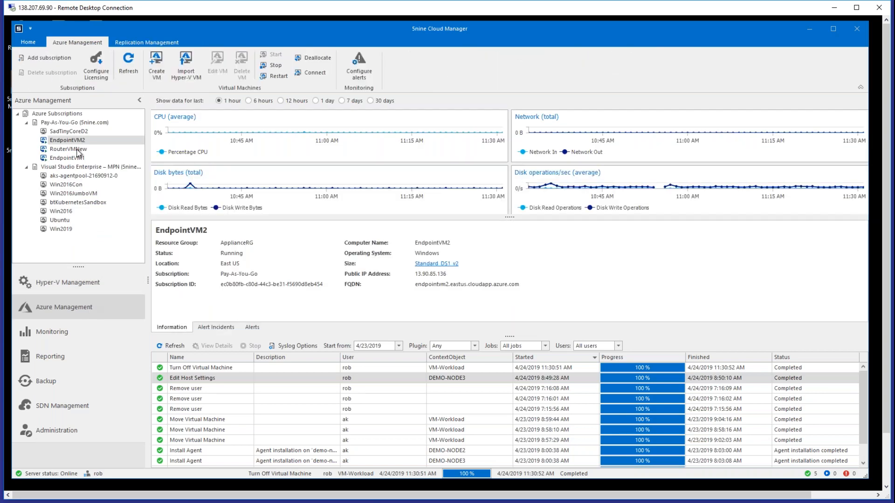
- View the categories in Administration, examine the AzureSubscription and AzureVirtualMachine permissions offered for a new role, and cancel the role creation
left_click(85, 433)
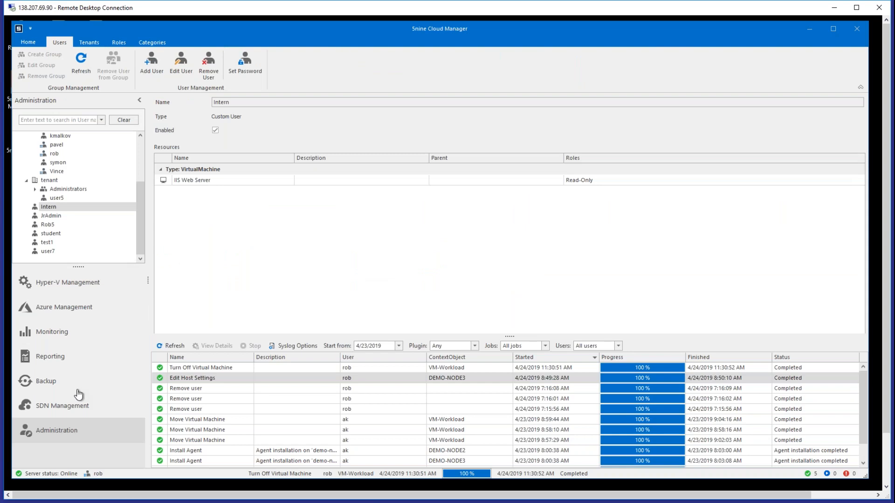
left_click(149, 42)
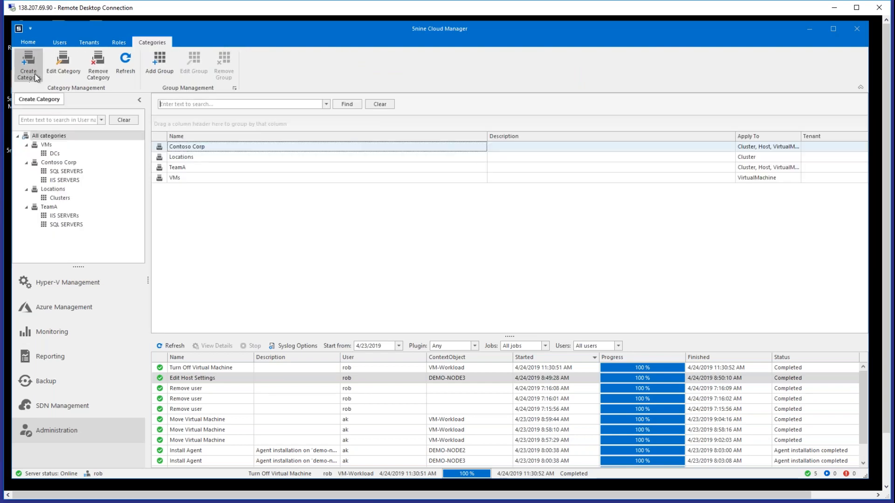
left_click(117, 44)
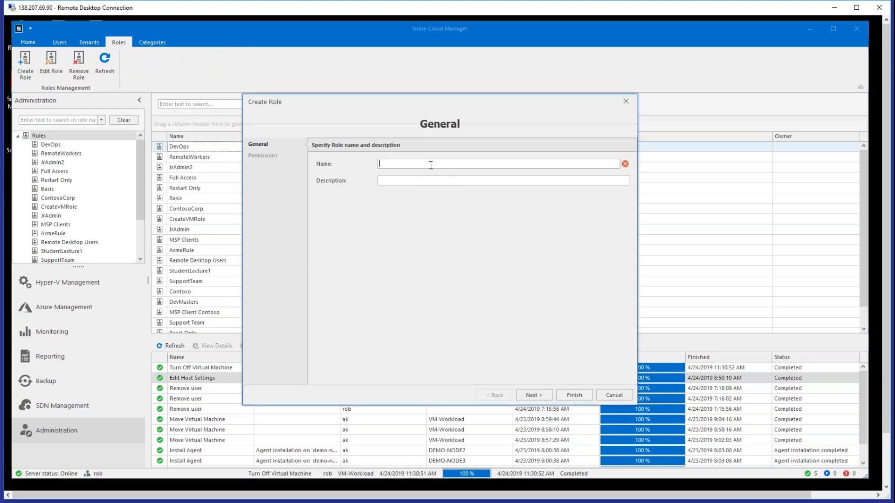
left_click(534, 395)
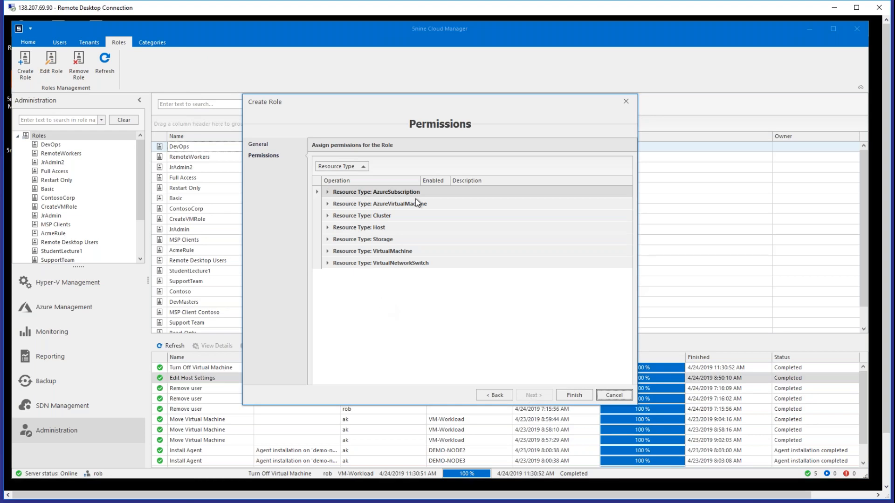
left_click(327, 192)
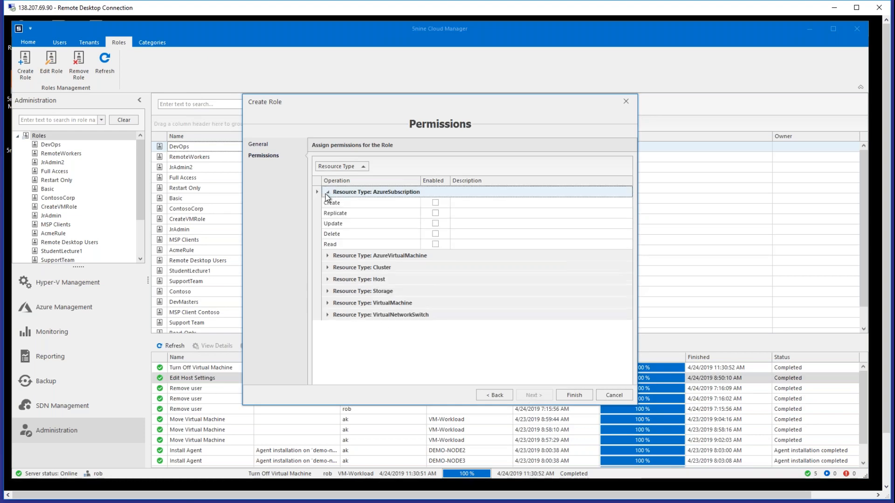
left_click(328, 256)
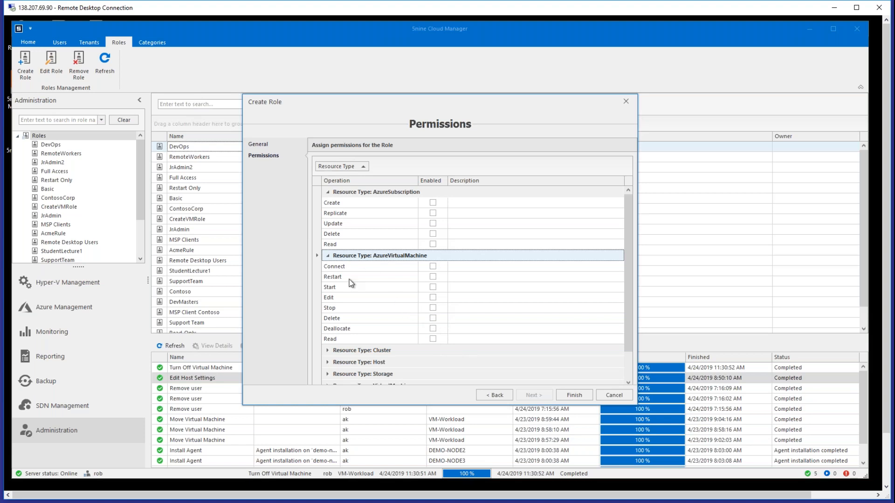
left_click(433, 266)
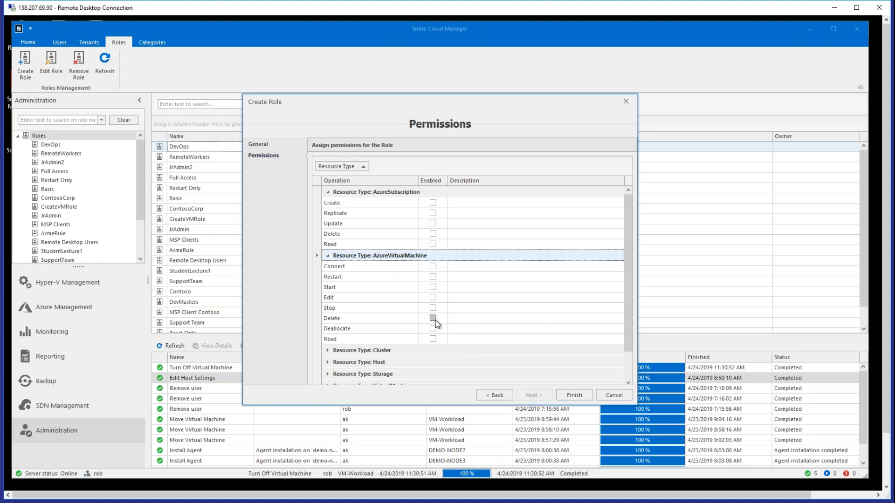
left_click(614, 394)
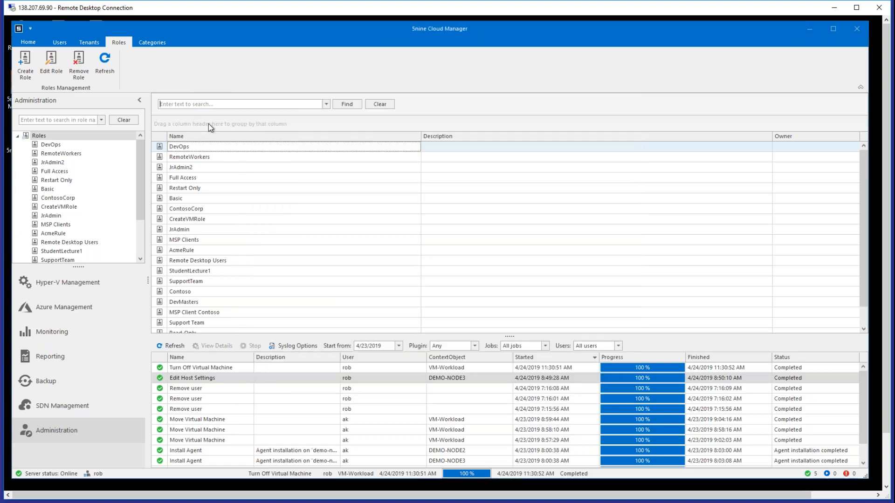
- Start adding an enabled custom user, fill in the user name, password and password confirmation, and continue to the resources and roles
left_click(60, 42)
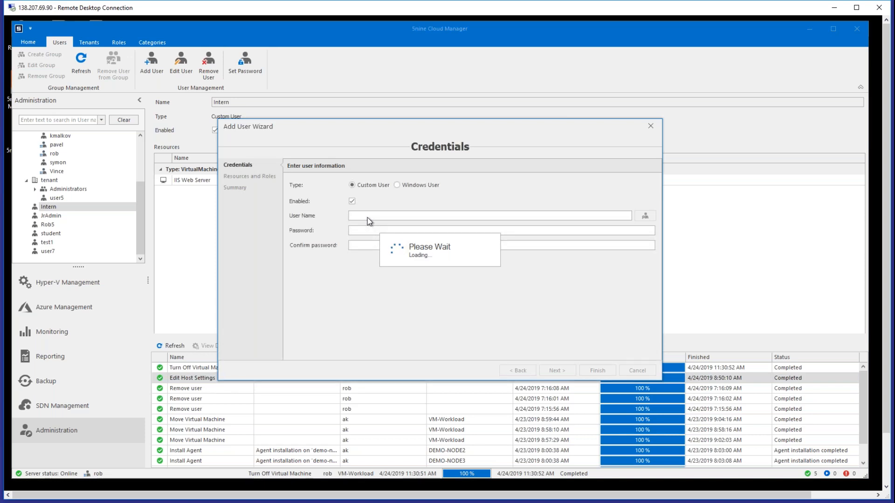
type("joe")
key("Tab")
type("••••")
left_click(378, 249)
type("••••")
left_click(554, 371)
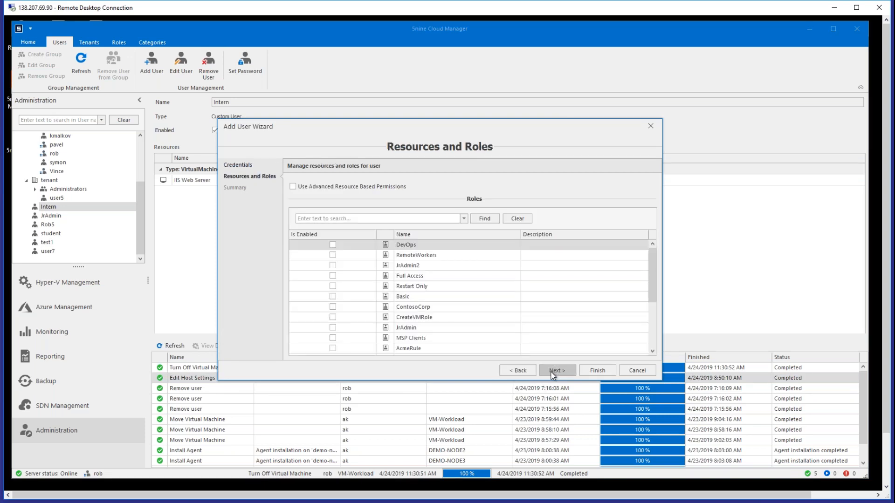
- Enable advanced resource-based permissions and assign the Read-Only role to the Azure virtual machines EndpointVM2 and EndpointVM1
left_click(292, 187)
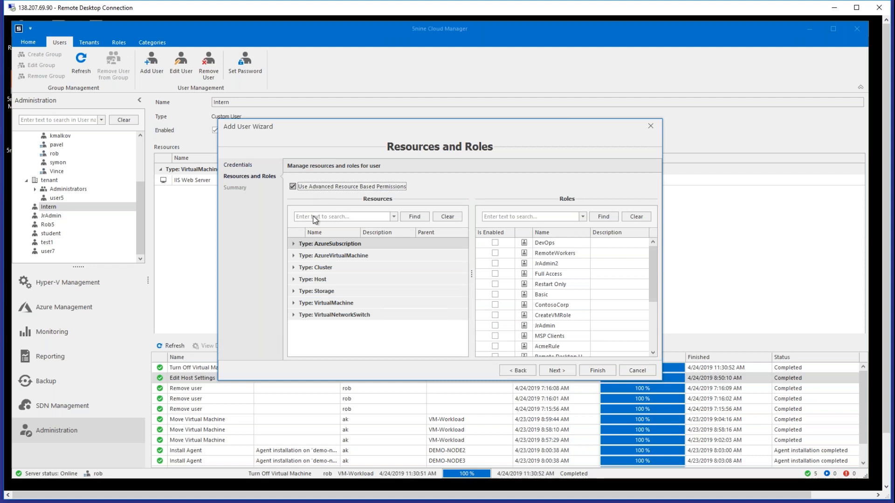
left_click(293, 245)
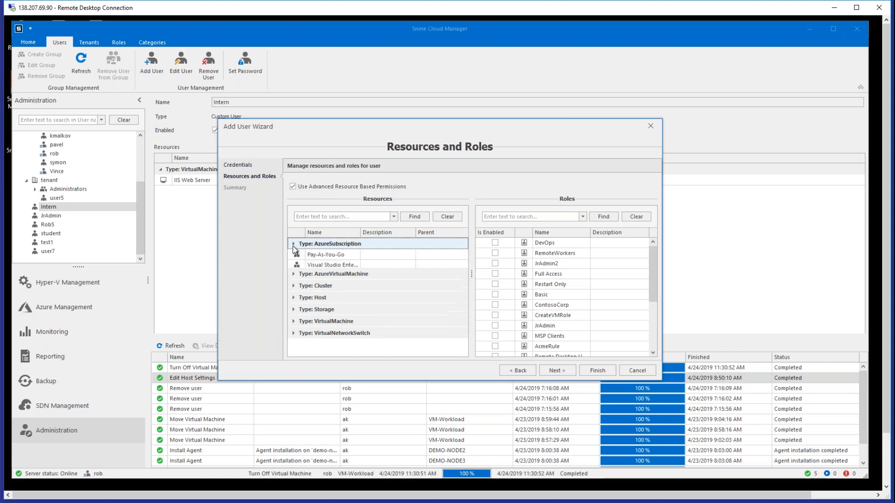
left_click(293, 277)
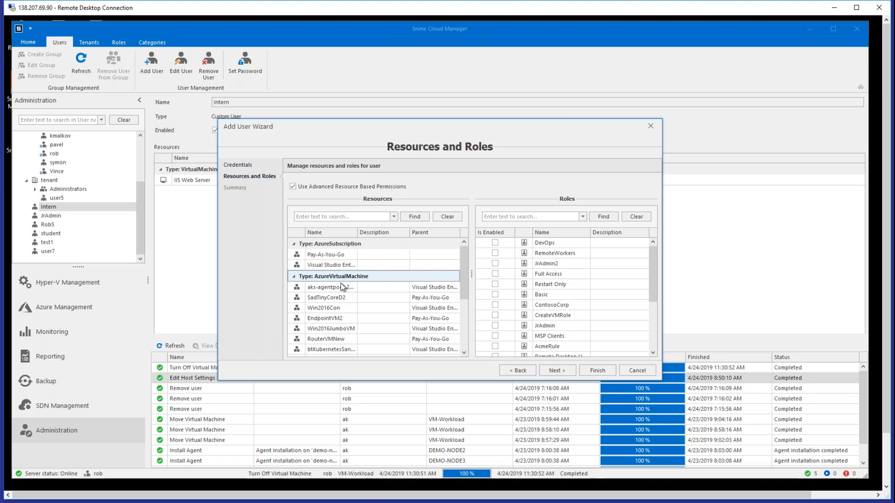
scroll(342, 303, "down", 1)
scroll(342, 303, "down", 1)
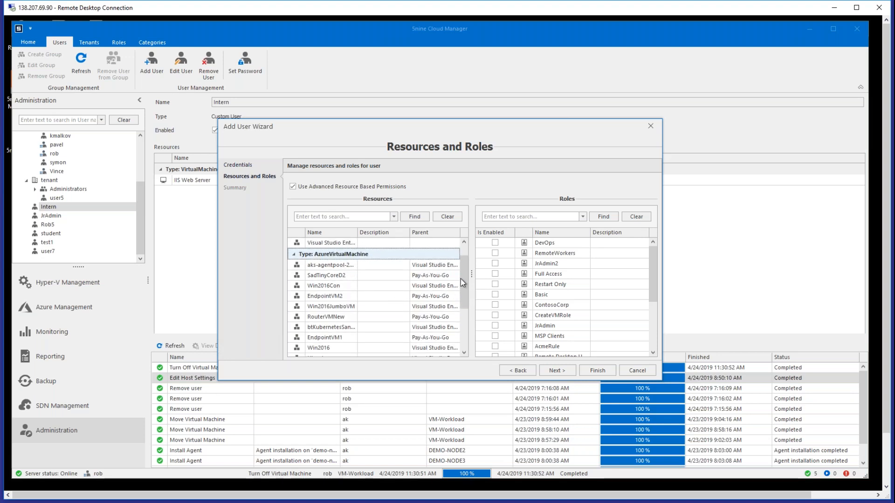
left_click_drag(463, 301, 465, 320)
scroll(465, 319, "up", 2)
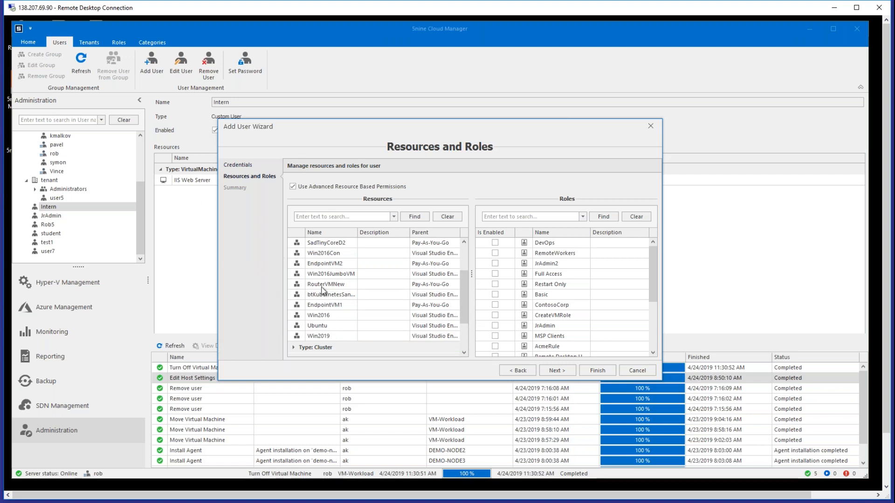
left_click(335, 264)
left_click(337, 307, "ctrl")
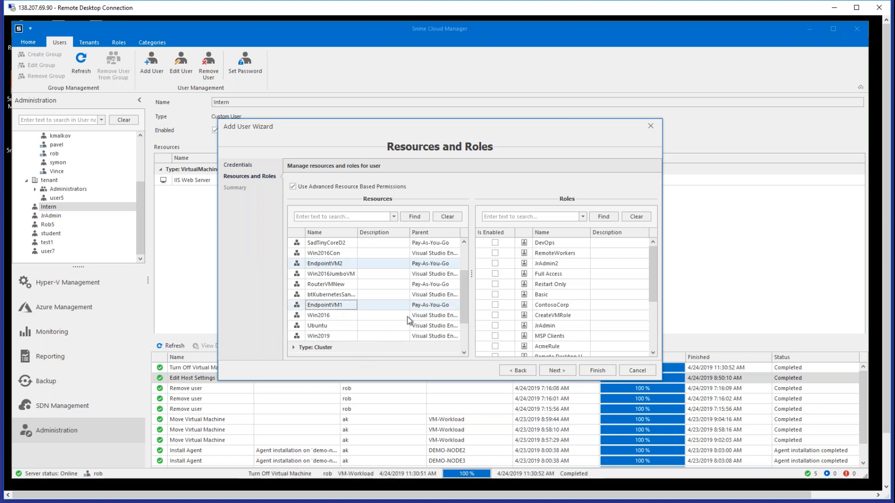
left_click_drag(652, 273, 653, 315)
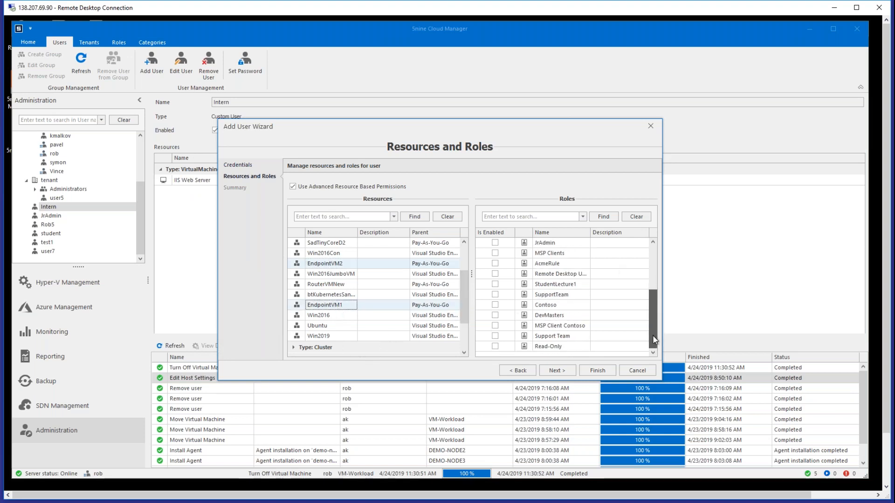
left_click(495, 346)
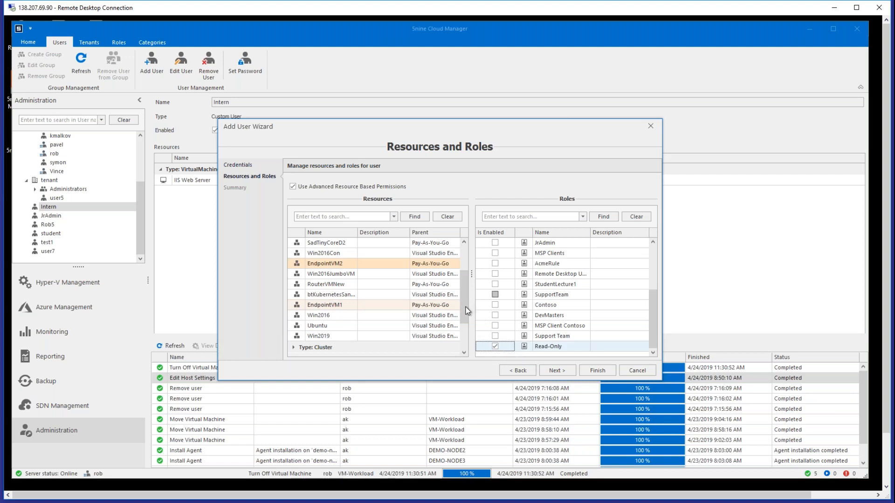
- Assign the Basic role to the Hyper-V virtual machines VM-WinCoreStatic and WindowsCore 3
scroll(462, 335, "down", 2)
left_click(293, 332)
scroll(351, 350, "down", 1)
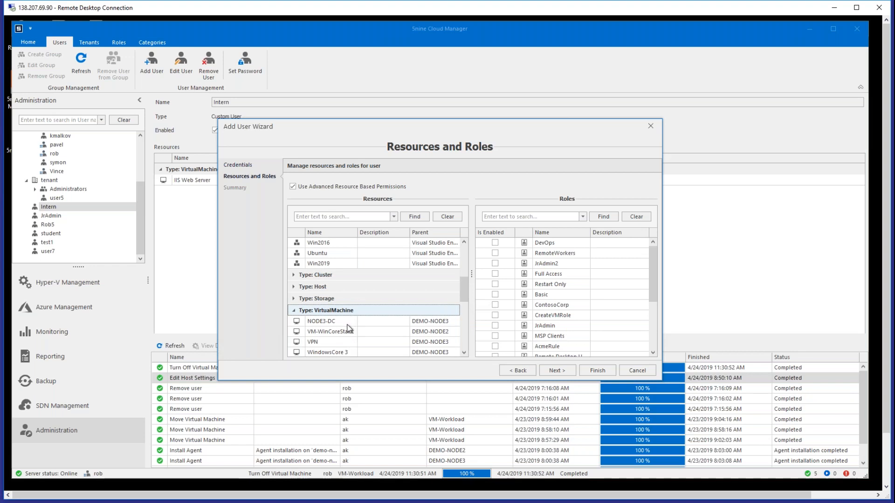
scroll(347, 325, "down", 1)
left_click(348, 325)
left_click(340, 343, "ctrl")
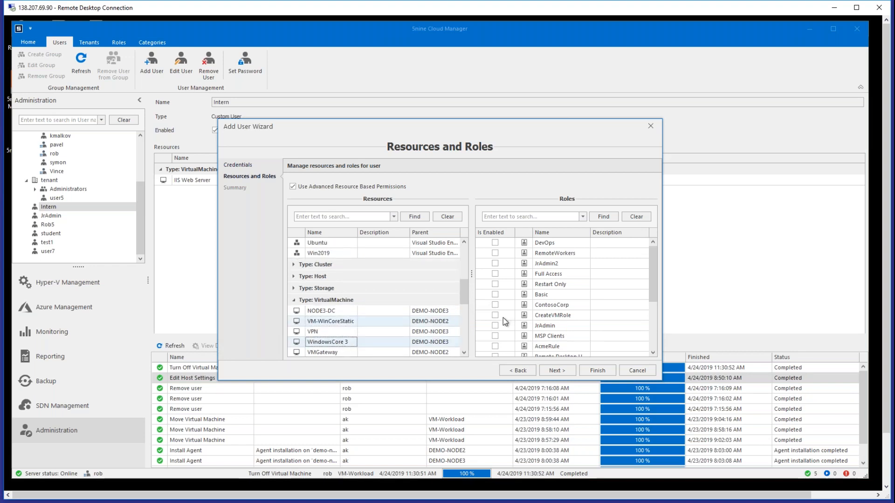
left_click(496, 295)
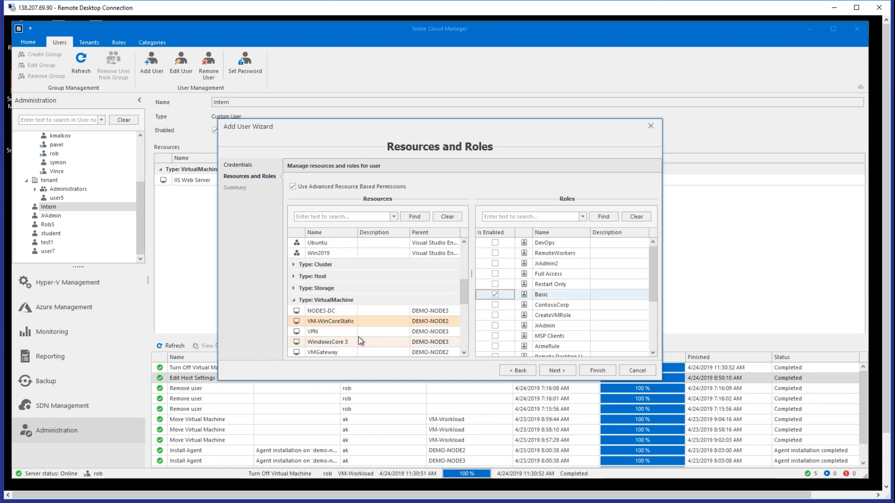
- Assign the Full Access role to the host DEMO-NODE2, look over the resource list, and cancel adding the user
left_click(293, 278)
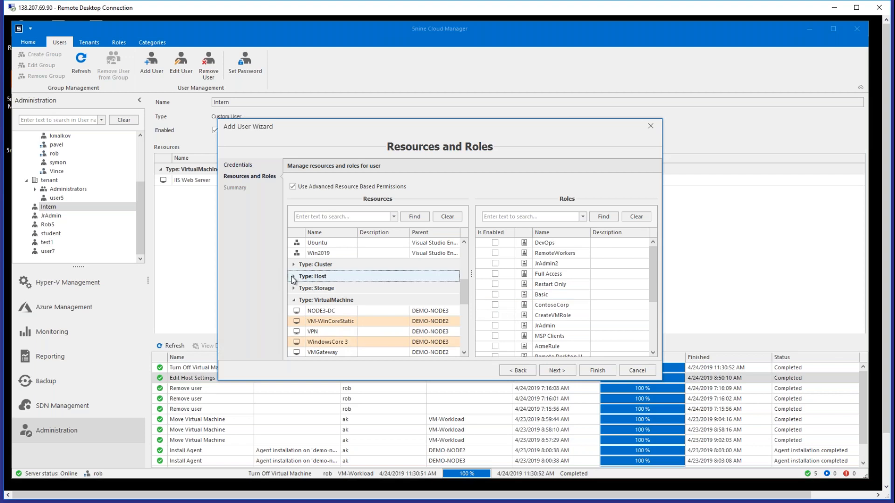
left_click(294, 278)
left_click(337, 299)
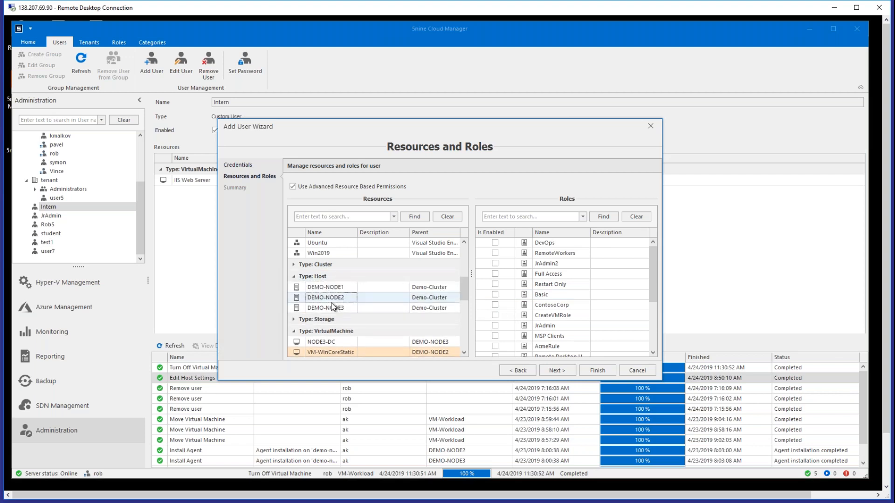
left_click(495, 273)
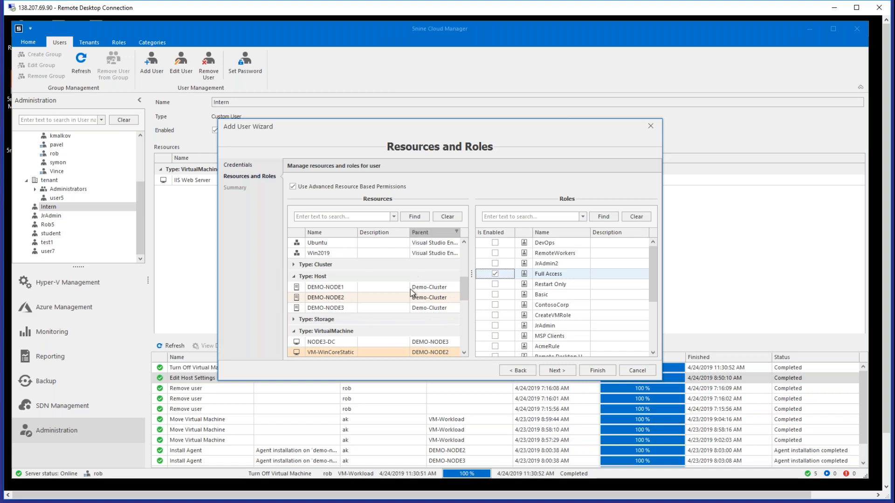
left_click_drag(471, 294, 465, 293)
scroll(426, 248, "up", 5)
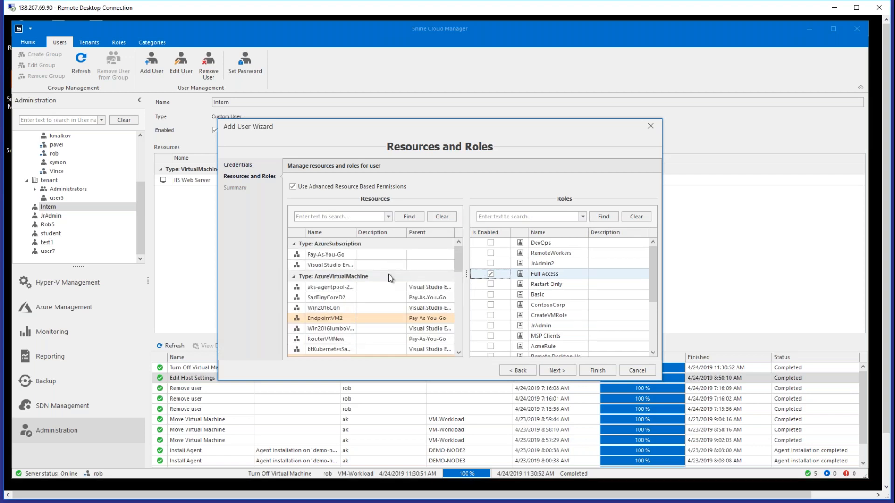
left_click(635, 371)
- Open the notification settings and look through the event alerts list, including the insufficient disk space warning
left_click(40, 44)
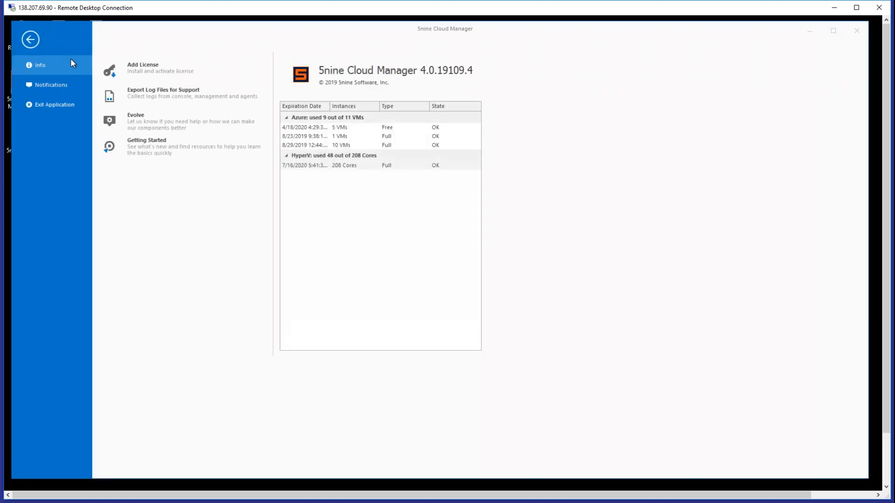
left_click(61, 85)
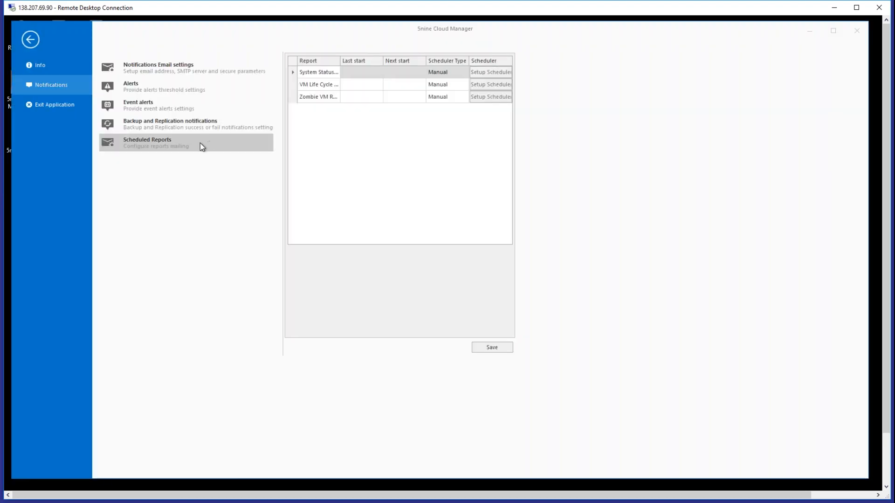
left_click(160, 106)
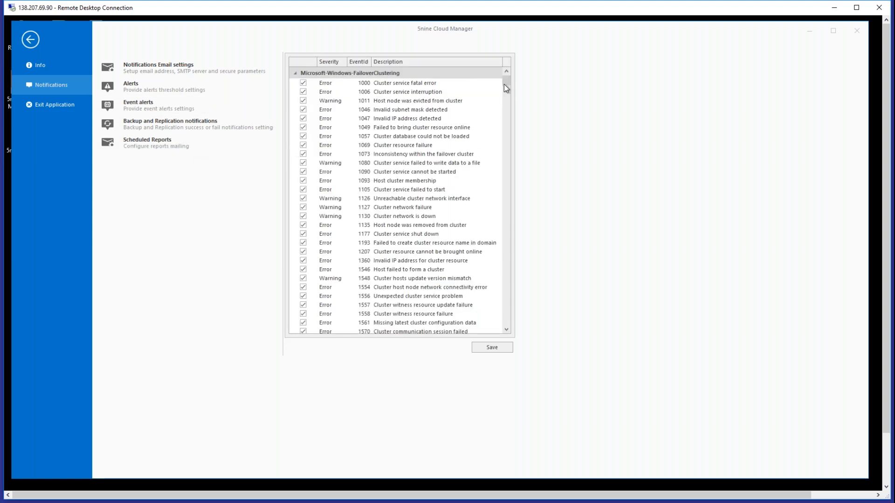
left_click_drag(504, 82, 516, 268)
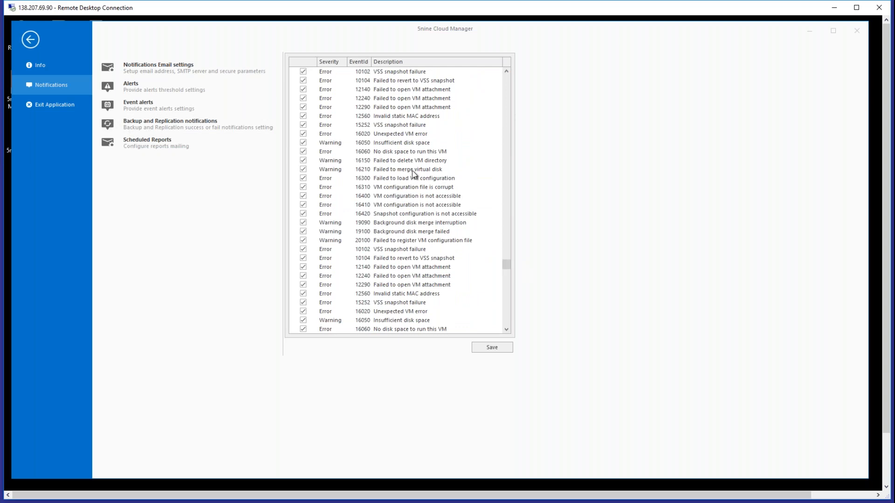
left_click(393, 145)
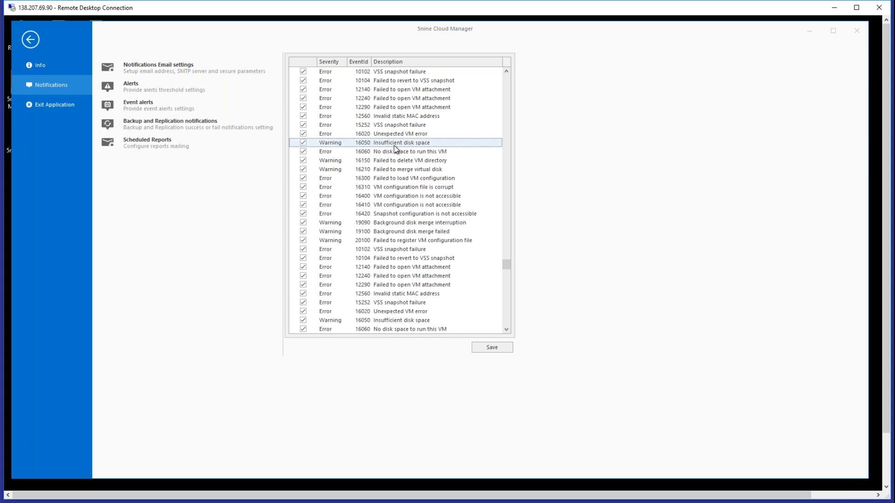
left_click_drag(503, 268, 513, 302)
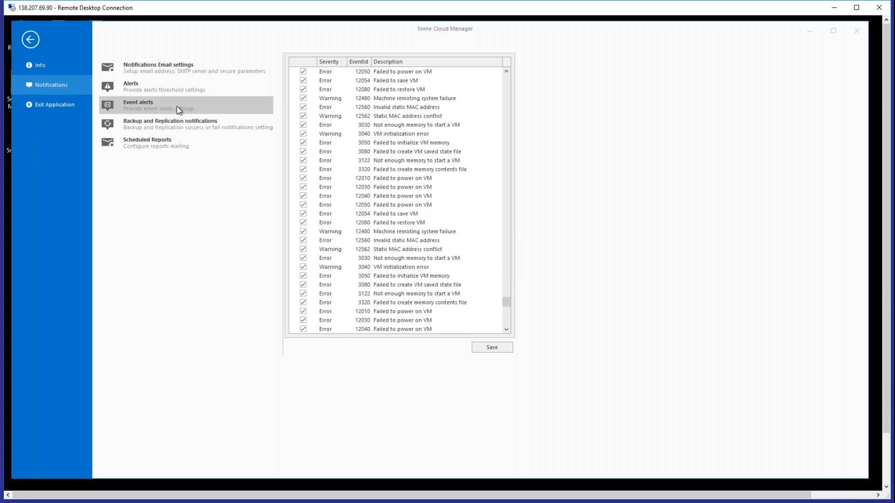
- View the notification alert thresholds for hosts, VMs and clusters
left_click(216, 91)
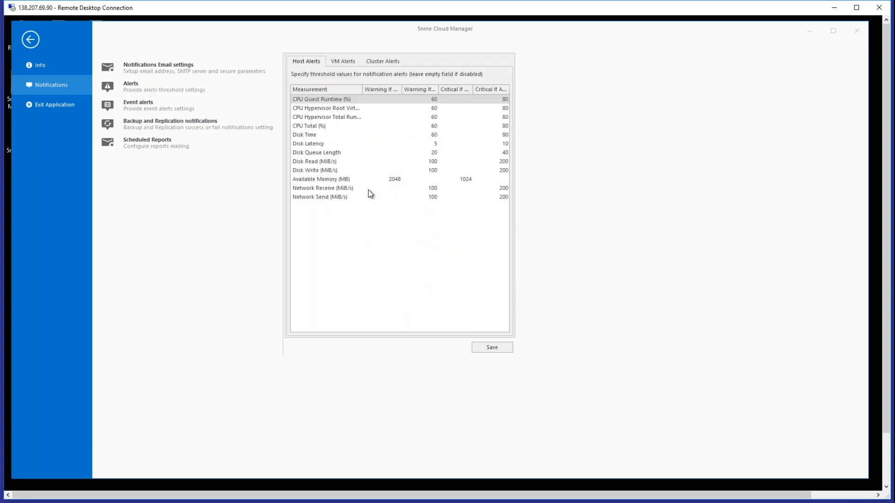
left_click(334, 61)
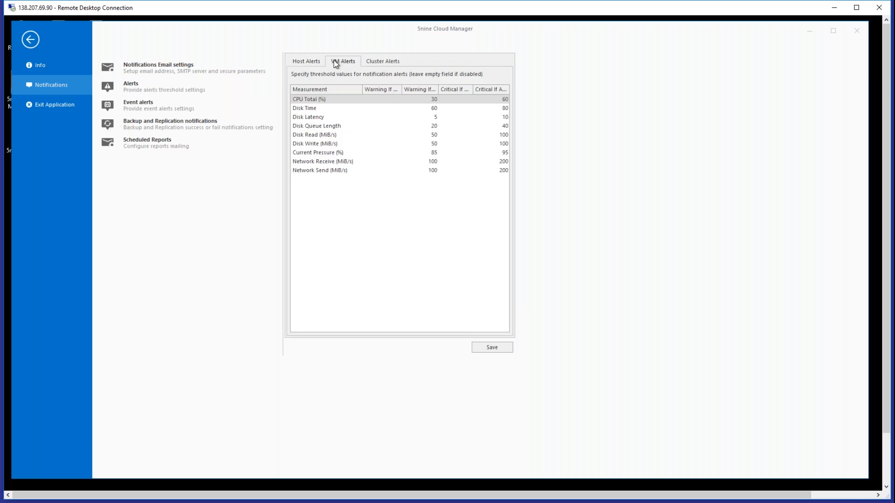
left_click(312, 61)
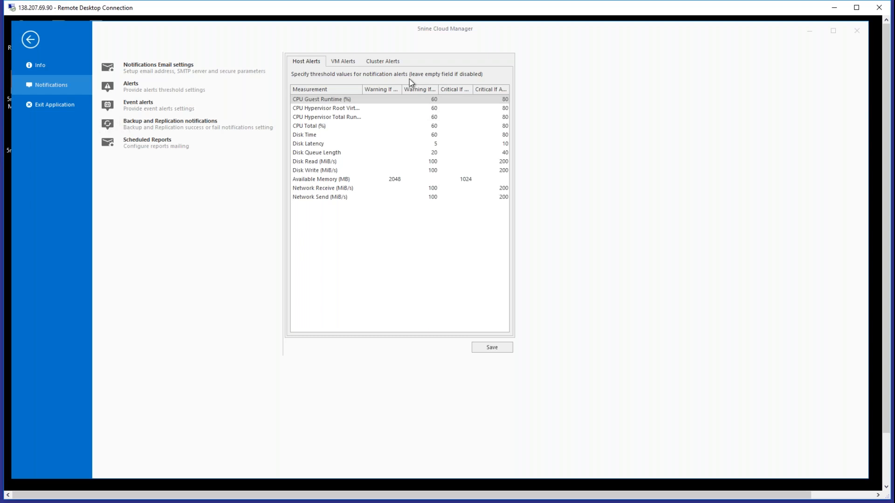
left_click(369, 64)
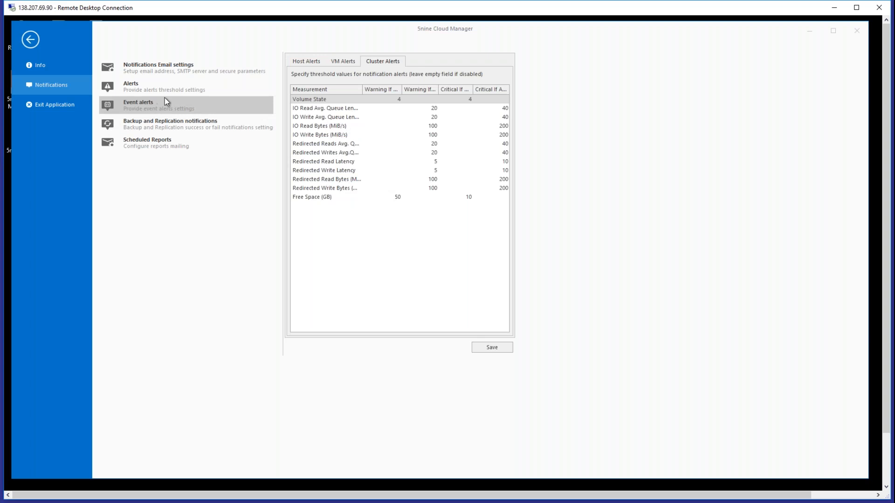
- Review the backup and replication notification options and the SMTP fields for e-mail notifications, leave e-mail notifications disabled, and exit the settings
left_click(189, 131)
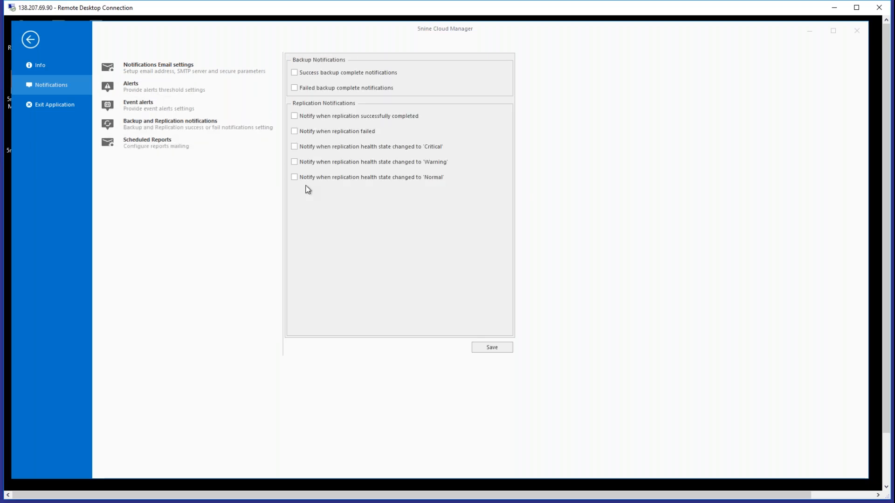
left_click(144, 148)
left_click(168, 86)
left_click(298, 60)
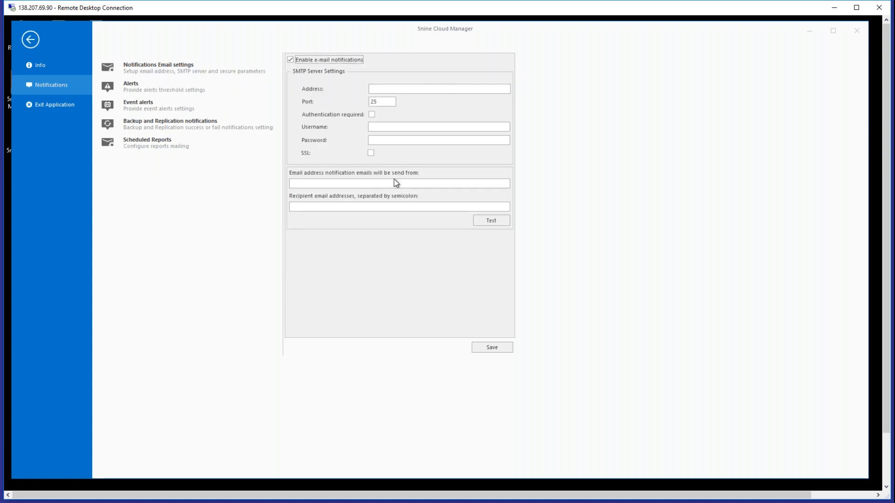
left_click(305, 62)
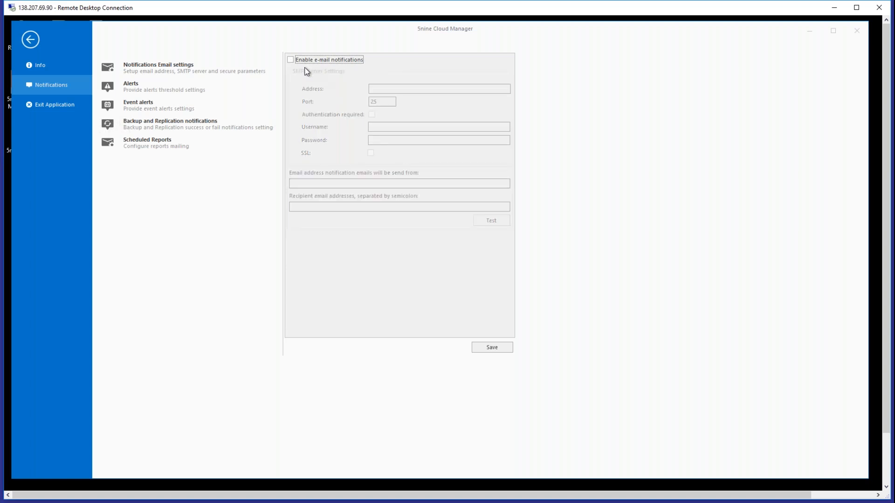
left_click(33, 40)
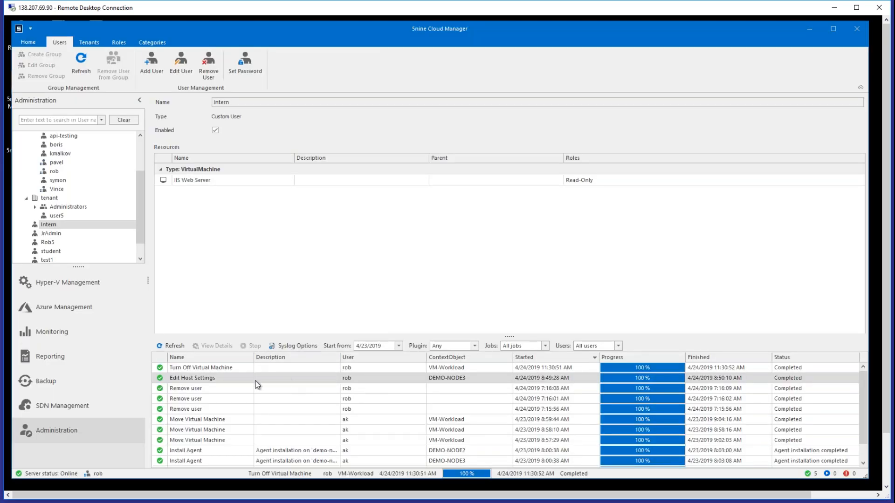
- Open the Demo-Cluster monitoring summary, expand the cluster's hosts, and collapse the job log to enlarge the dashboard
left_click(229, 369)
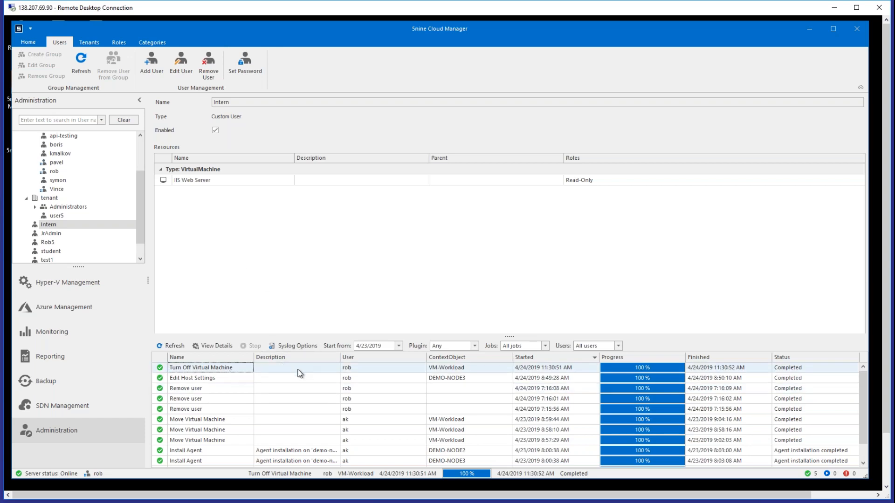
left_click(100, 284)
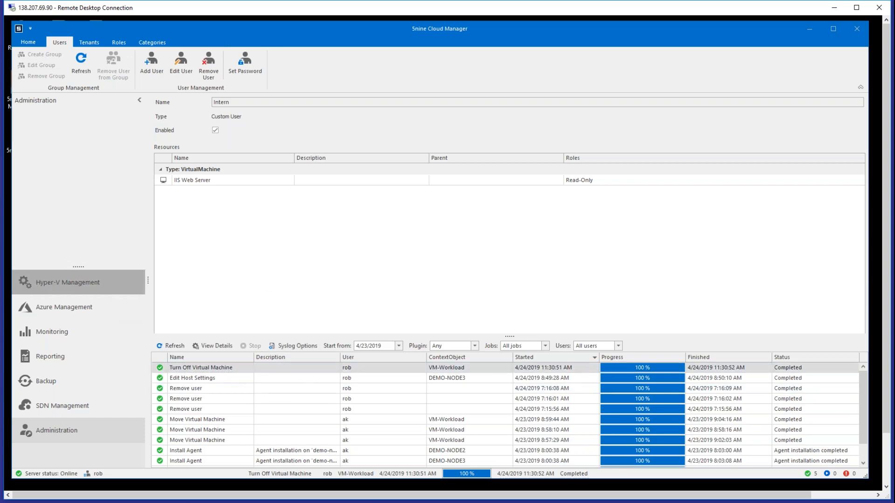
left_click(86, 334)
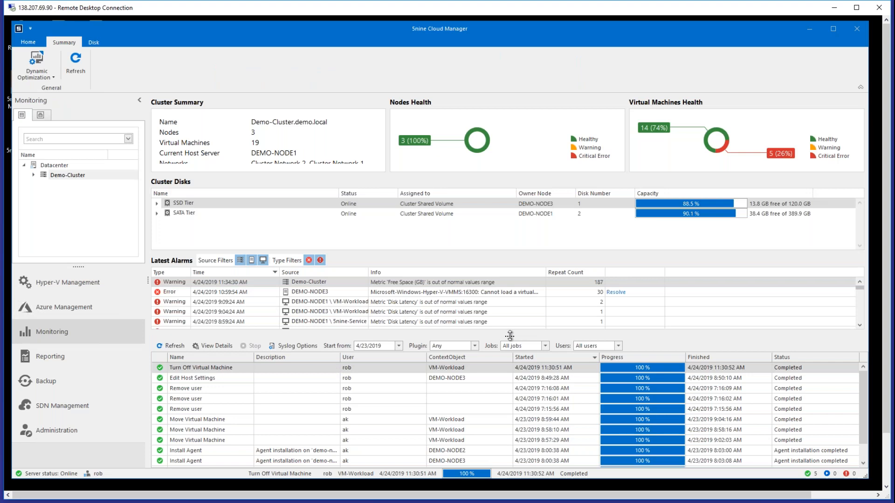
left_click_drag(509, 337, 507, 378)
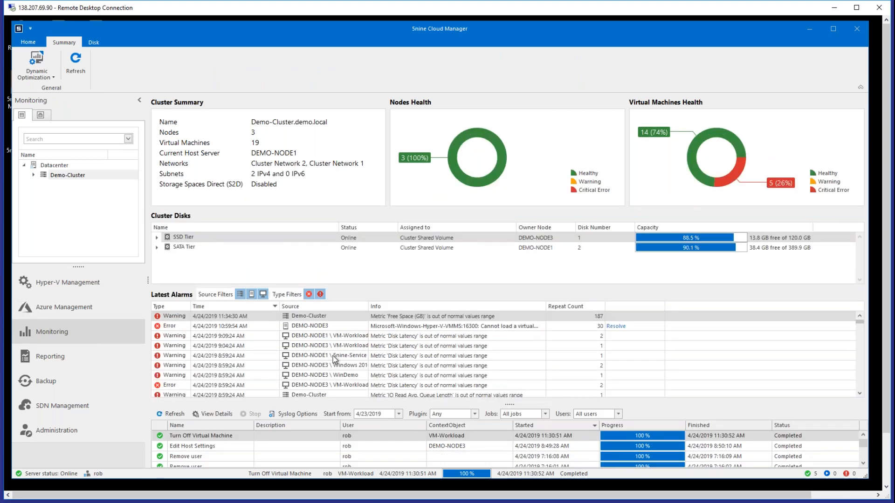
left_click(33, 175)
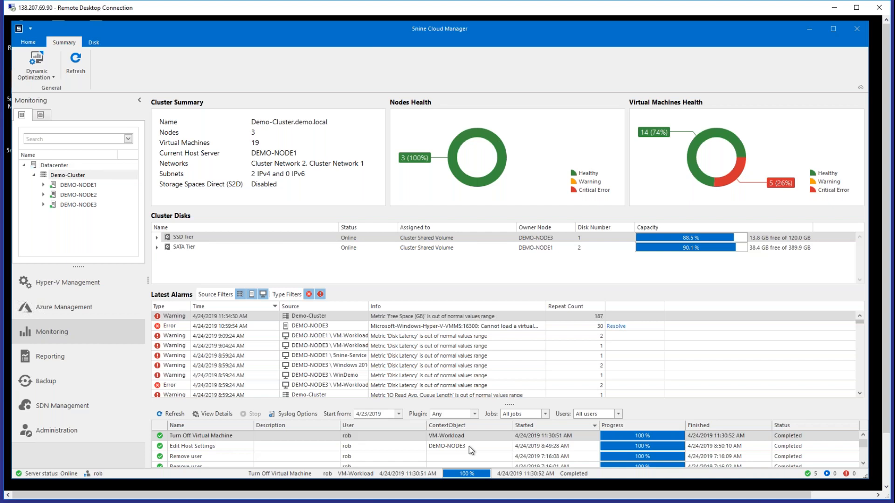
left_click_drag(512, 404, 512, 466)
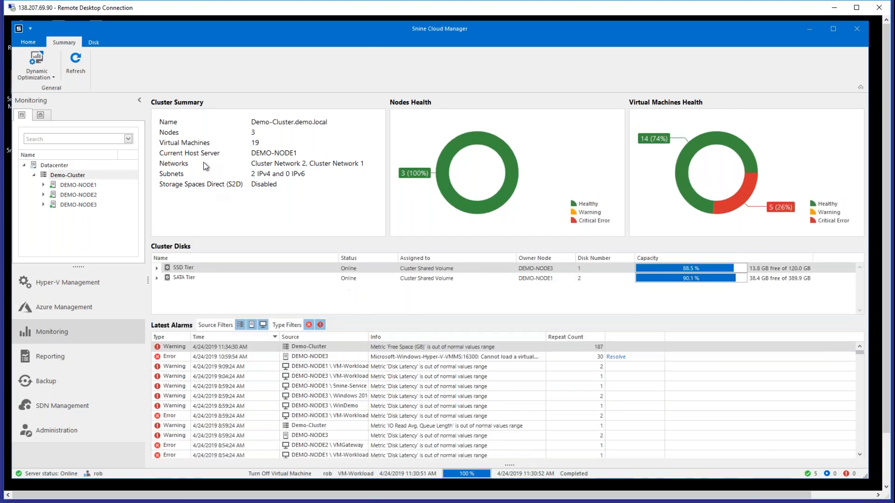
- View the cluster's CSV I/O disk chart, look through the instance and chart view choices, and set the period to Past day
left_click(100, 40)
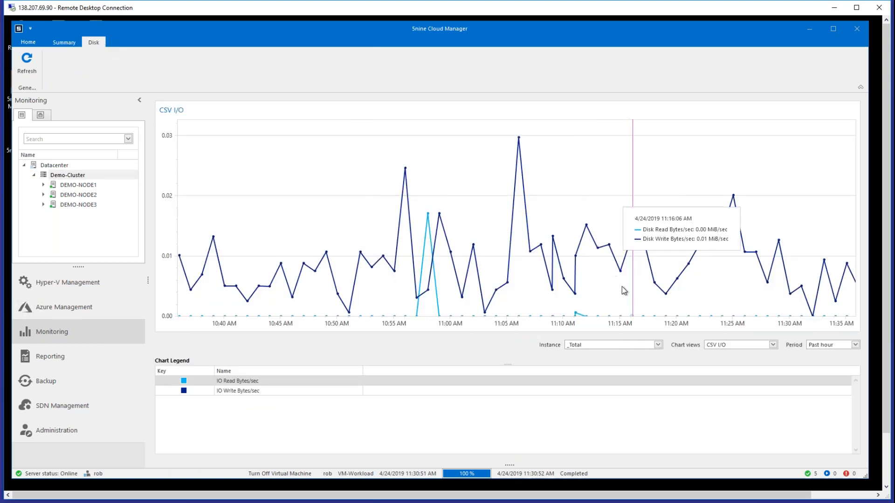
left_click(658, 346)
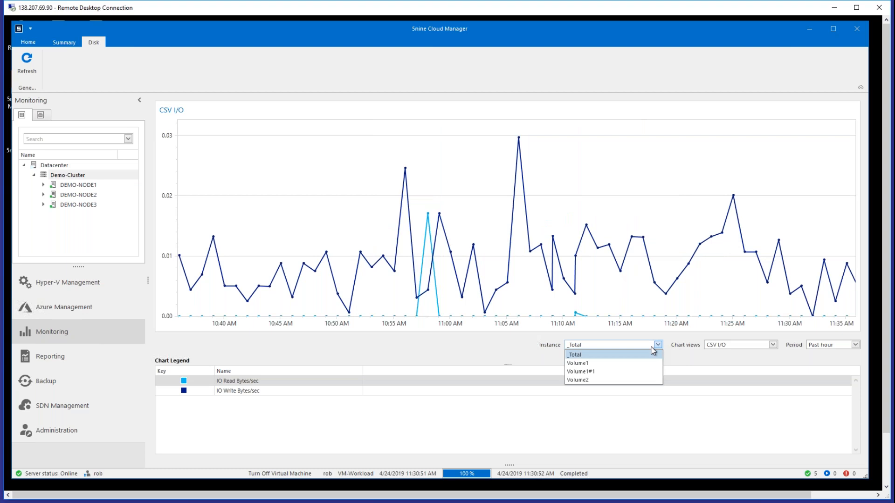
left_click(736, 359)
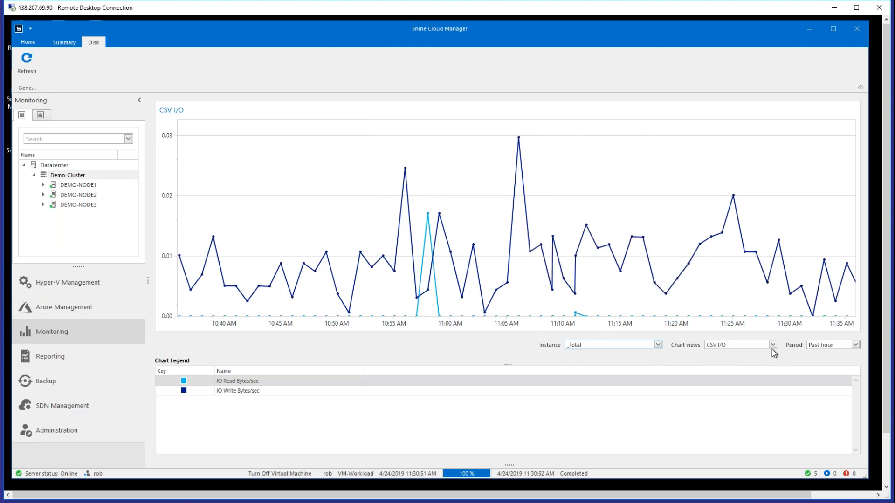
left_click(774, 345)
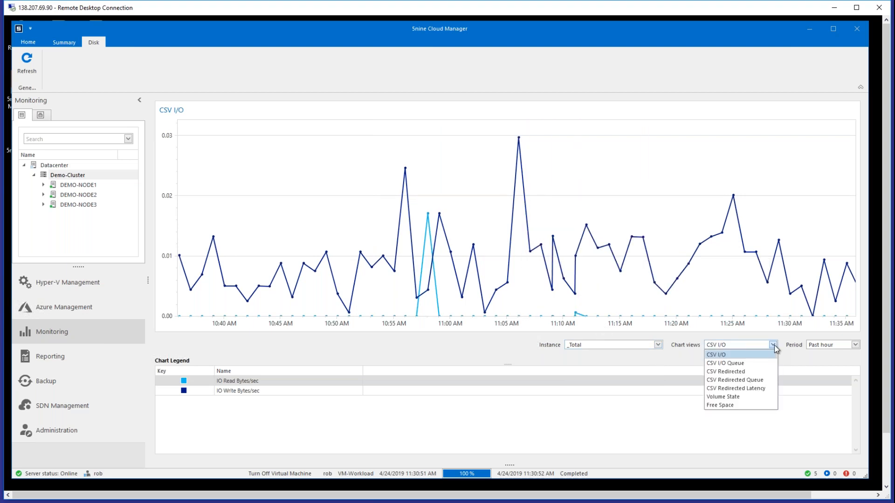
left_click(731, 357)
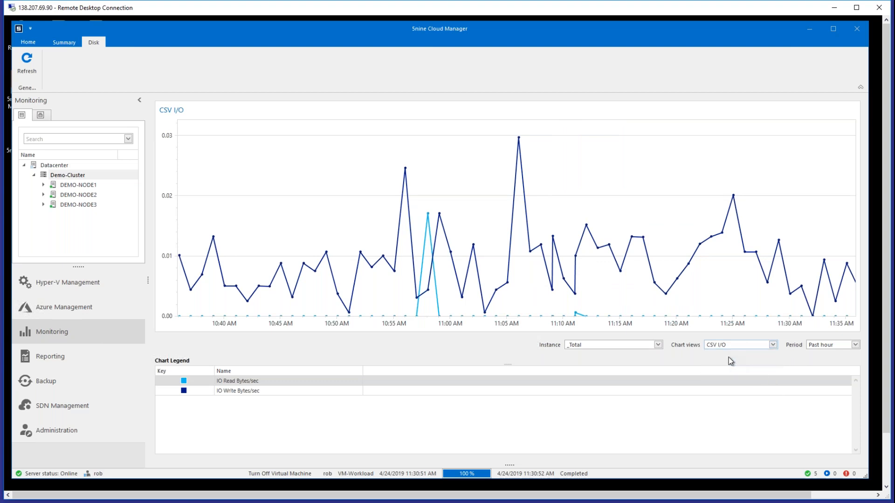
left_click(746, 346)
left_click(745, 348)
left_click(831, 346)
left_click(819, 364)
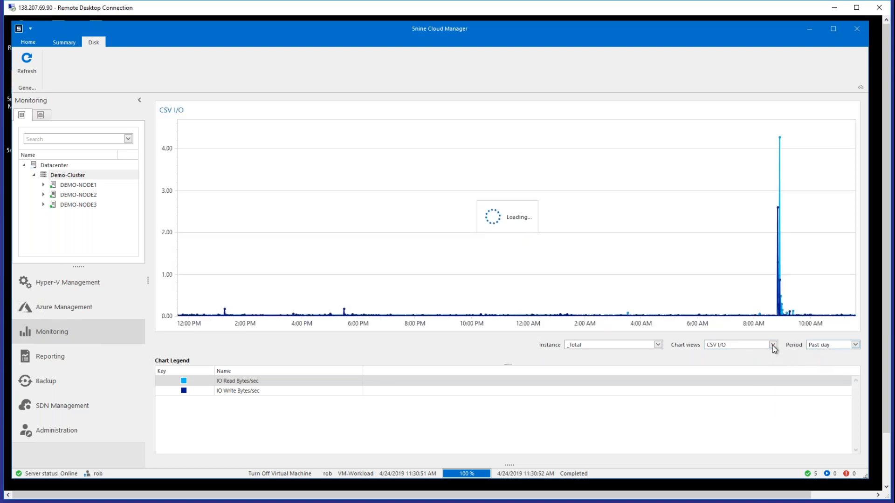
- View the cluster's CSV Redirected and Free Space charts, and return to the CSV I/O chart
left_click(773, 345)
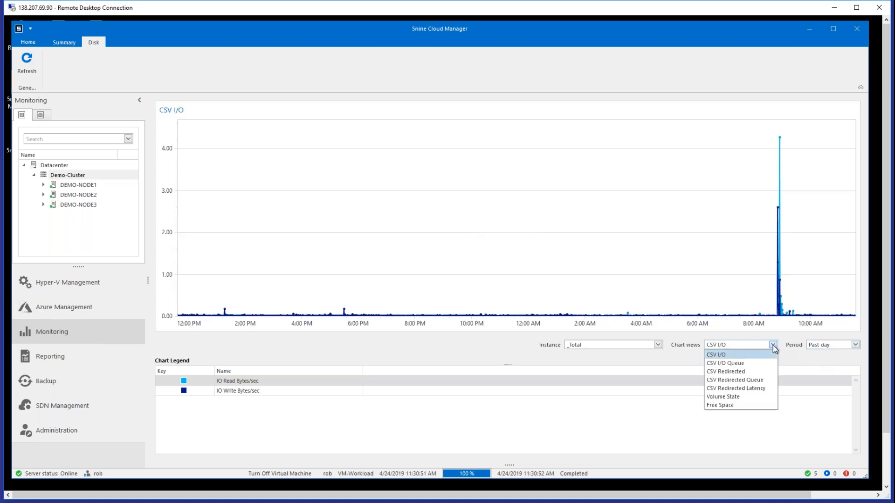
left_click(745, 376)
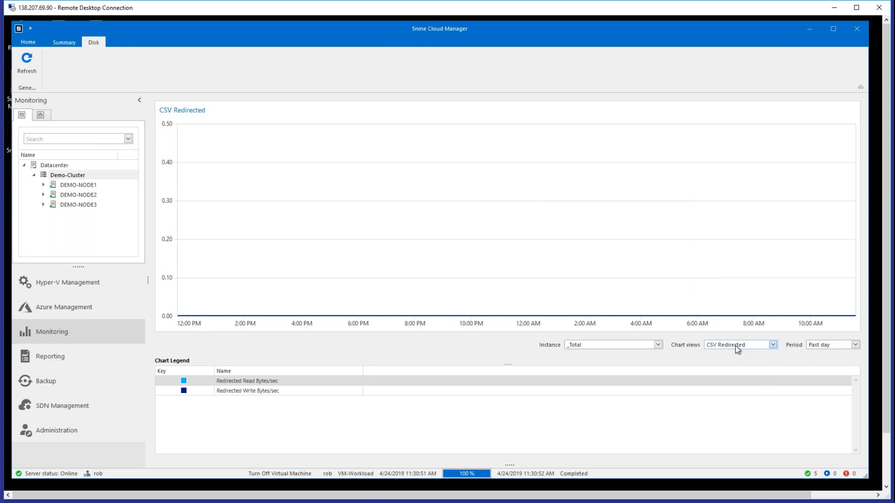
left_click(772, 345)
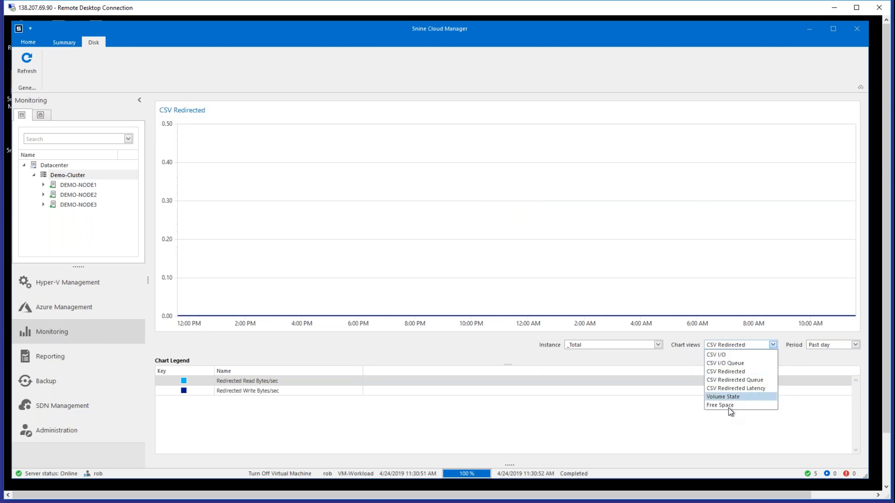
left_click(729, 404)
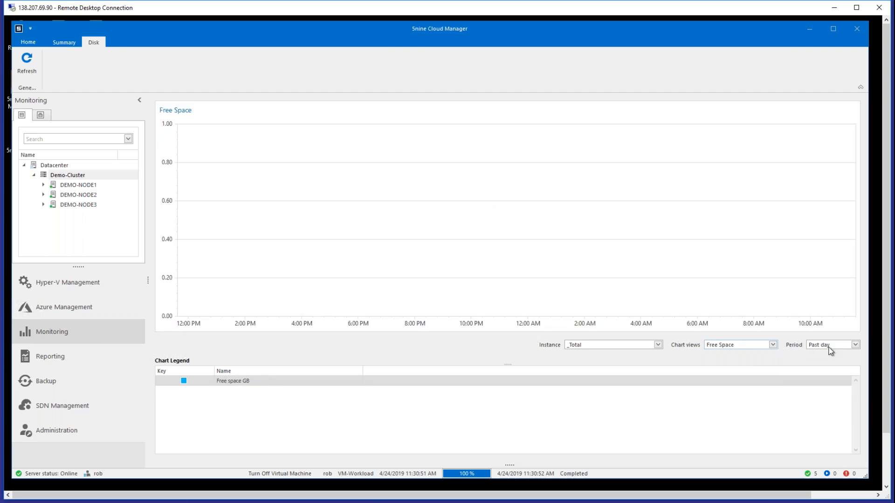
left_click(763, 348)
left_click(736, 353)
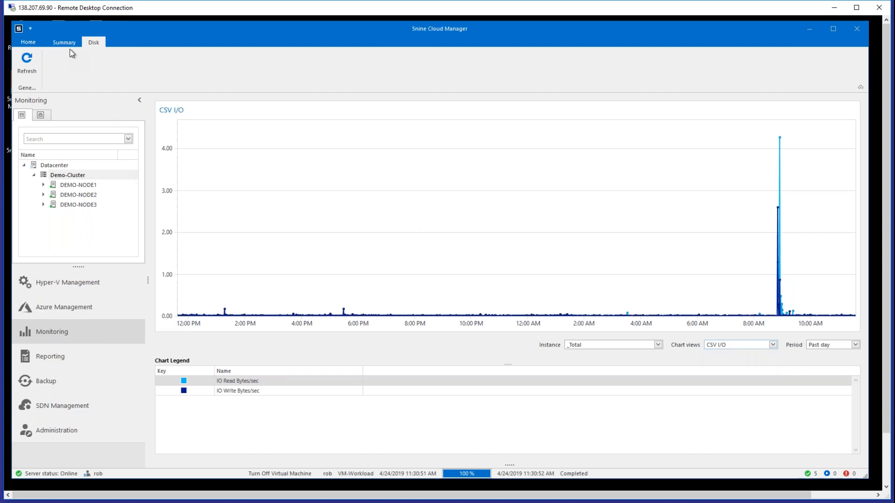
- View the monitoring summary and the CPU usage chart of the host DEMO-NODE2
left_click(71, 44)
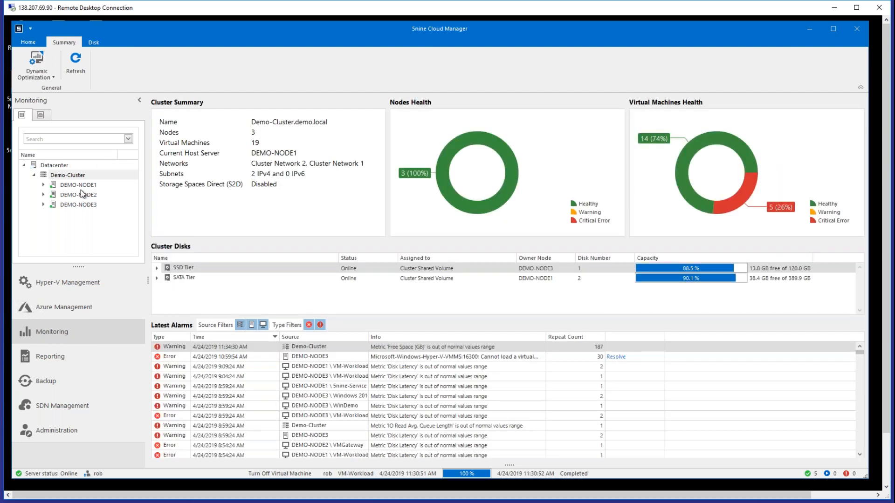
left_click(82, 194)
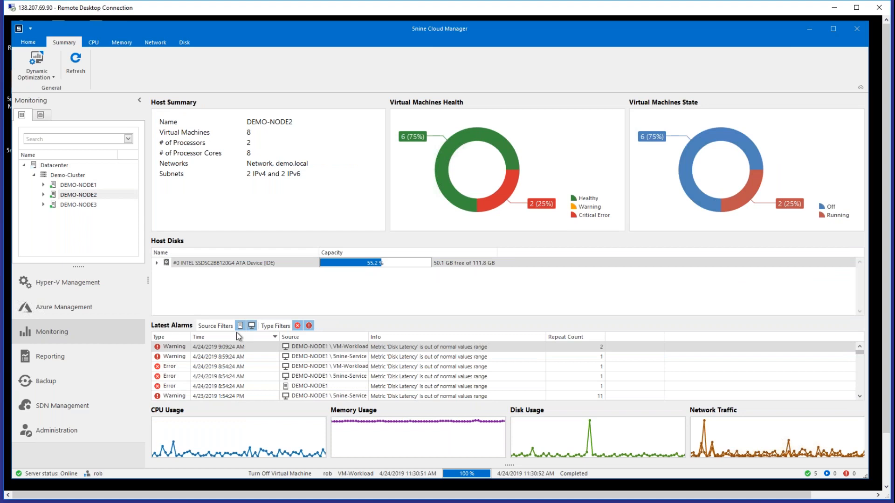
left_click(95, 42)
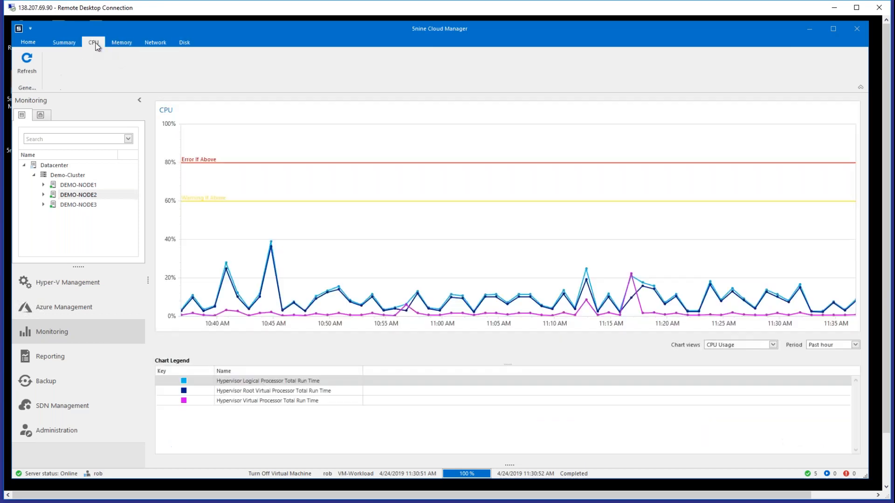
- Show the Guest CPU Usage chart of VM-Workload2 on DEMO-NODE3 for the past day and examine when the load rises
left_click(43, 194)
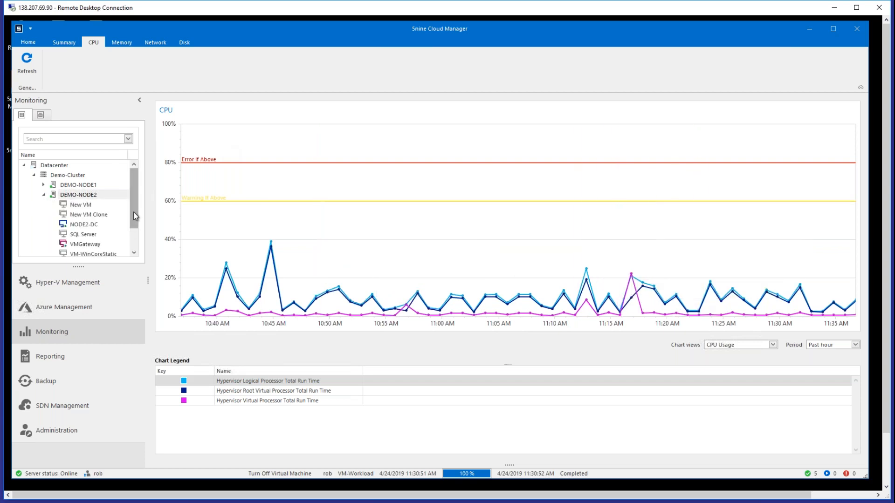
scroll(134, 219, "down", 1)
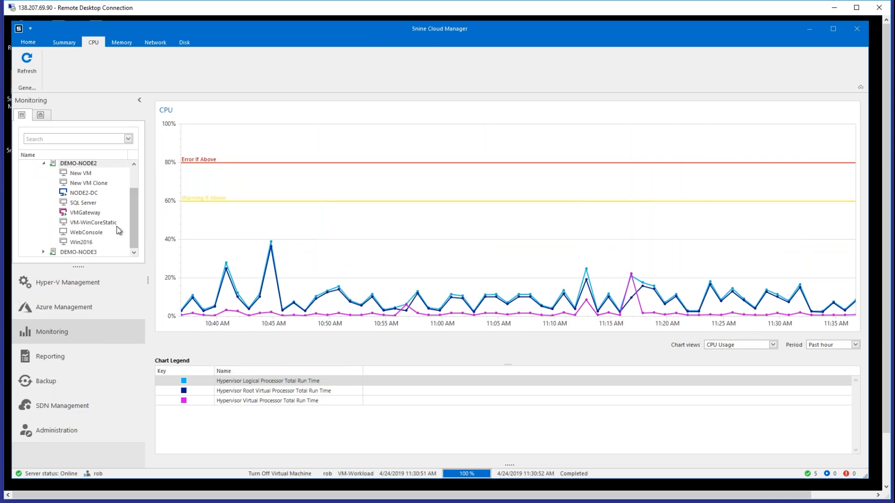
left_click(44, 252)
left_click_drag(134, 214, 135, 247)
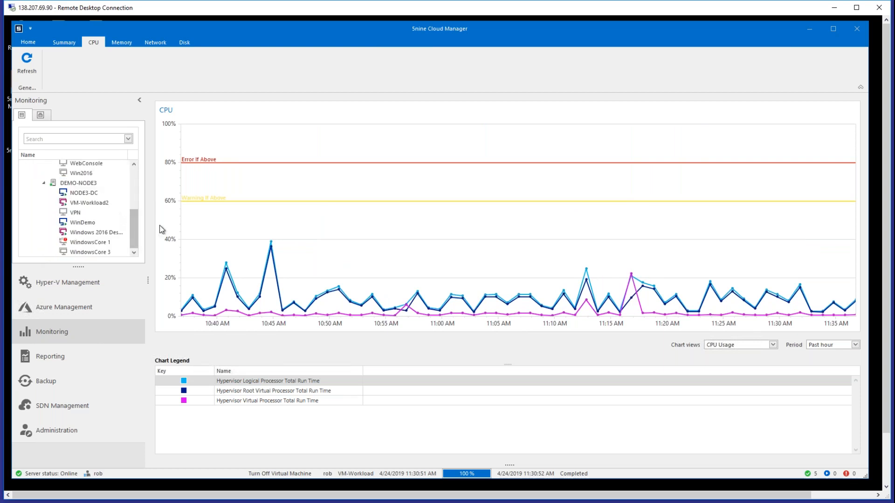
left_click(95, 203)
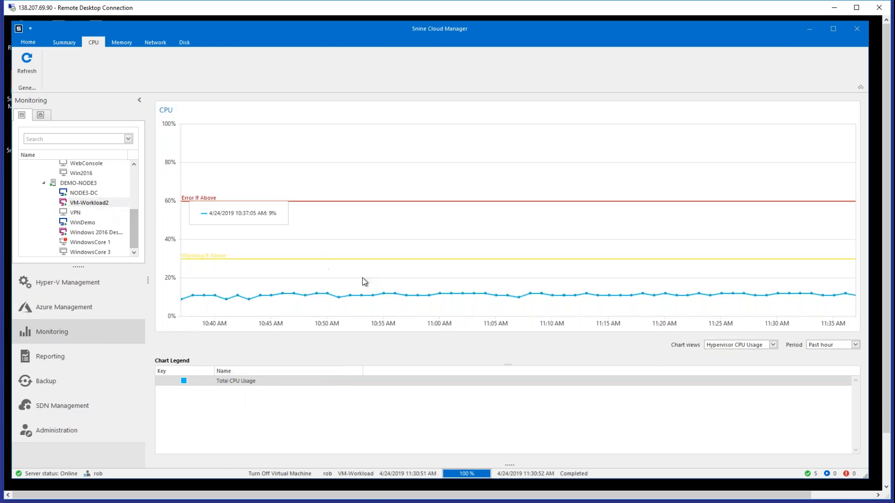
left_click(751, 349)
left_click(740, 363)
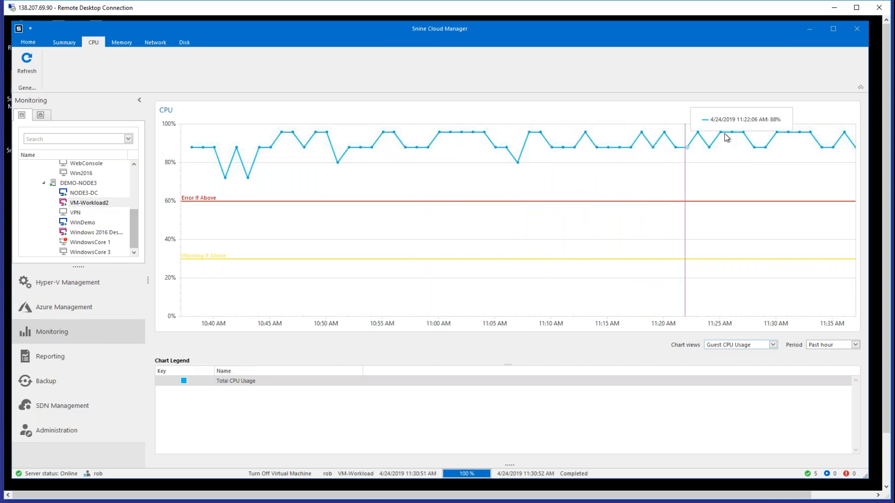
left_click(829, 344)
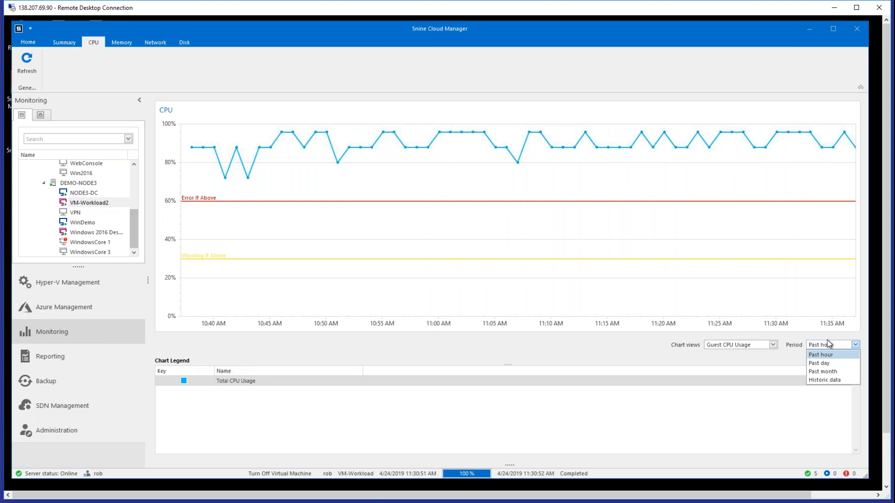
left_click(821, 364)
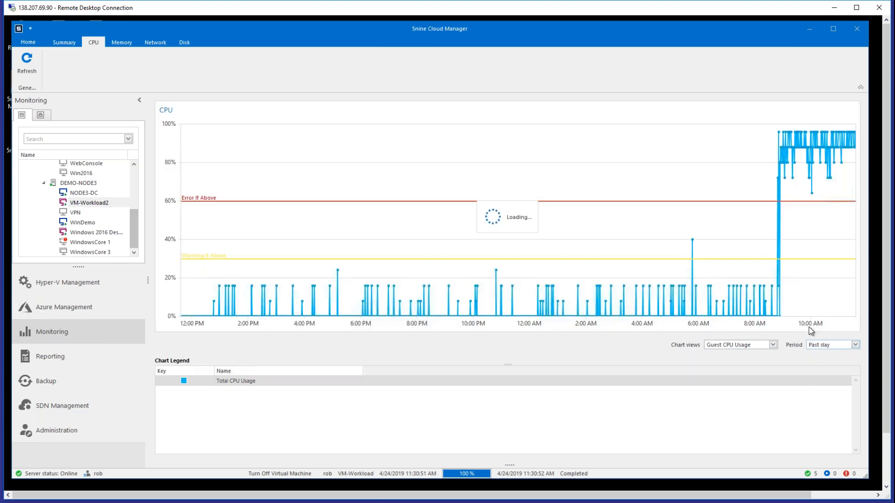
mouse_move(778, 299)
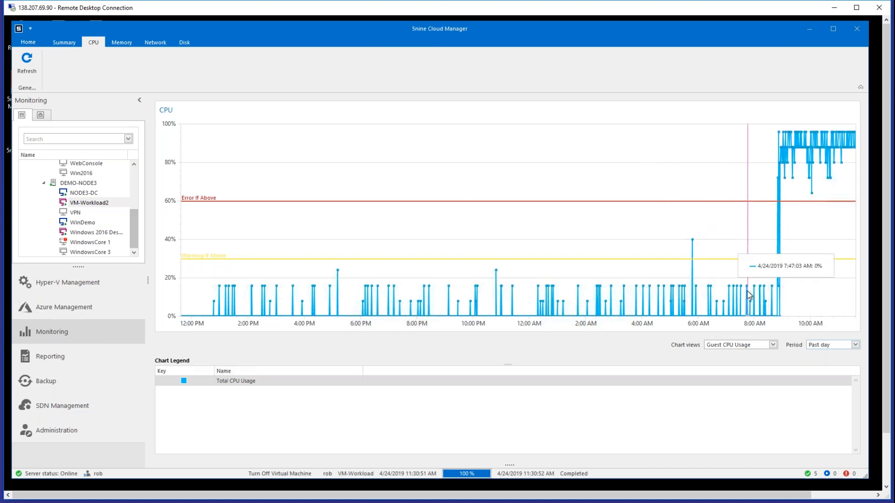
- Open the VM Life Cycle Management report for the datacenter and look through its period choices, keeping Past month
left_click(70, 355)
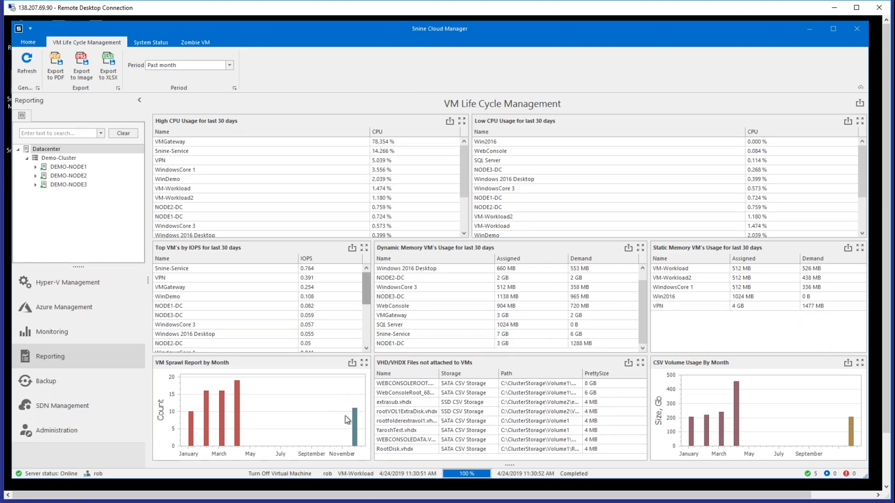
mouse_move(348, 429)
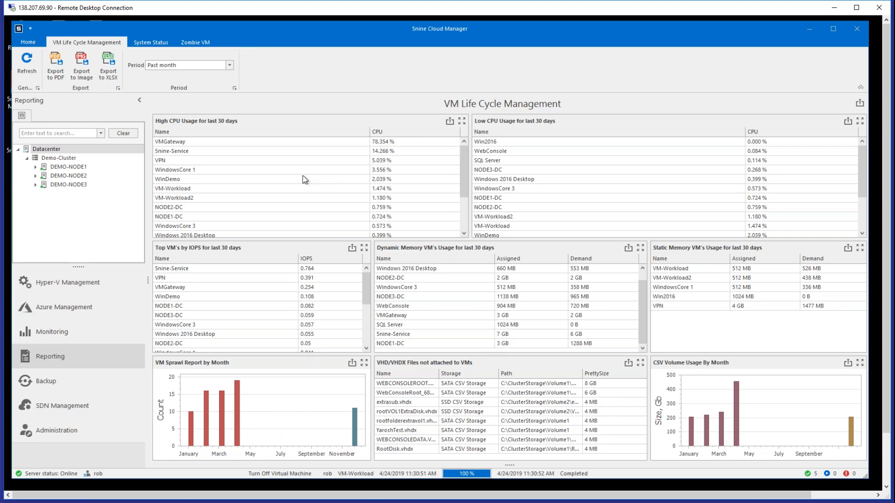
left_click(231, 66)
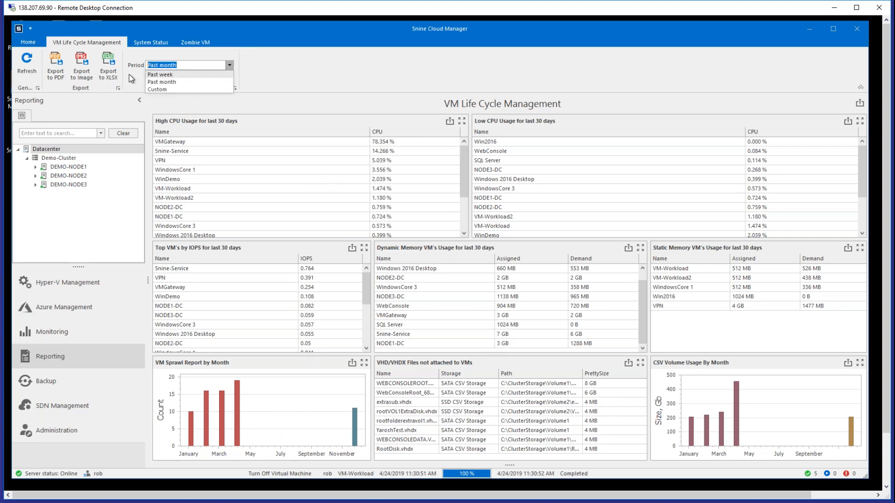
left_click(391, 77)
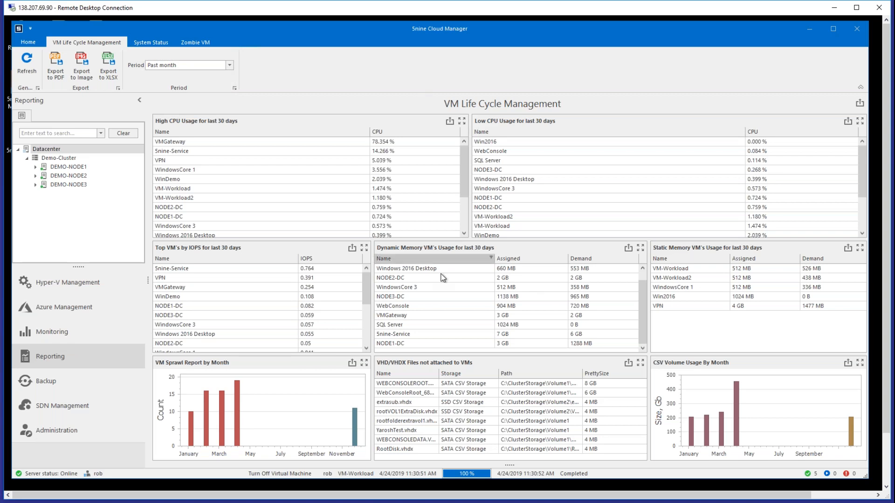
- Compare the VMs in the high and low CPU usage lists for the last 30 days, and check the static memory VMs' usage
left_click(310, 144)
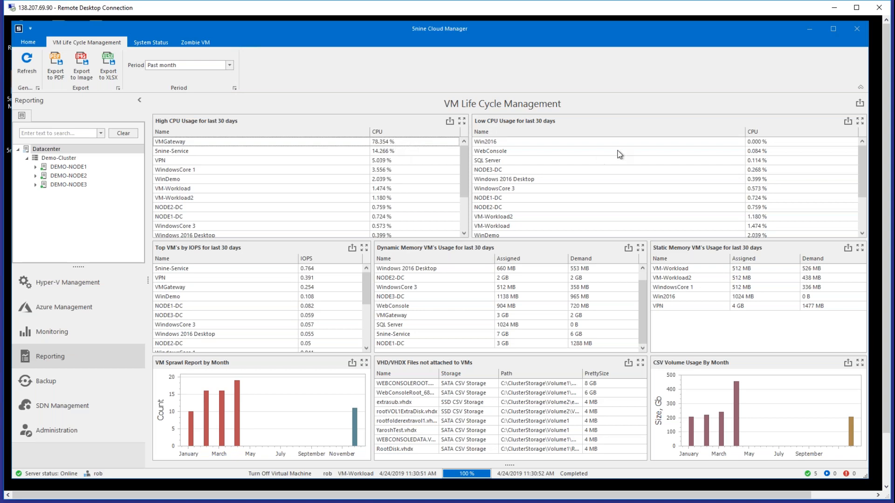
left_click(643, 150)
left_click(642, 145)
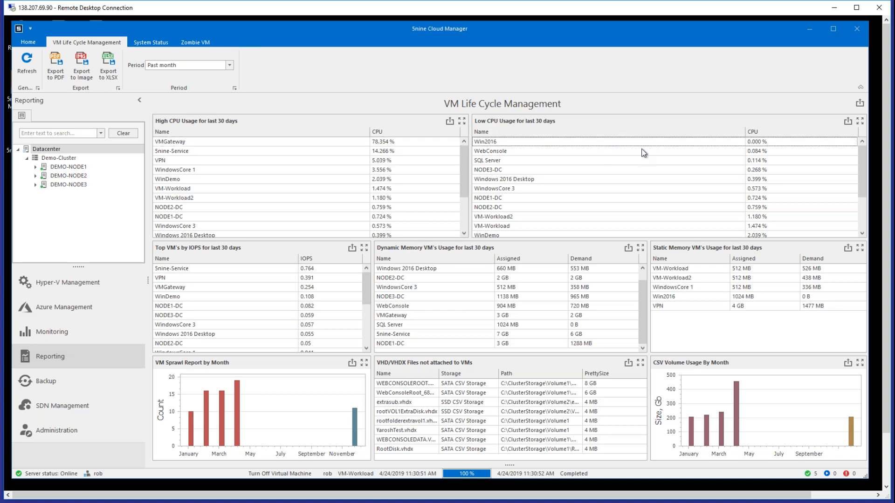
left_click(643, 160)
left_click(639, 153)
left_click(410, 142)
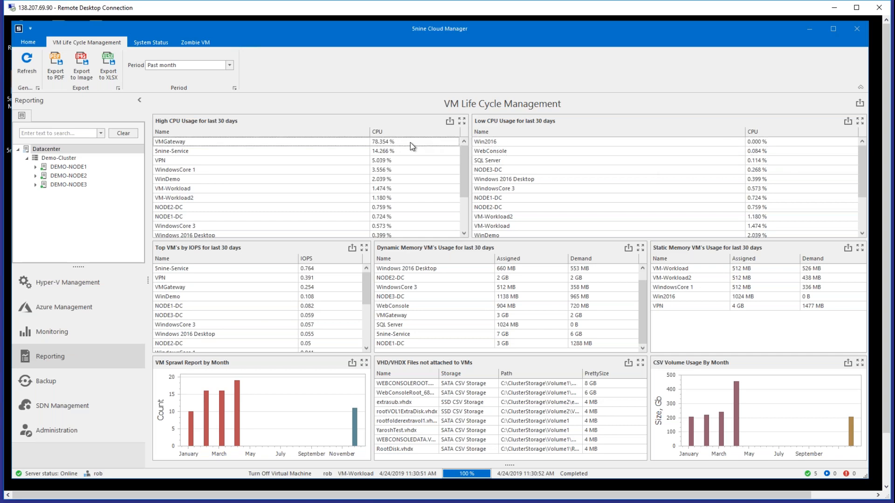
left_click(721, 142)
left_click(710, 153)
left_click(704, 161)
left_click(688, 150)
left_click(684, 142)
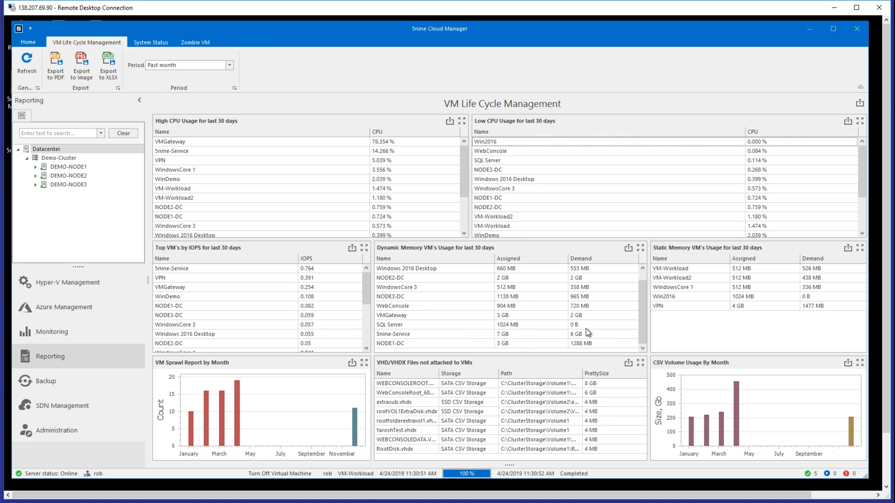
left_click(708, 307)
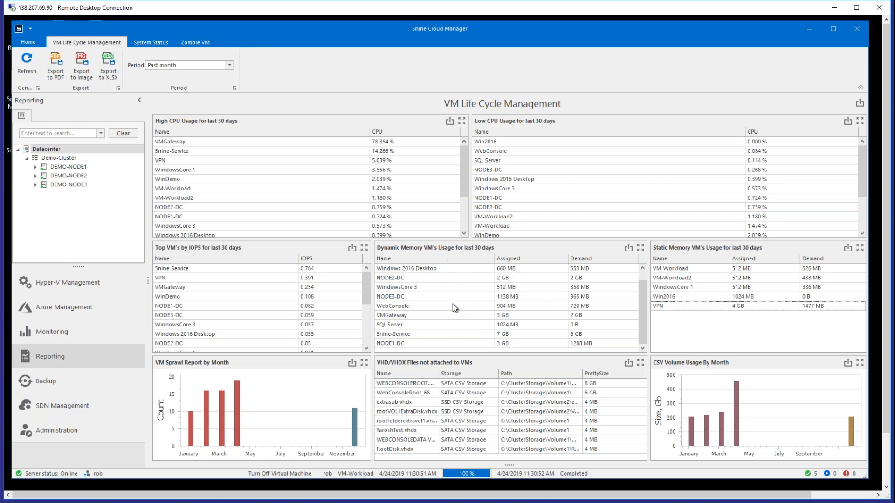
- View the VM Sprawl Report by Month and the list of VHD/VHDX files not attached to VMs at full size
left_click(363, 364)
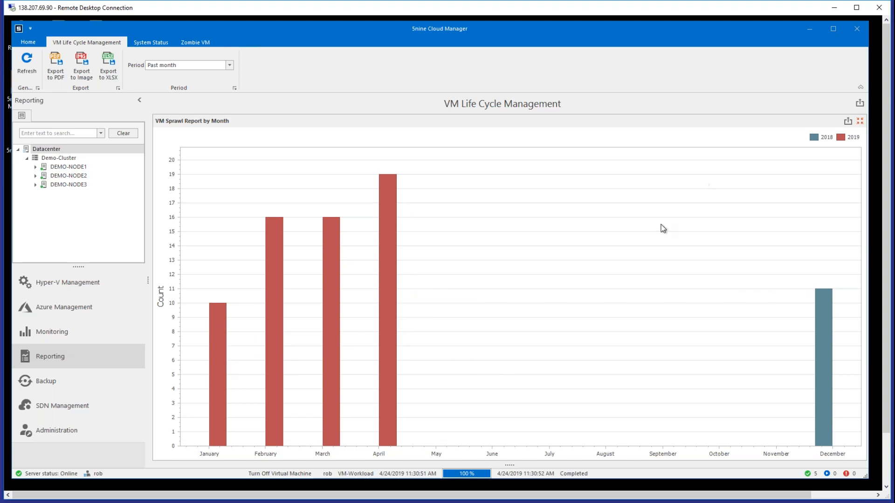
left_click(857, 123)
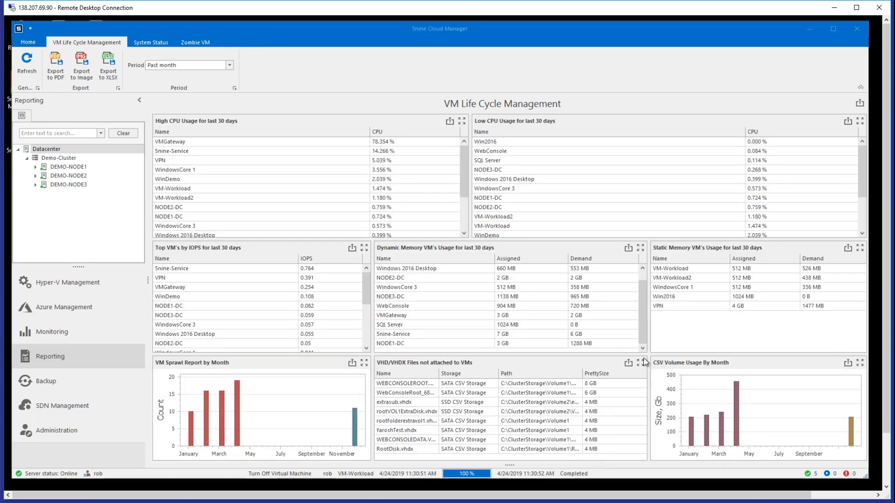
left_click(640, 363)
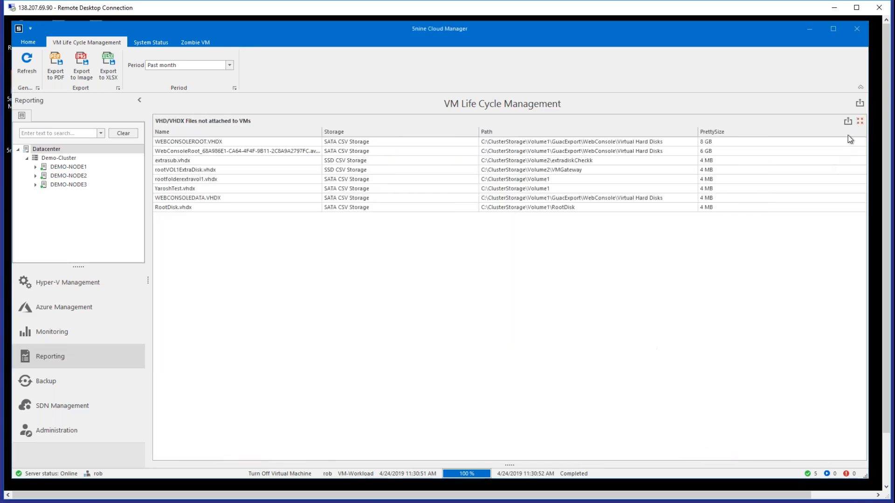
left_click(861, 123)
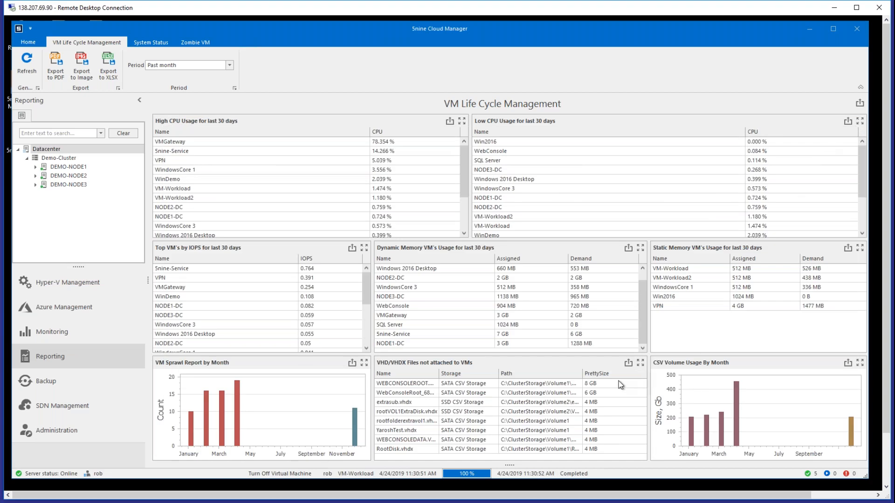
- Compare the enlarged CSV Volume Usage By Month chart with the monthly VM sprawl chart, and check the CSV usage for April
left_click(860, 363)
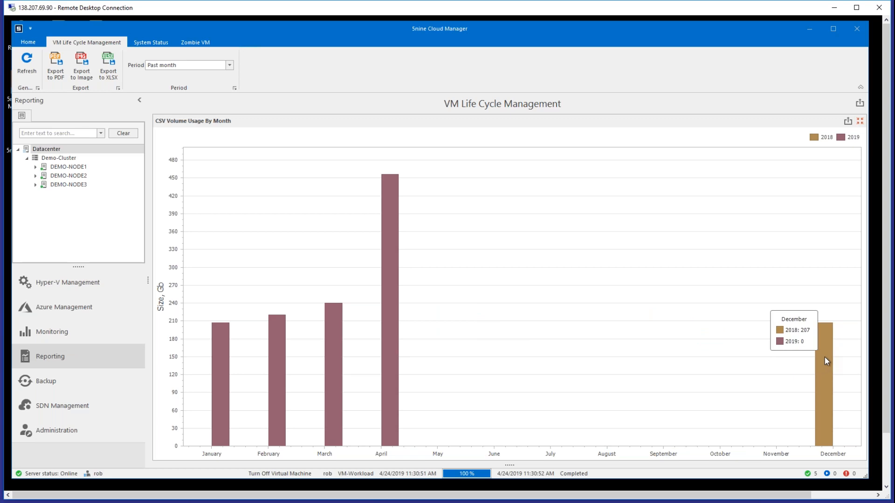
left_click(862, 122)
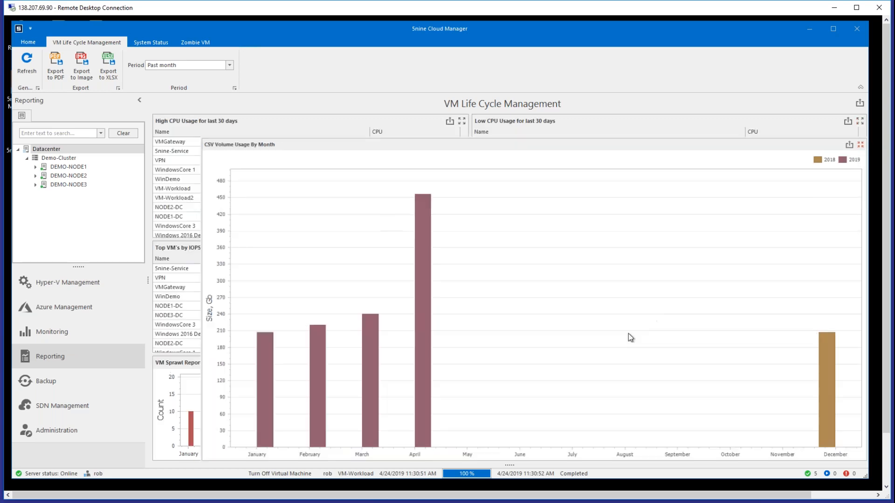
left_click(364, 364)
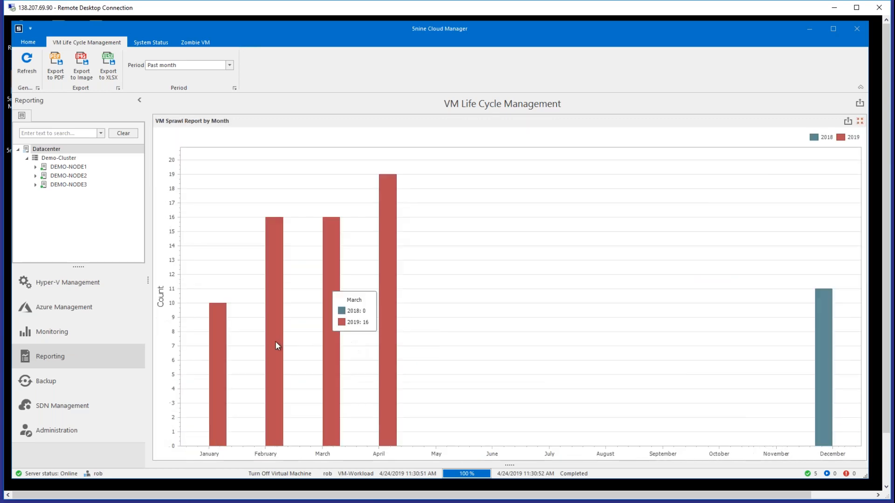
left_click(859, 123)
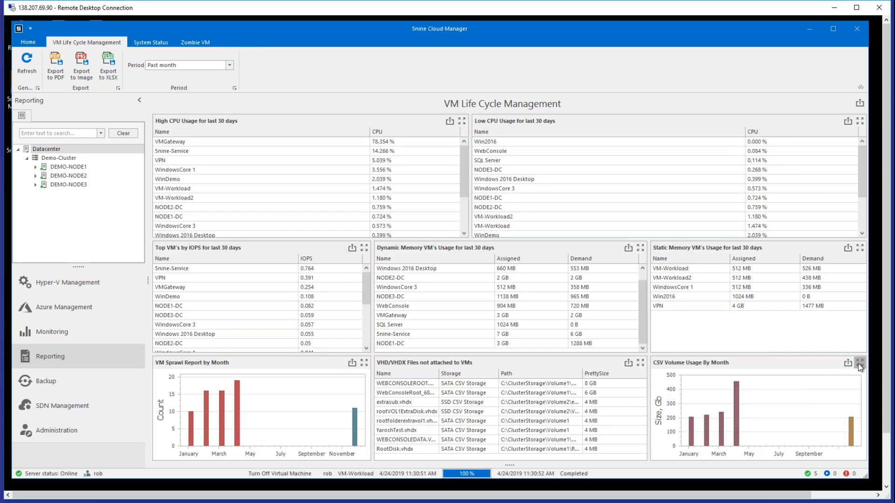
left_click(859, 364)
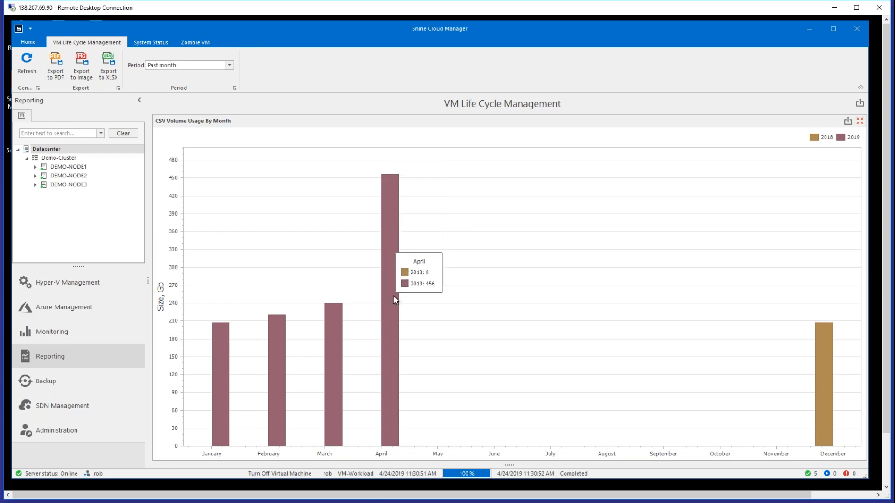
left_click(859, 122)
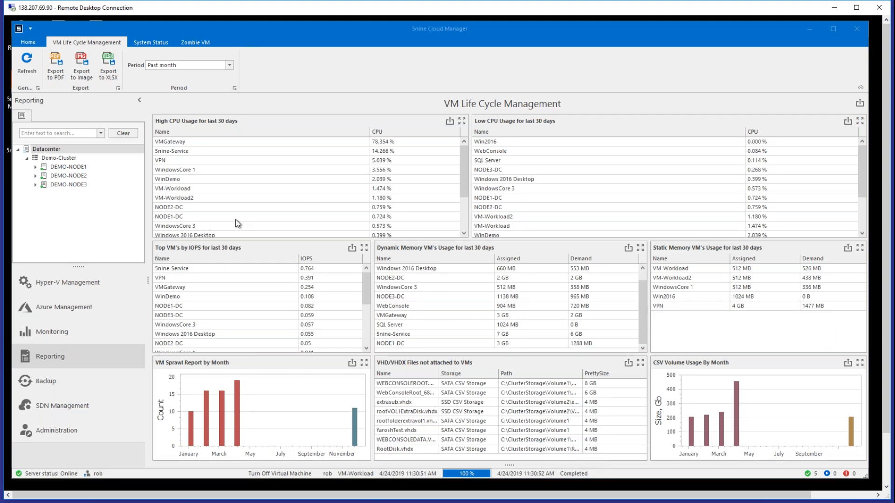
- Review the items that can be included in the System Status report, and leave without generating it
left_click(140, 44)
left_click(38, 75)
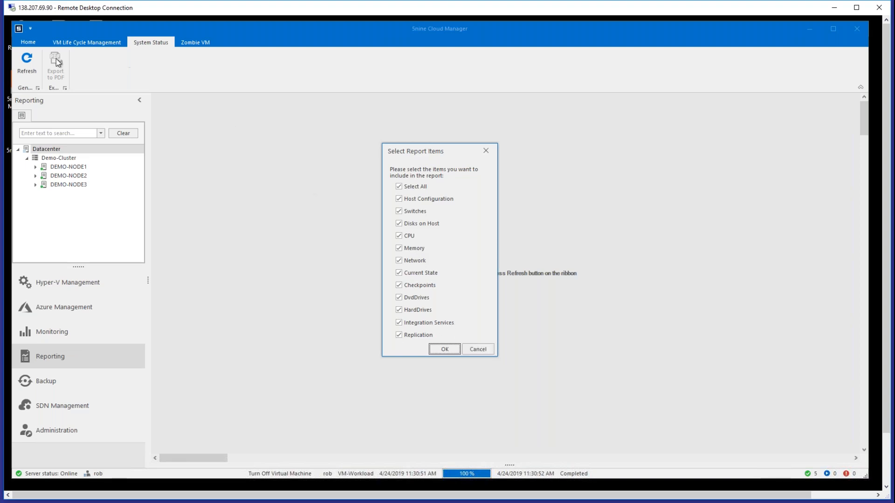
left_click(481, 350)
- Open the Zombie VM report and examine the CPU charts and totals of the low-ranked VMs Win2016, SQL Server and WindowsCore 3
left_click(195, 43)
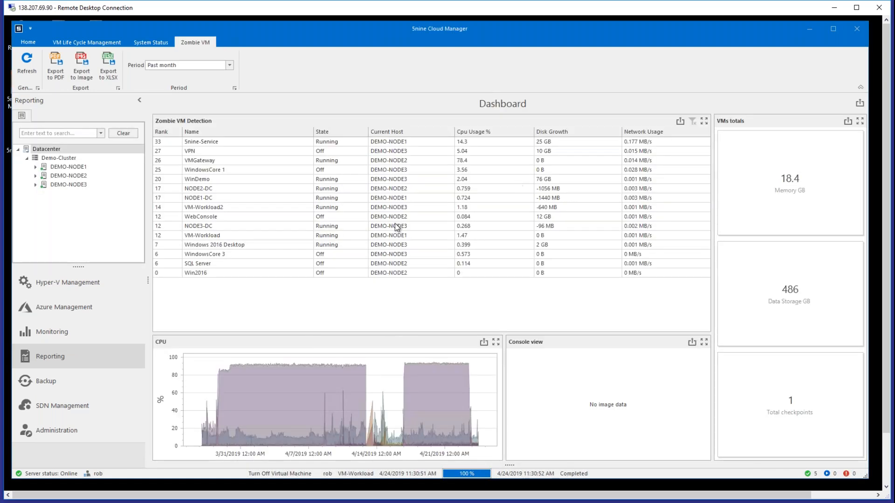
left_click(167, 273)
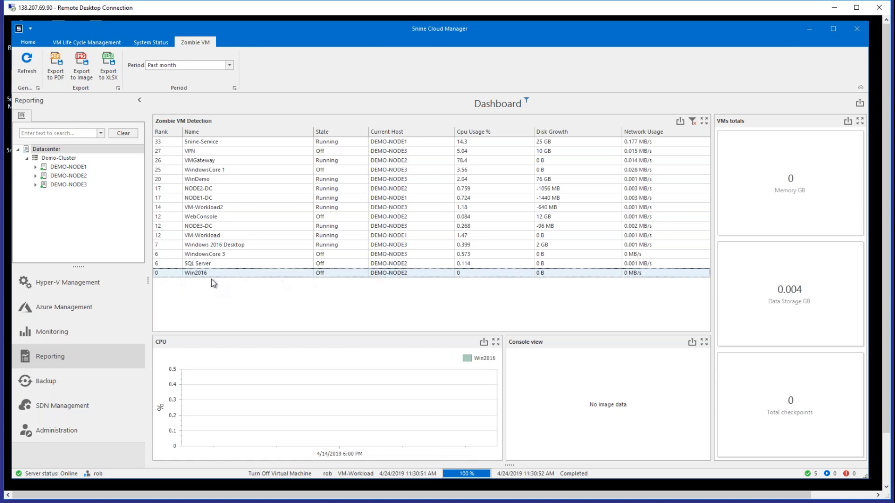
left_click(232, 266)
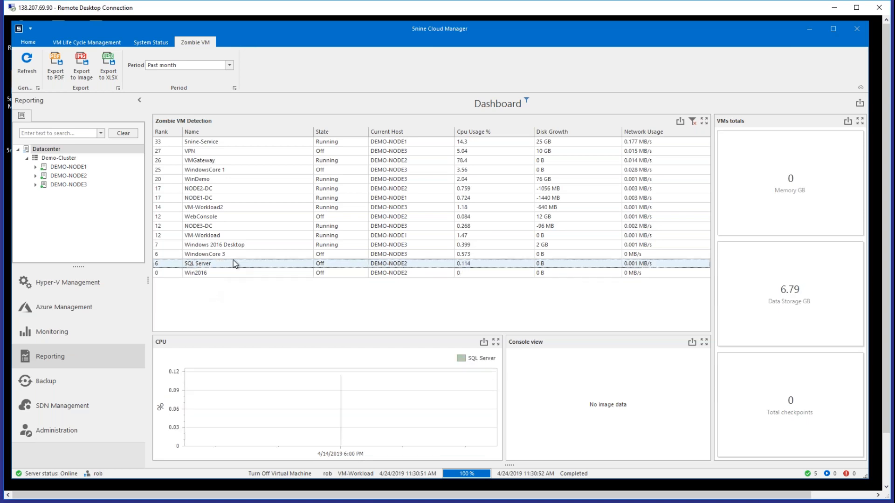
left_click(234, 254)
left_click(239, 265)
left_click(249, 256)
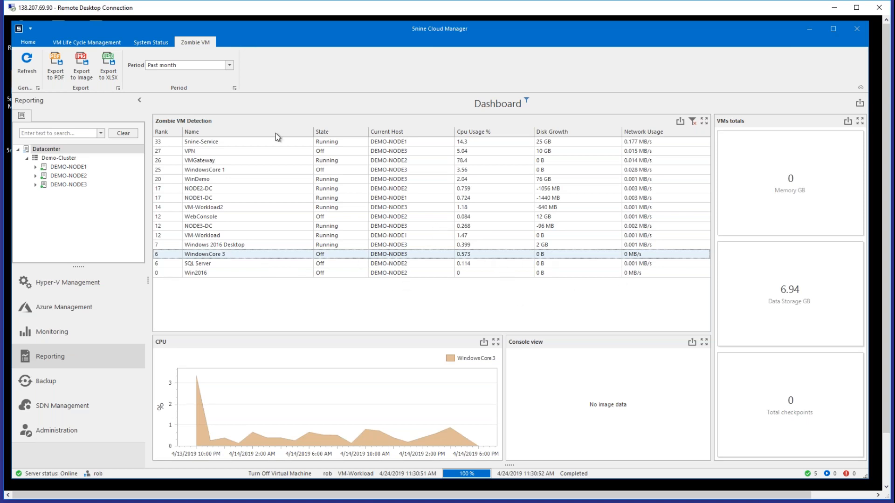
- Examine the top-ranked VMs 5nine-Service, VPN, VMGateway and WindowsCore 1 in Zombie VM Detection, and return to the VM Life Cycle Management report
left_click(239, 141)
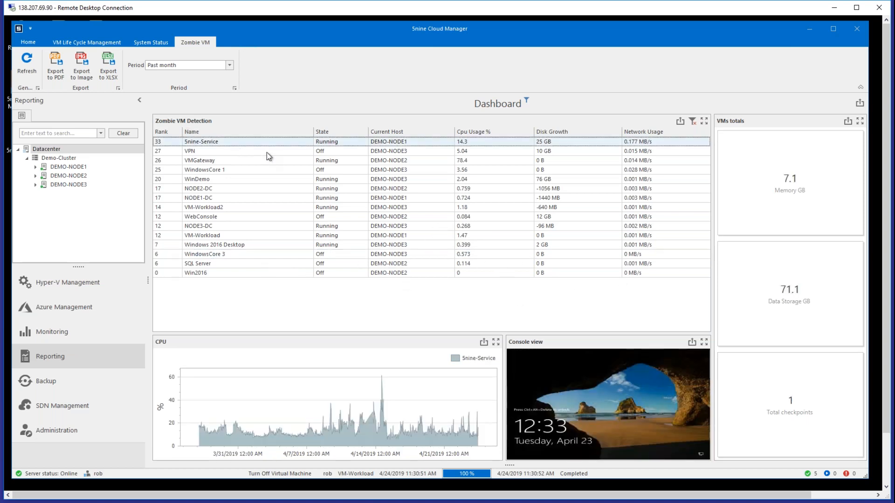
left_click(266, 153)
left_click(272, 160)
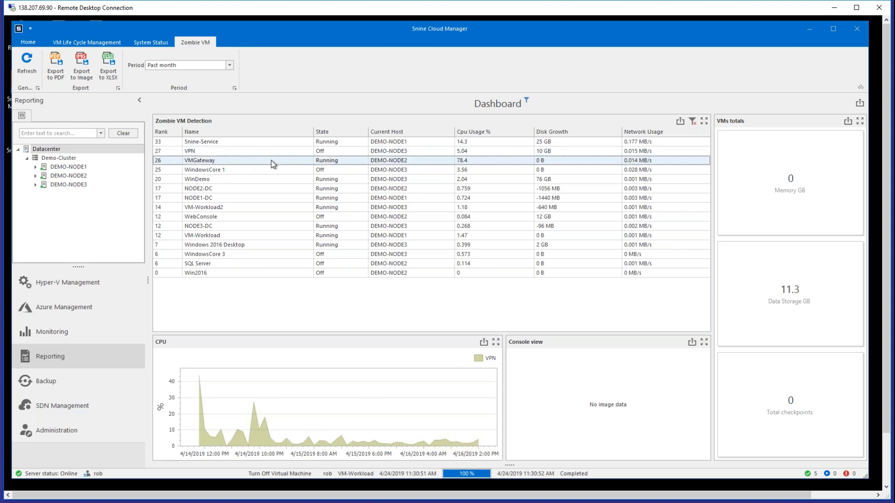
left_click(271, 169)
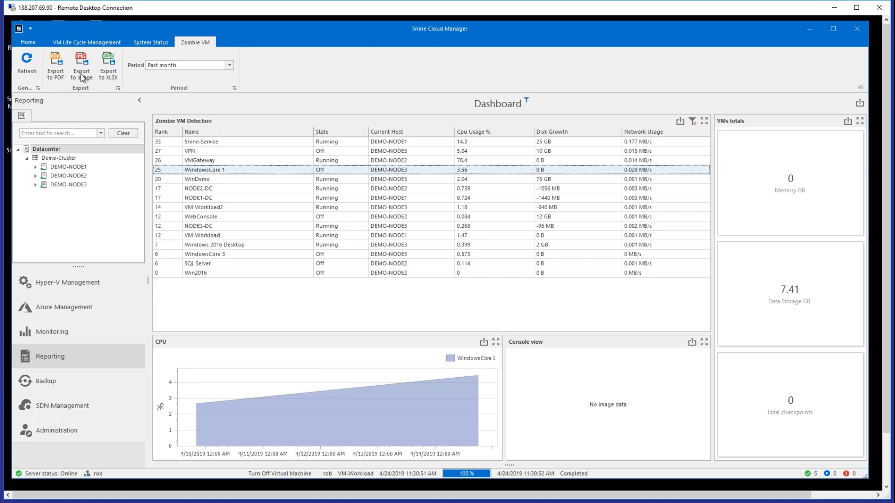
left_click(107, 43)
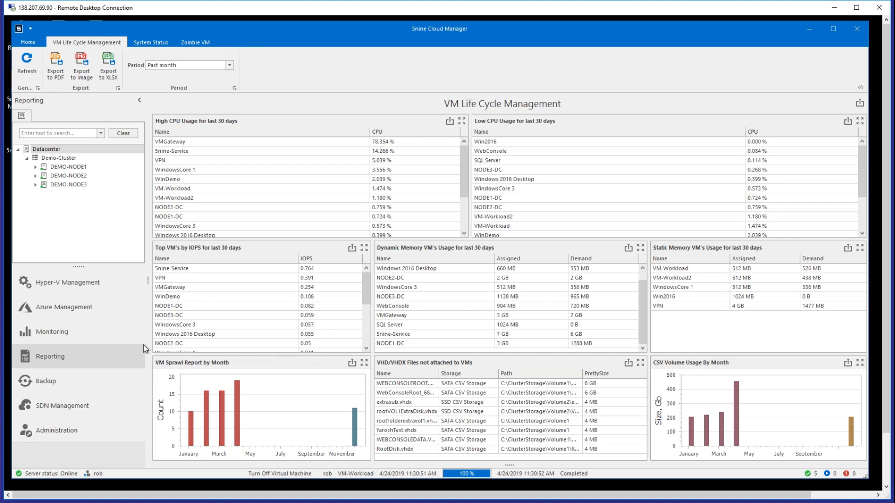
- Check the information, alert incidents and alerts of the Azure VM EndpointVM1, and view the choices for adding an alert
left_click(86, 309)
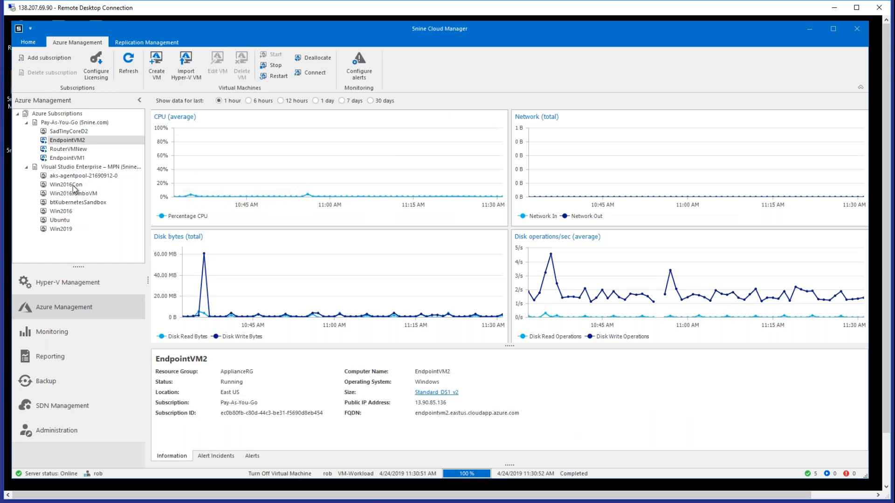
left_click(76, 158)
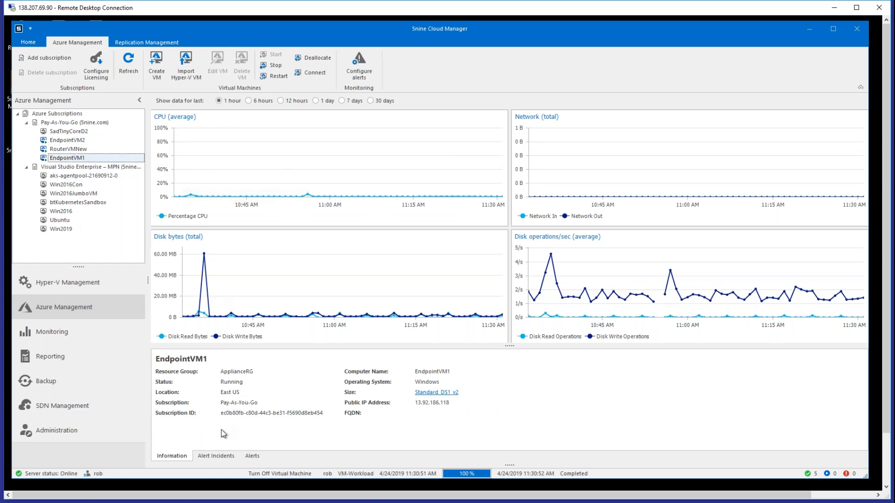
left_click(224, 459)
left_click(251, 458)
right_click(317, 389)
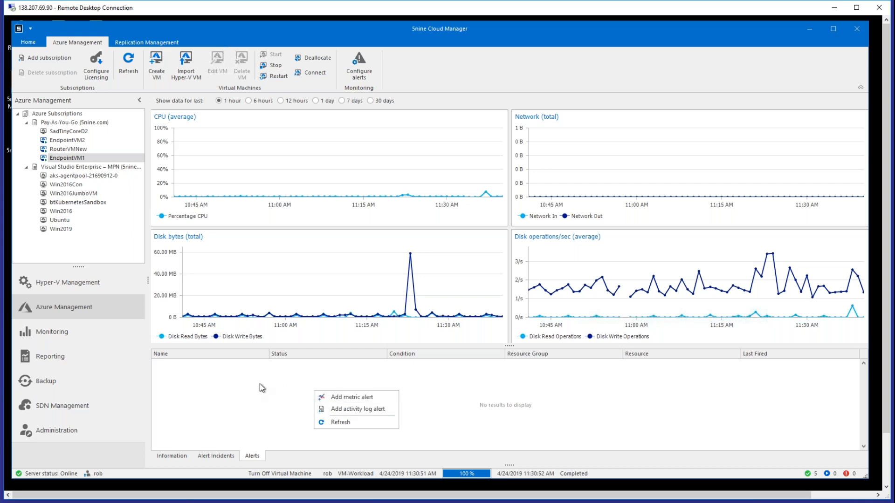
left_click(242, 372)
right_click(304, 391)
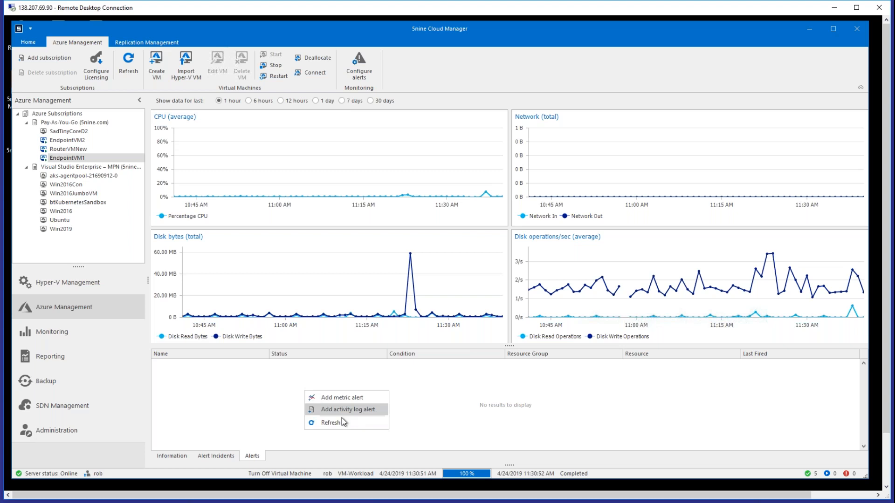
left_click(199, 381)
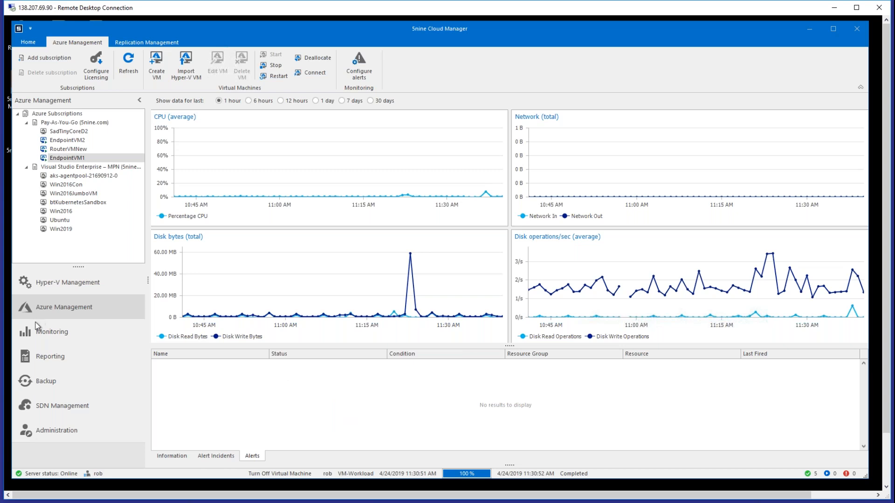
- View the monitoring summaries of Demo-Cluster and of the whole datacenter
left_click(67, 343)
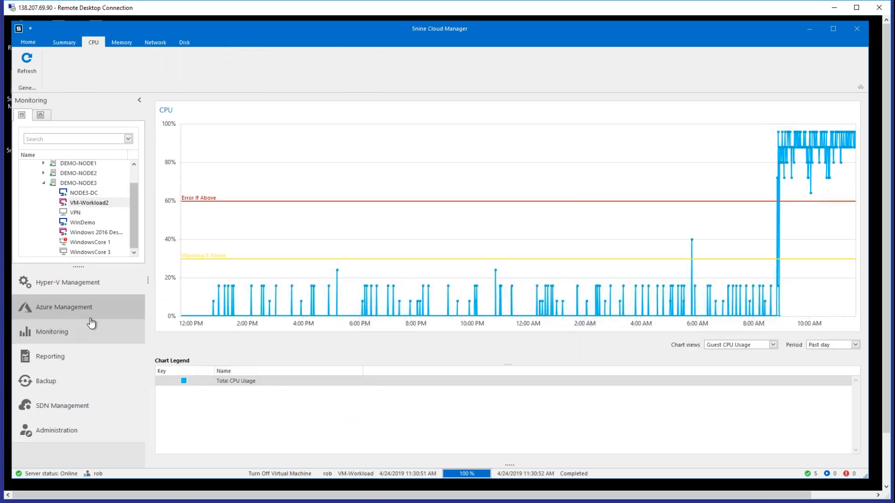
left_click(131, 176)
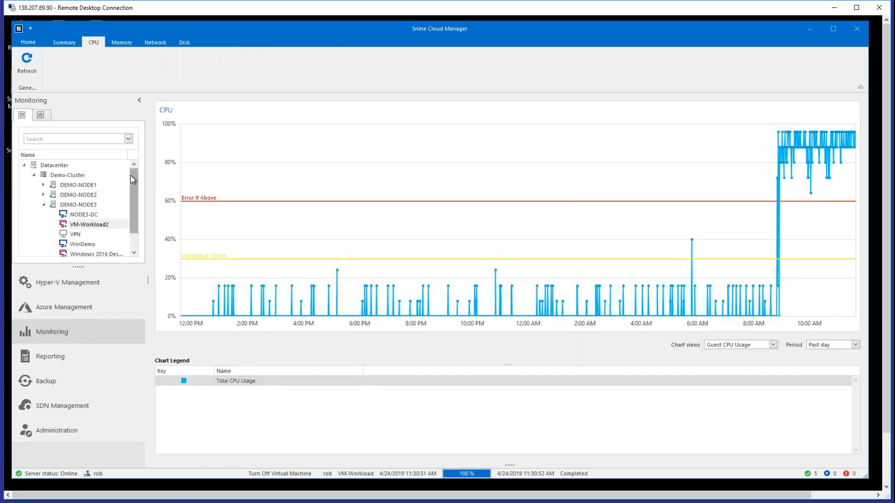
left_click(65, 173)
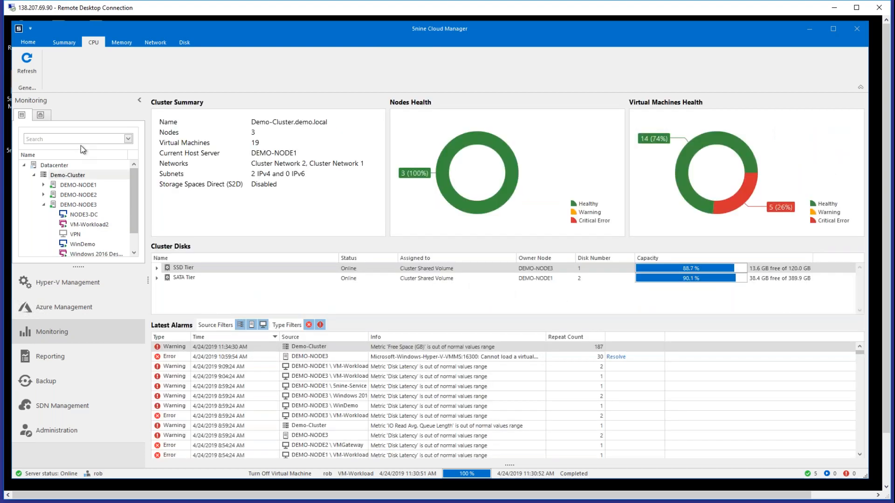
left_click(63, 43)
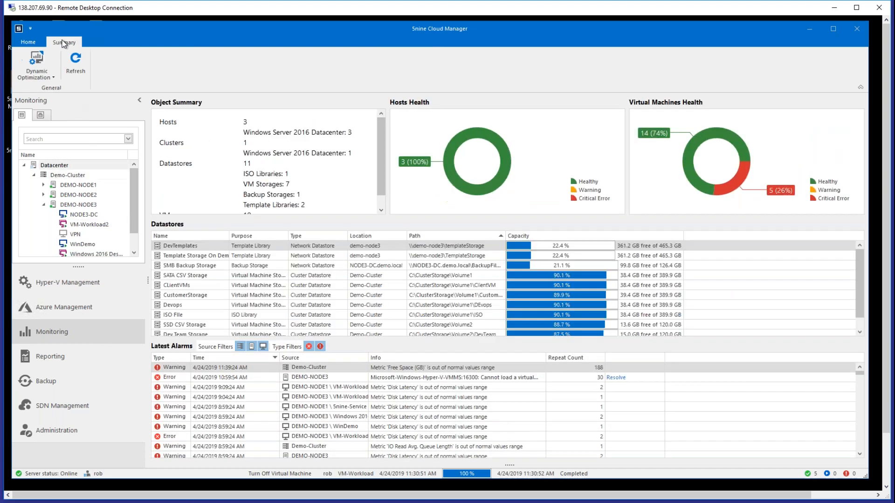
- Begin a cluster-type Dynamic Optimization group named test, view its resource thresholds, and cancel out of the optimizer configuration
left_click(50, 76)
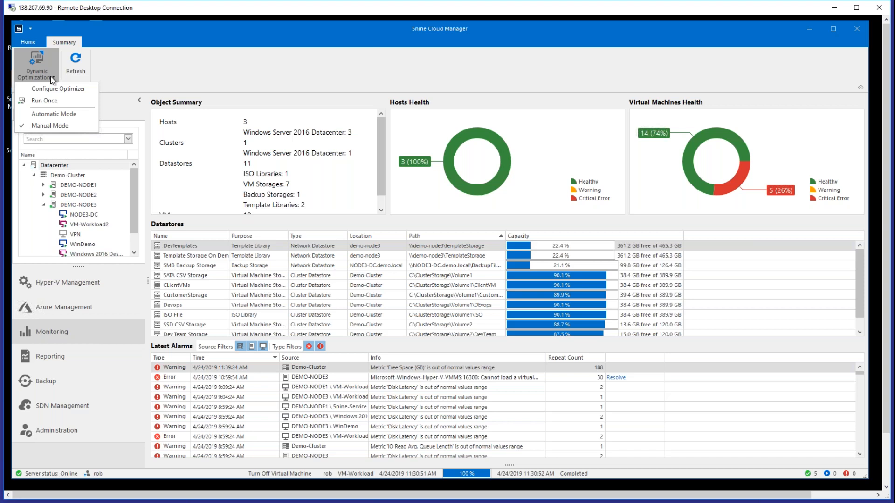
left_click(54, 89)
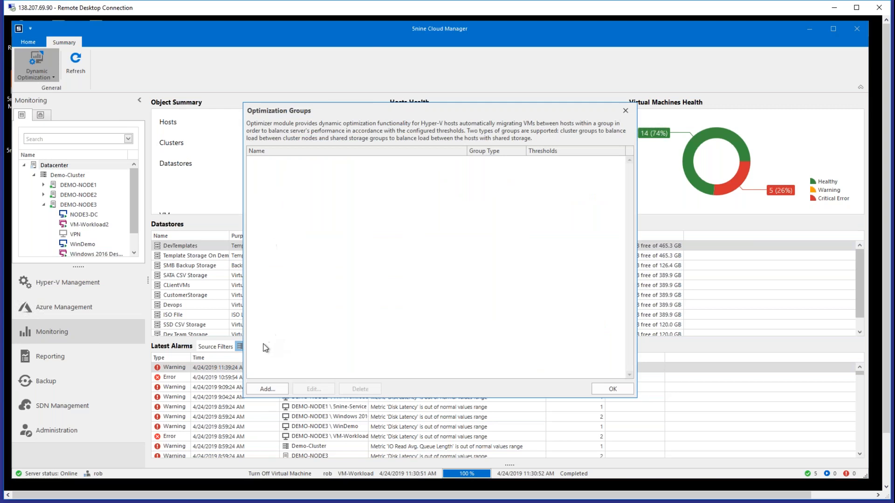
left_click(267, 389)
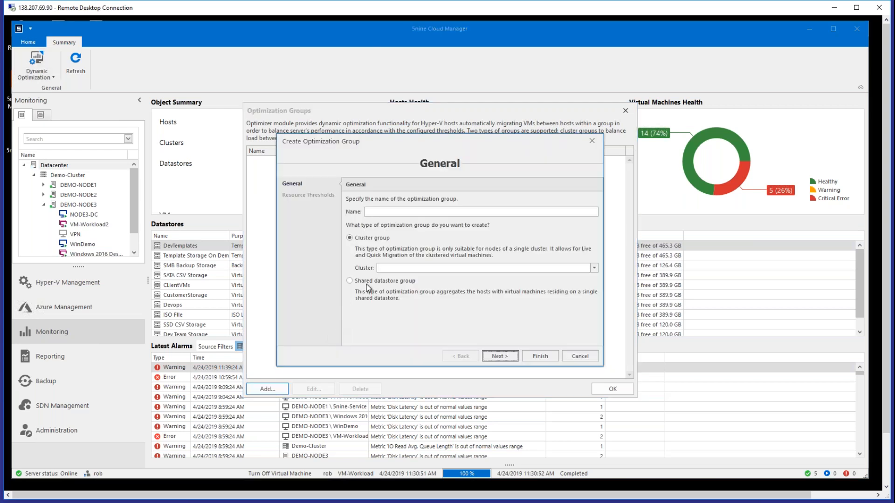
left_click(383, 212)
type("test")
left_click(458, 268)
left_click(418, 278)
left_click(515, 357)
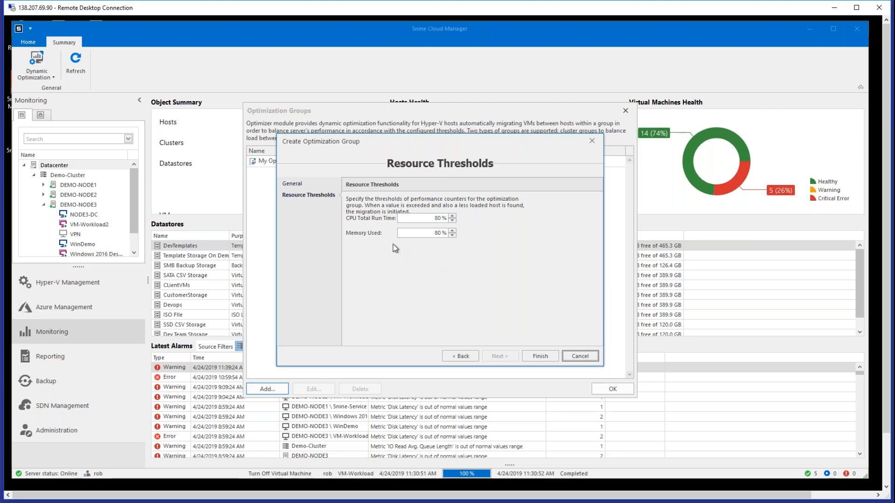
left_click(588, 357)
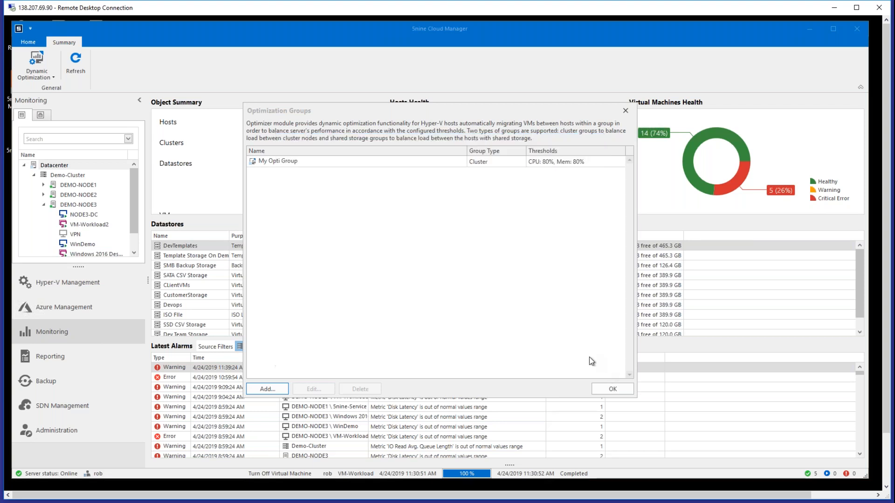
left_click(625, 111)
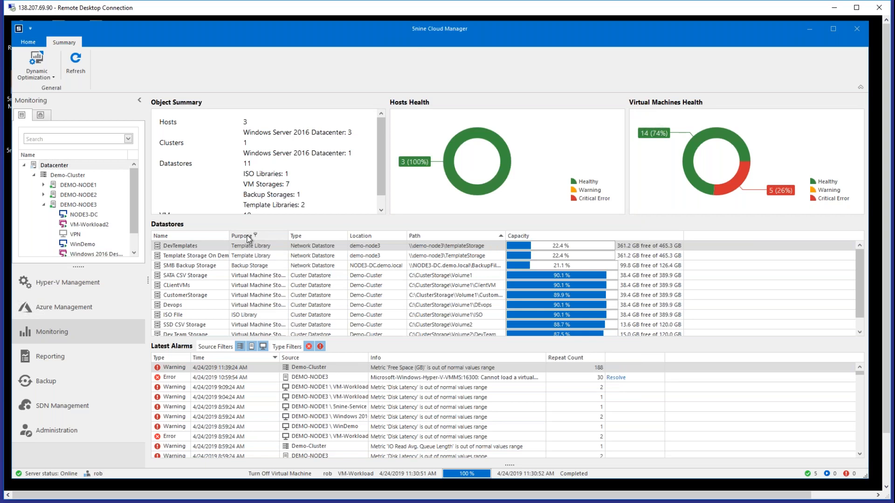
- View the virtual machines of the whole datacenter in Hyper-V Management
left_click(72, 293)
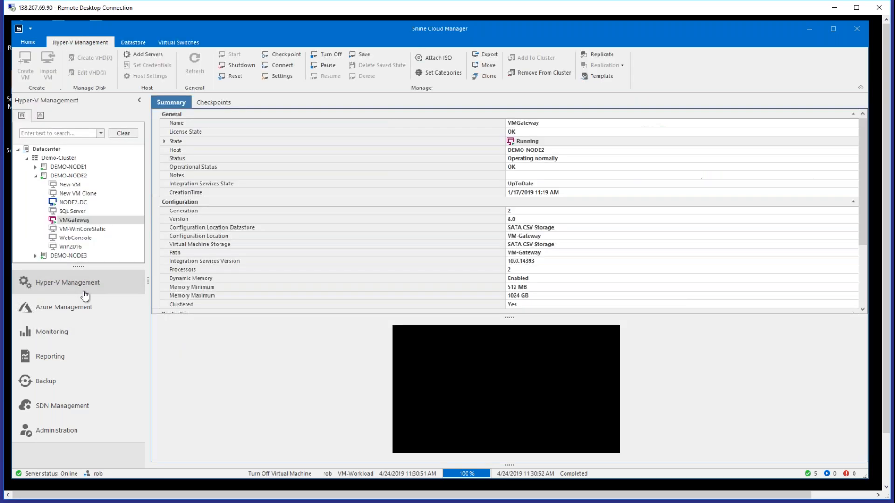
left_click(58, 149)
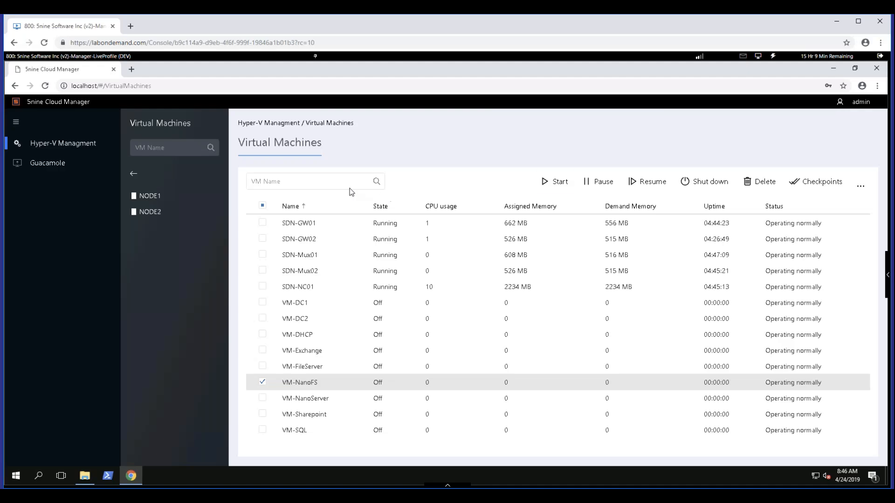
- In the 5nine web console, view the virtual machines of NODE1, return to the cluster level, and select VM-DC1 instead of VM-NanoFS
left_click(152, 196)
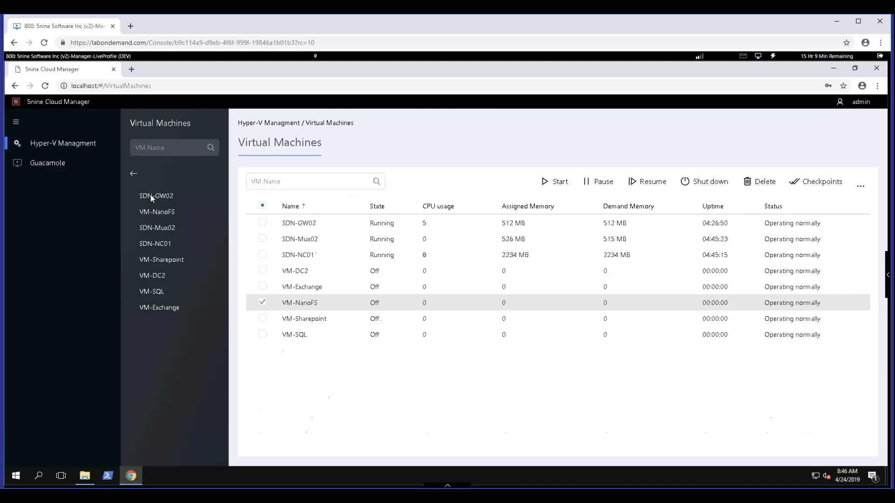
left_click(132, 175)
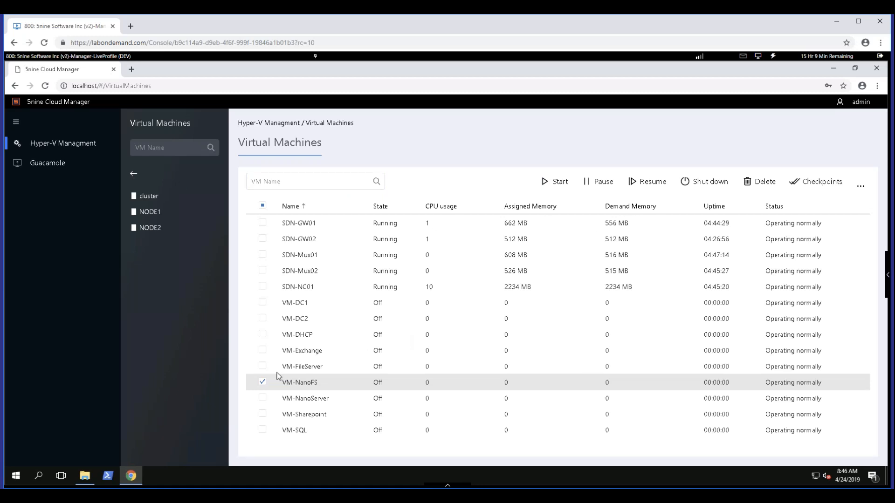
left_click(262, 383)
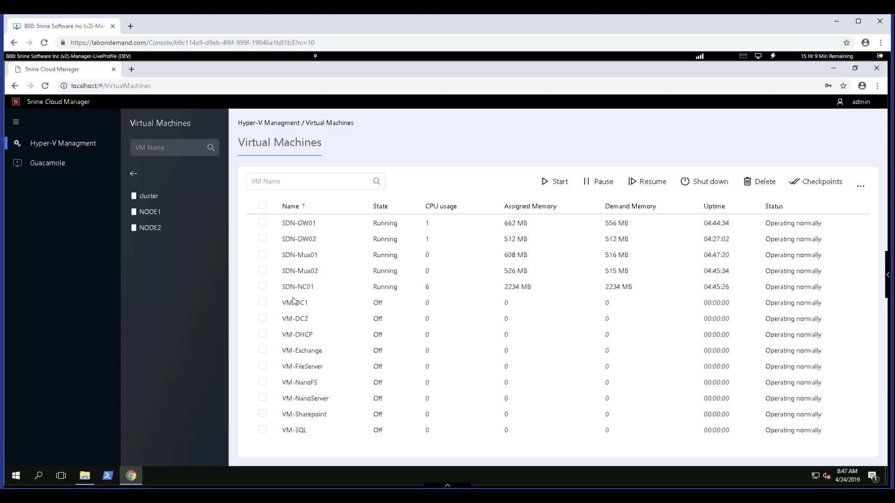
left_click(262, 303)
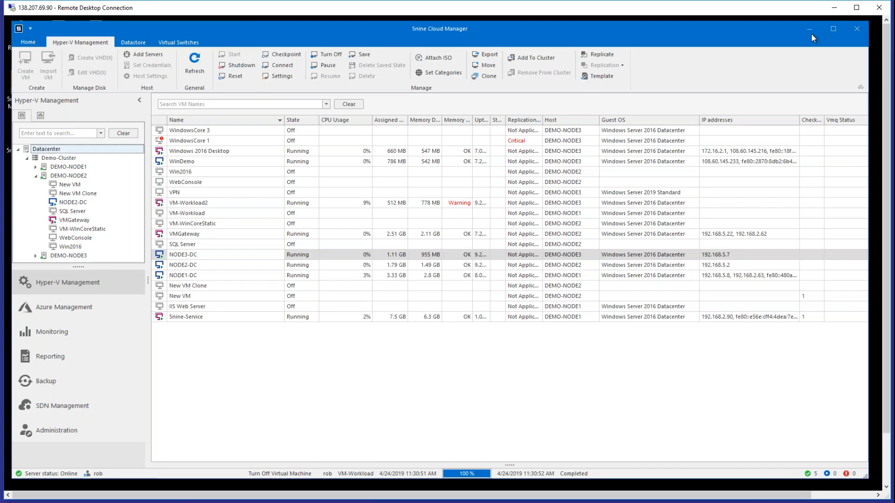
- Minimize the main Cloud Manager window and bring up the NODE1-DC guest console, positioned so that its whole desktop fits on screen
left_click(809, 31)
left_click(886, 470)
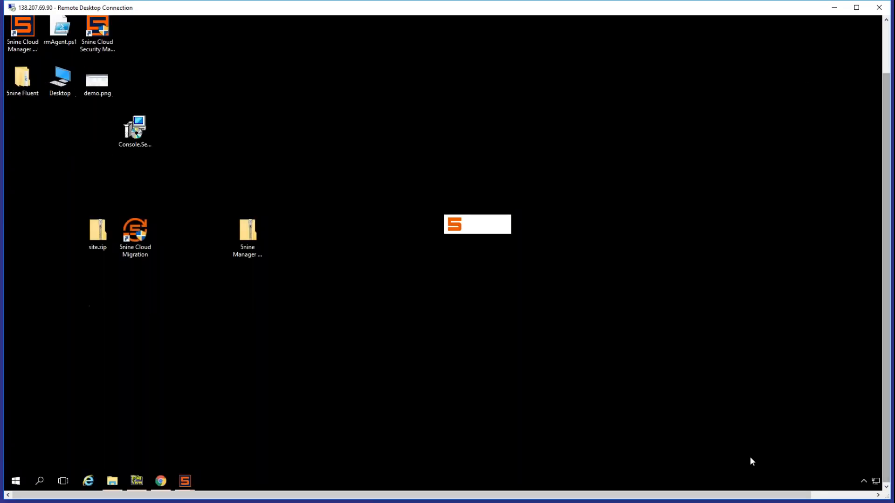
mouse_move(190, 488)
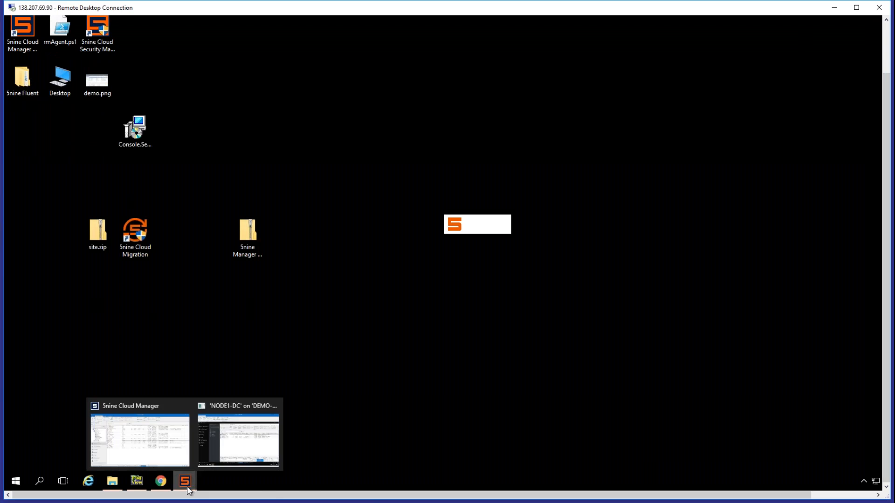
left_click(226, 457)
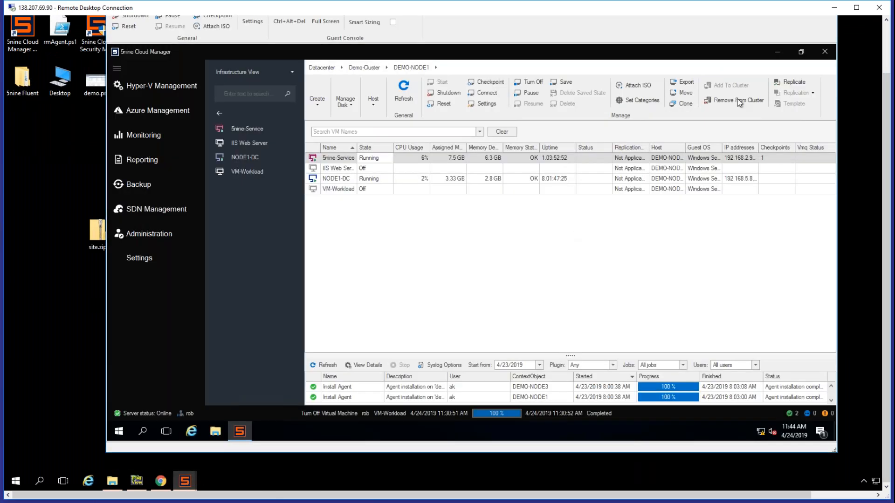
left_click(888, 65)
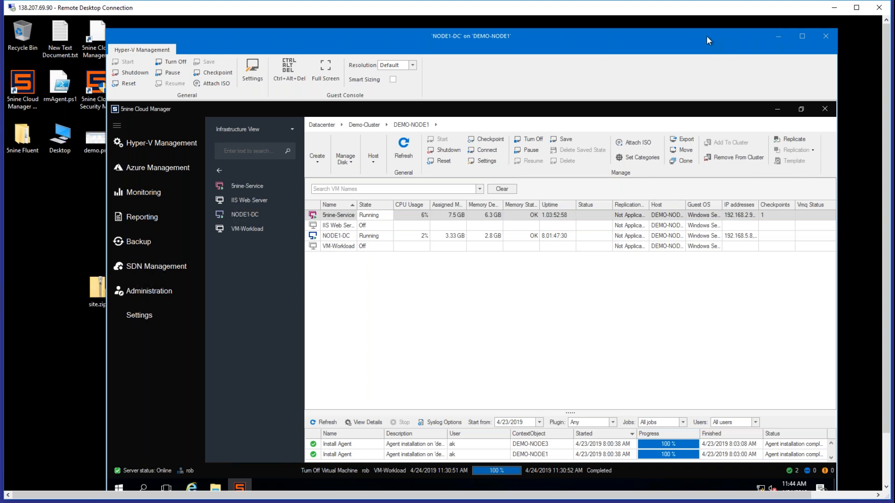
left_click_drag(706, 35, 685, 28)
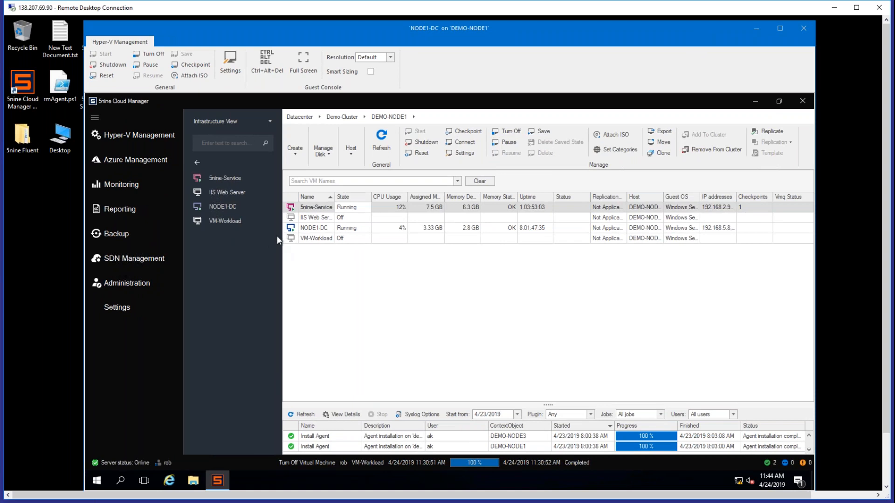
- Browse the Hyper-V Management, Azure Management, Monitoring, Reporting, Backup and Administration sections of the redesigned Cloud Manager interface
left_click(132, 136)
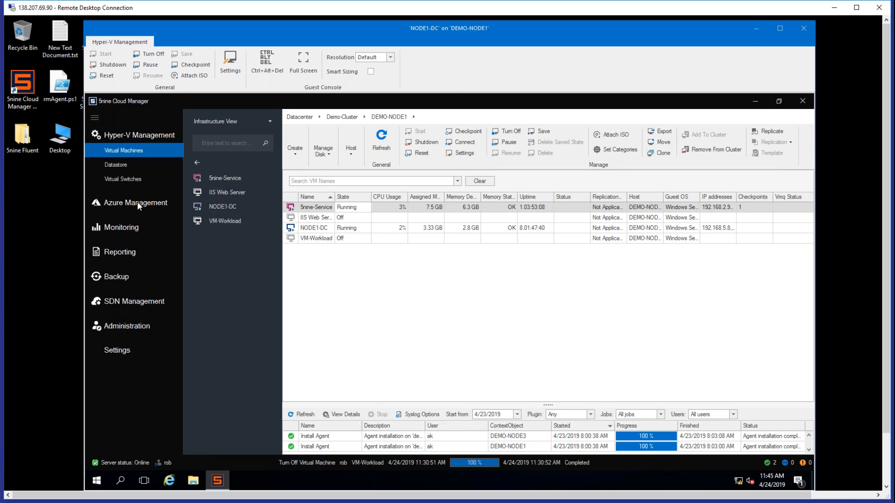
left_click(137, 203)
left_click(130, 216)
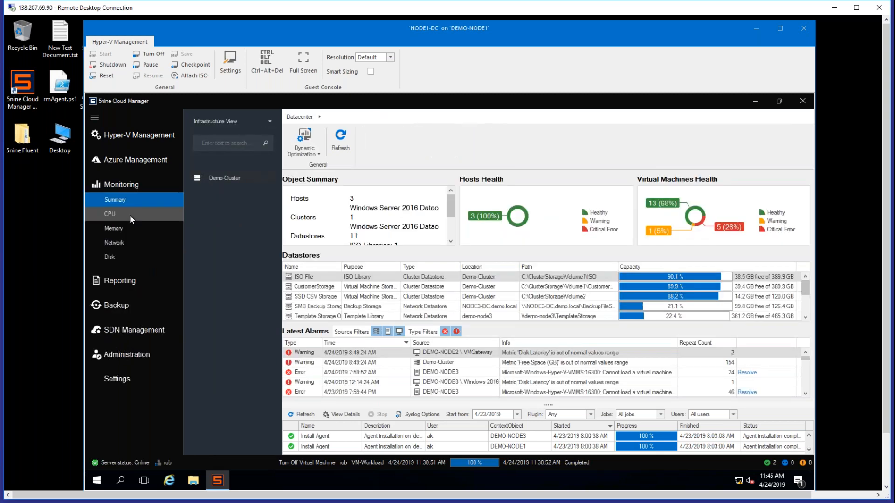
left_click(127, 283)
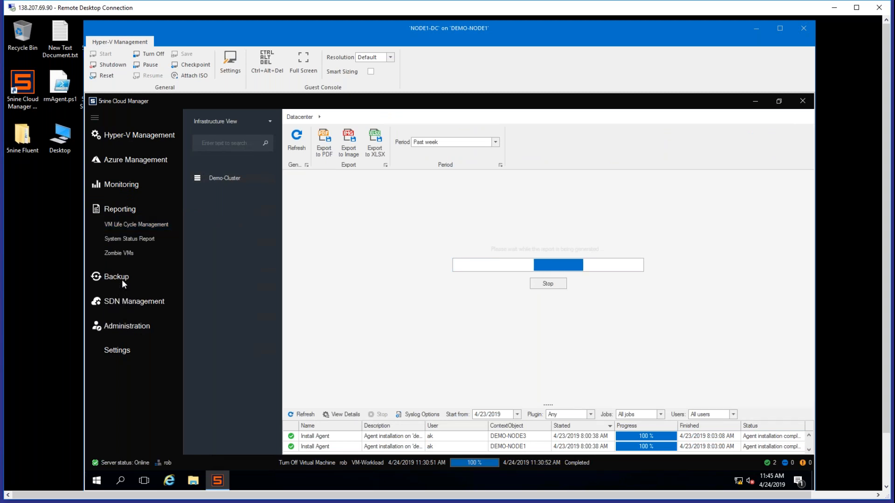
left_click(122, 279)
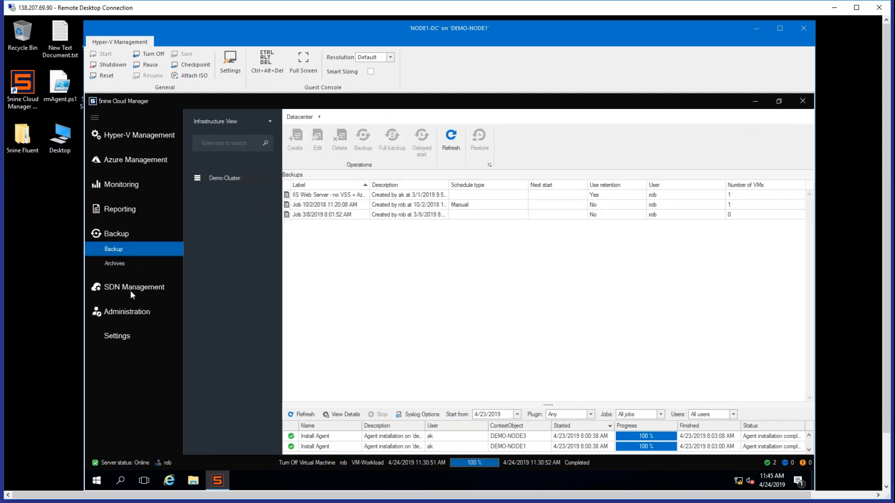
left_click(132, 316)
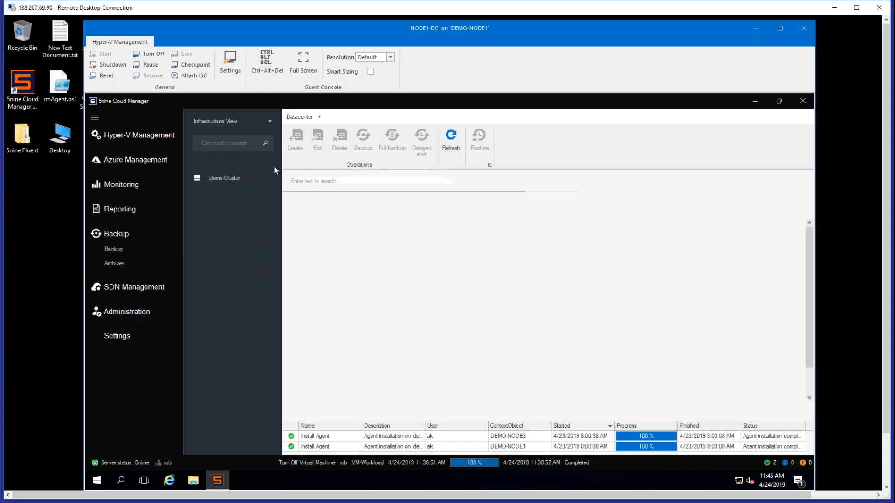
- Collapse the navigation menu to icons, expand it again, and return to the virtual machine list in Hyper-V Management
left_click(97, 121)
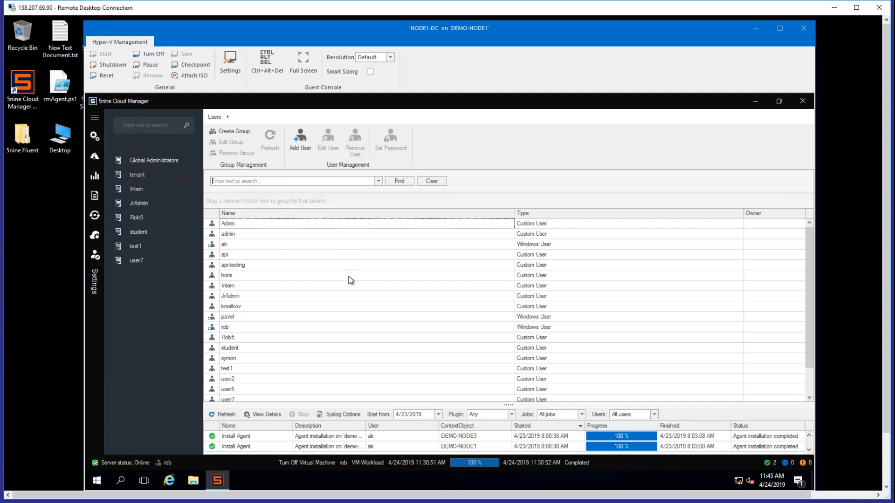
left_click(95, 119)
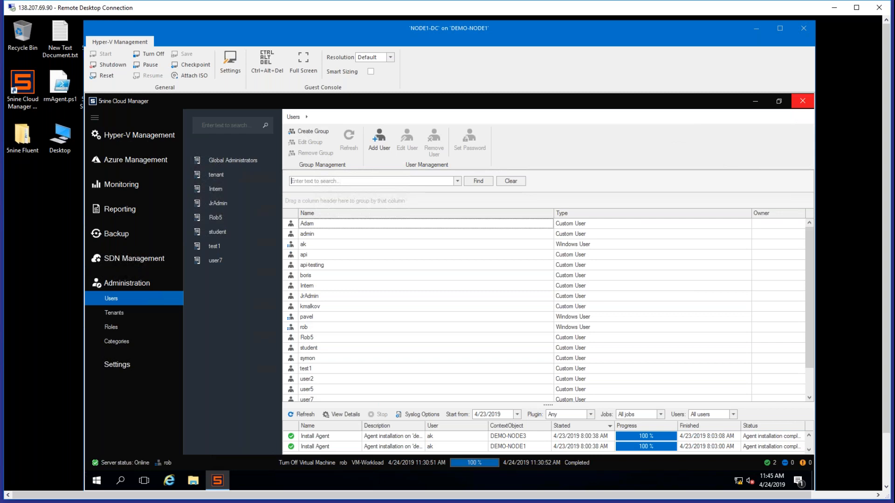
left_click(158, 136)
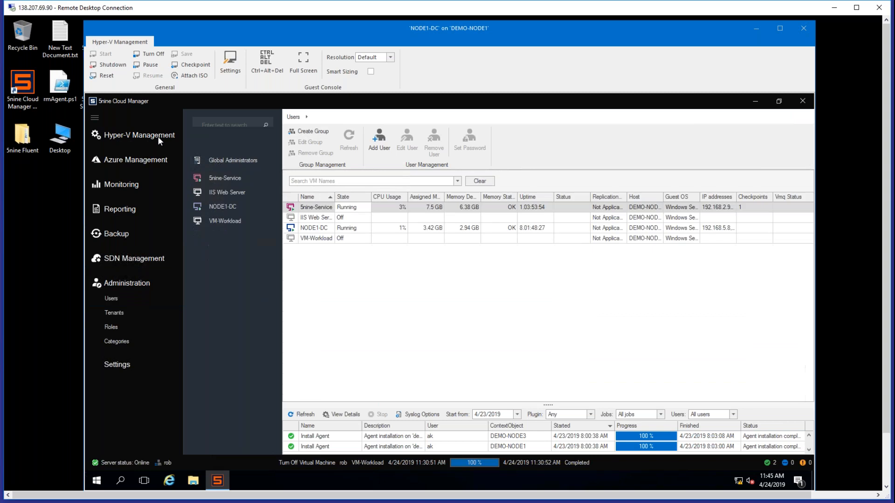